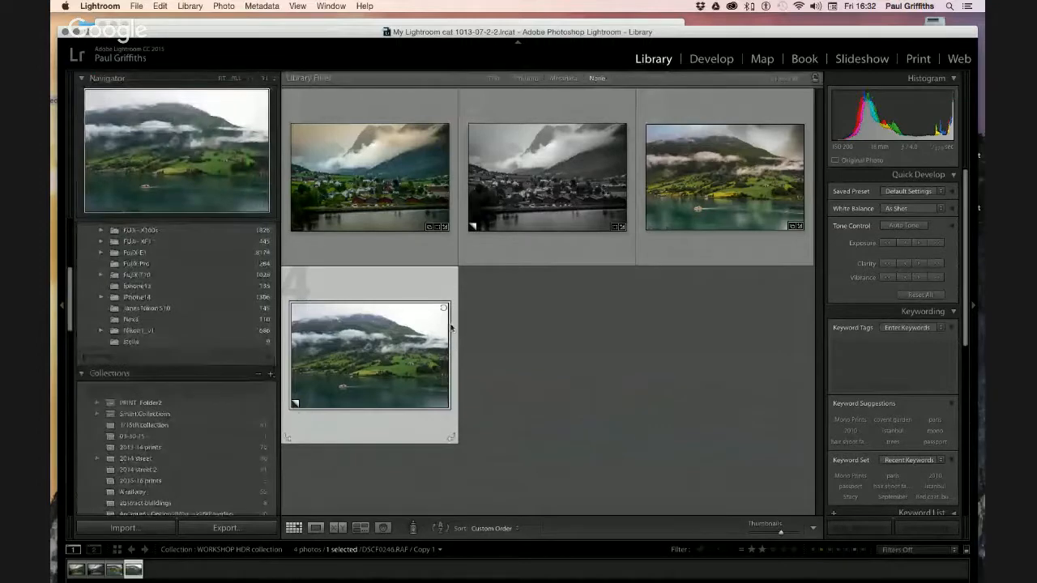
# Review each fjord version full-size in Loupe view, then load DSCF0246.RAF / Copy 1 in Develop
pyautogui.doubleClick(360, 181)
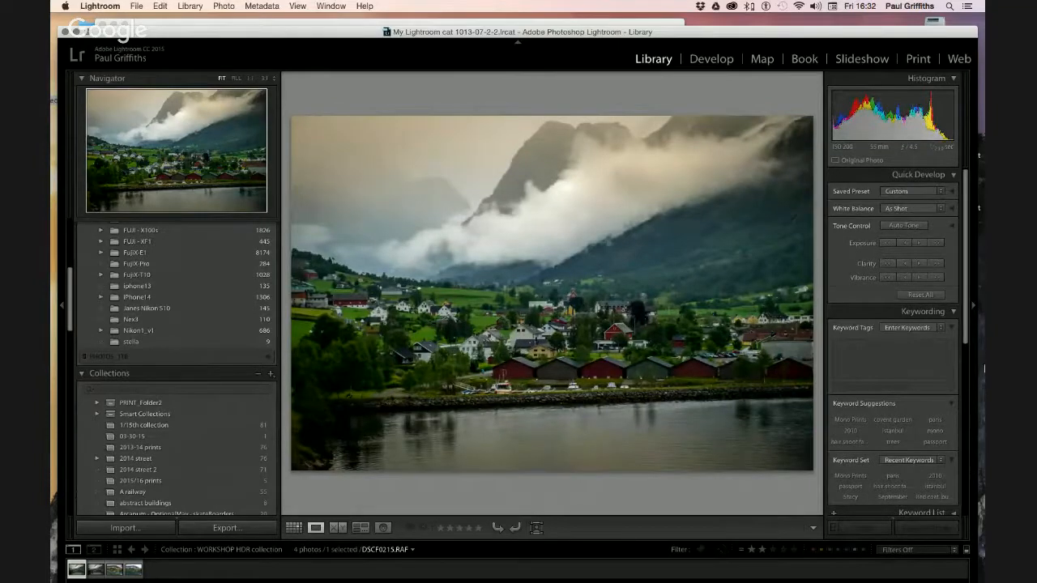
pyautogui.press('Right')
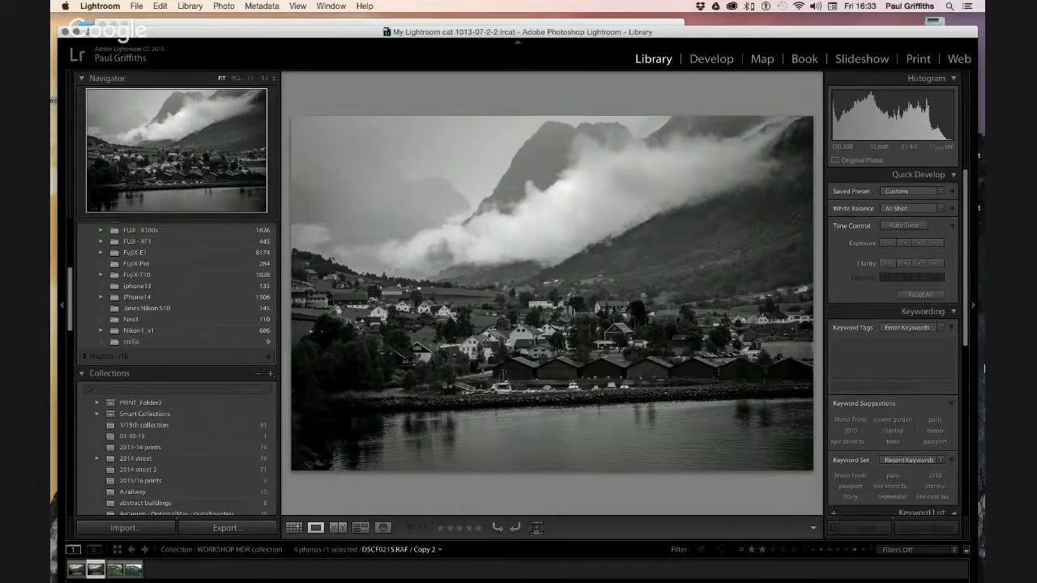
pyautogui.press('Right')
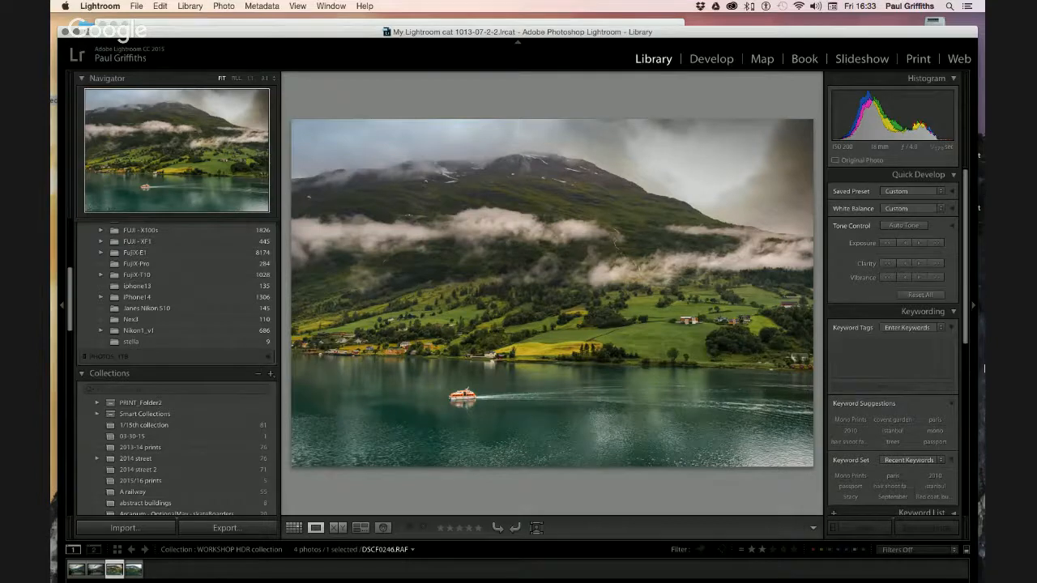
pyautogui.press('super+apostrophe')
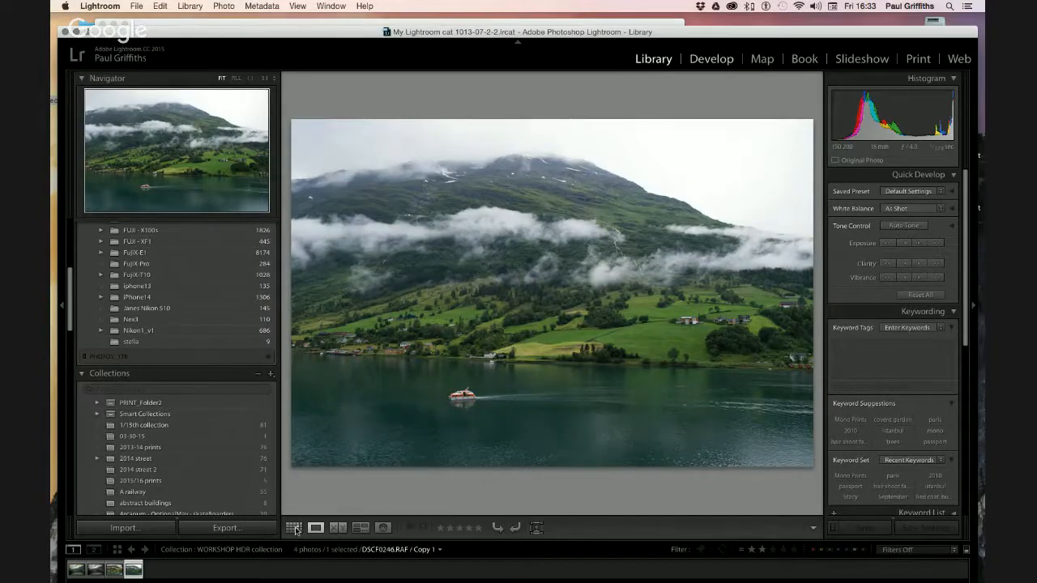
pyautogui.press('d')
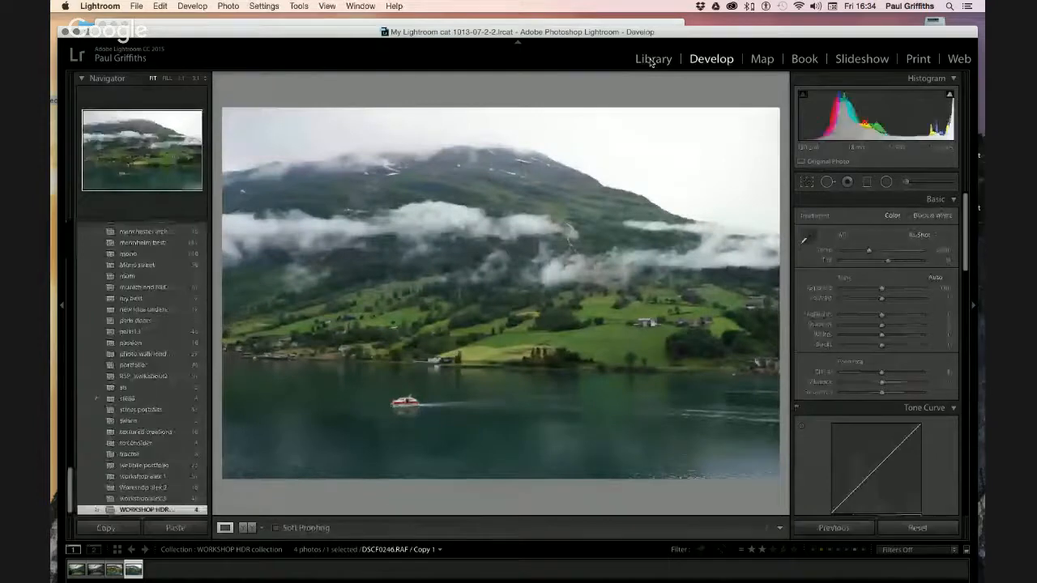
# Add two more virtual copies of the fjord photo in Grid view and develop Copy 3
pyautogui.click(651, 59)
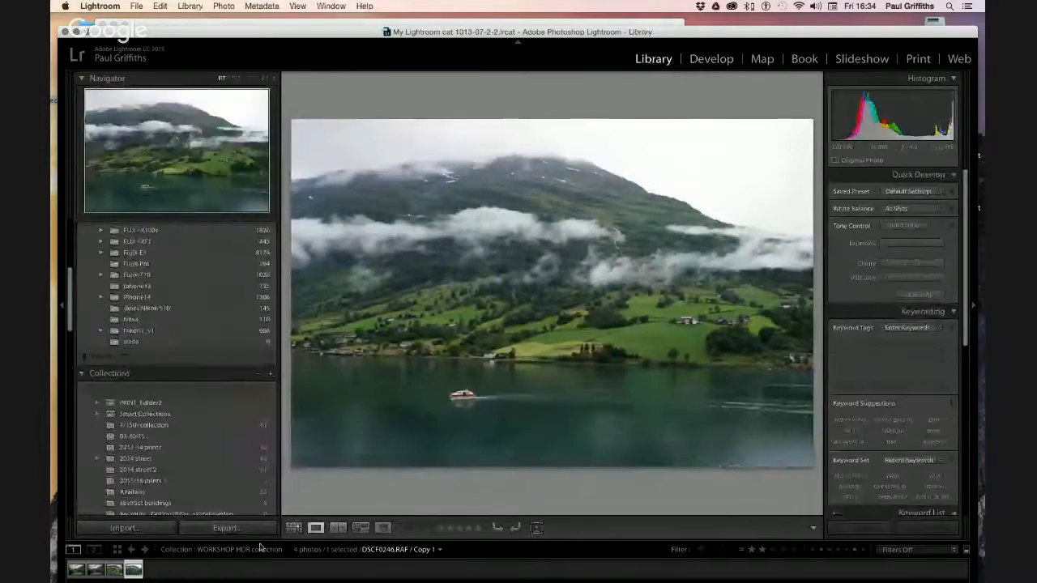
pyautogui.click(294, 528)
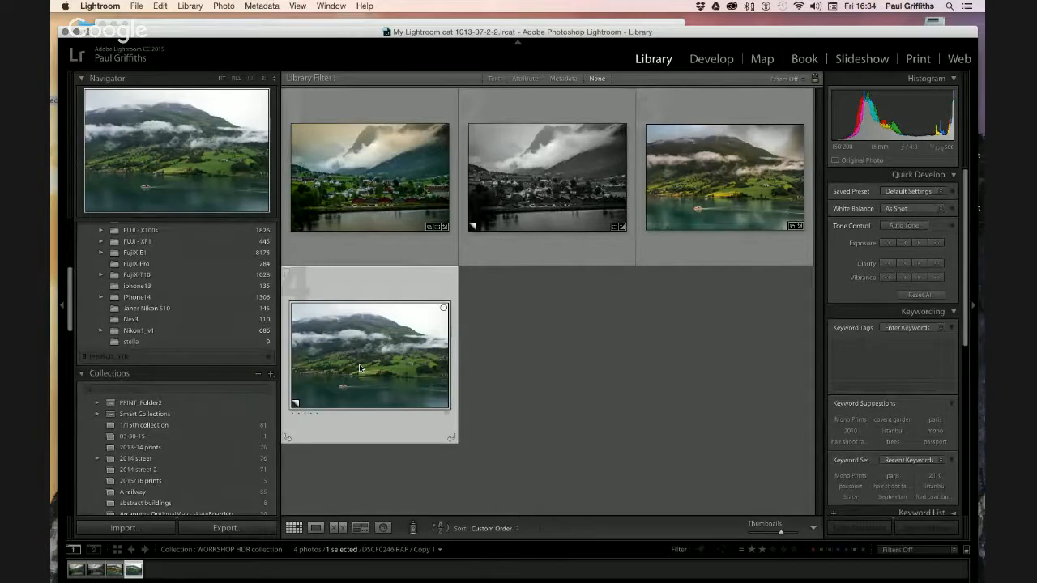
pyautogui.press('super+apostrophe')
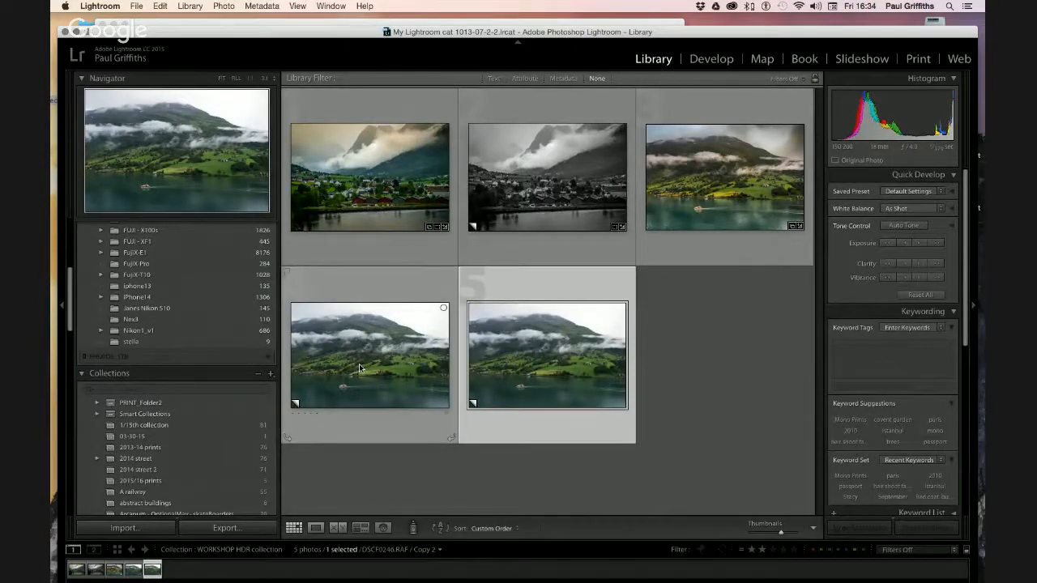
pyautogui.press('super+apostrophe')
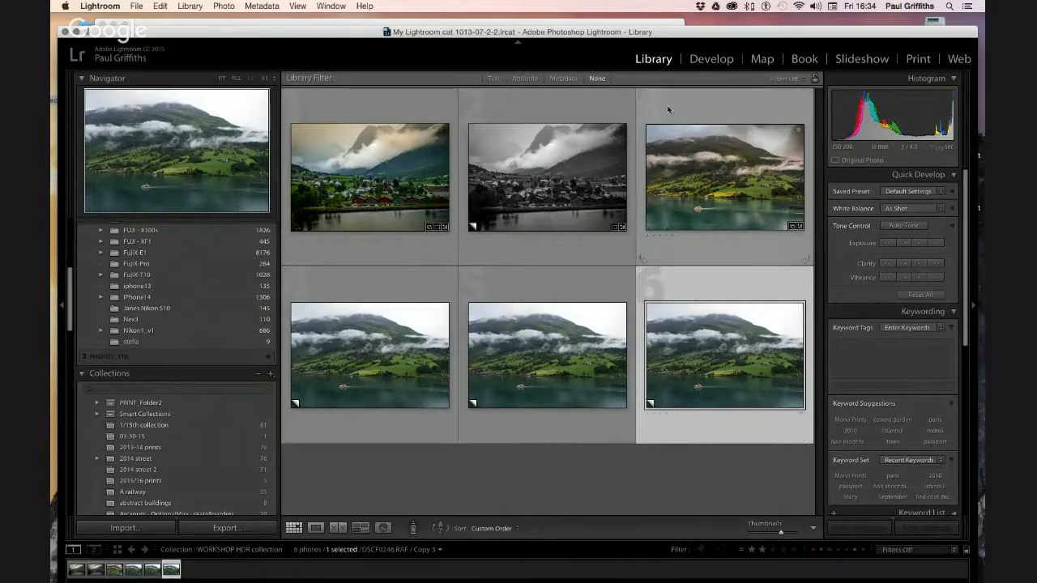
pyautogui.click(706, 63)
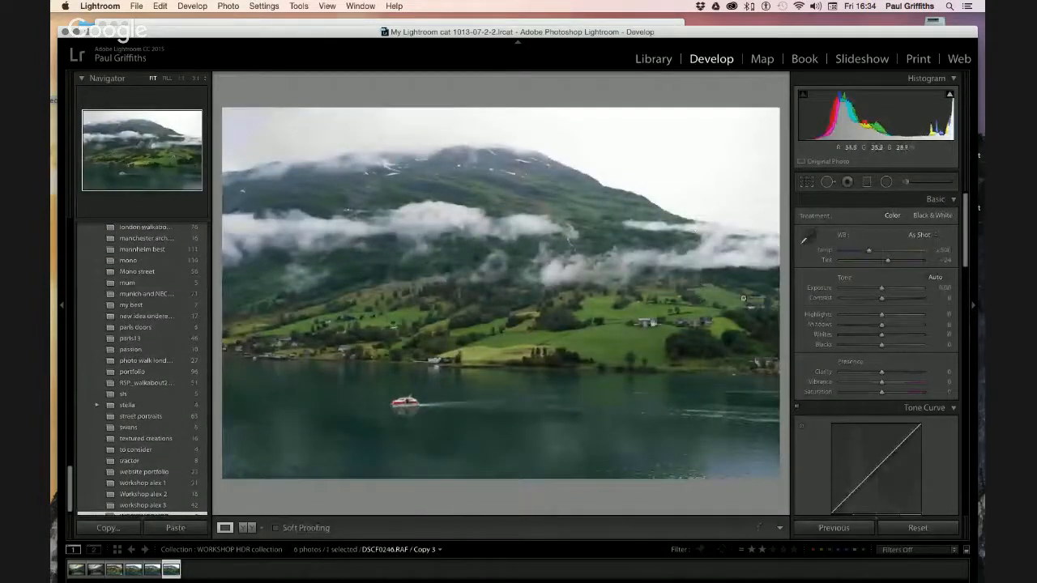
# Set Copy 3's exposure to +1.00
pyautogui.click(946, 289)
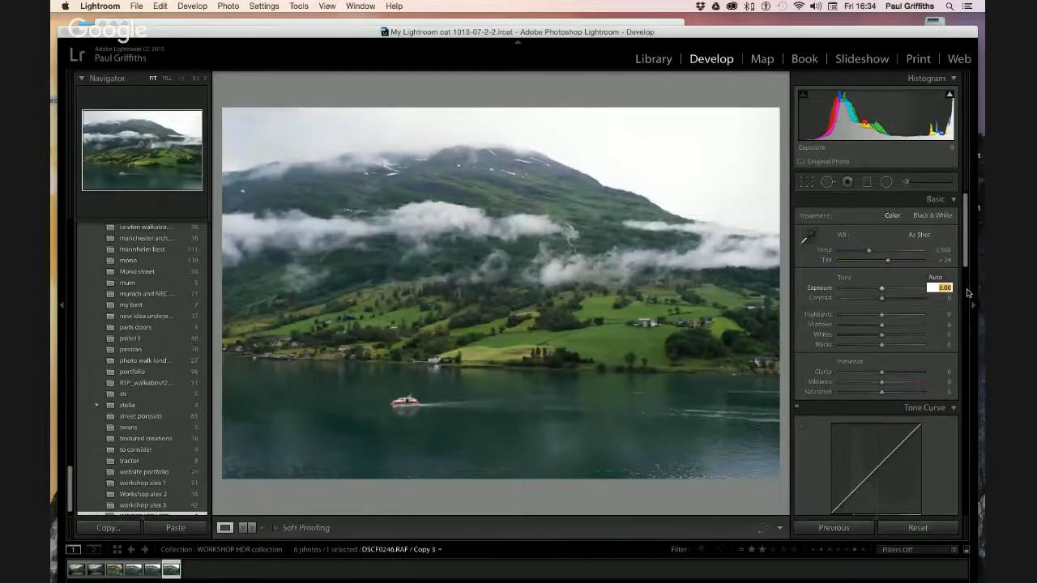
pyautogui.write('1.0')
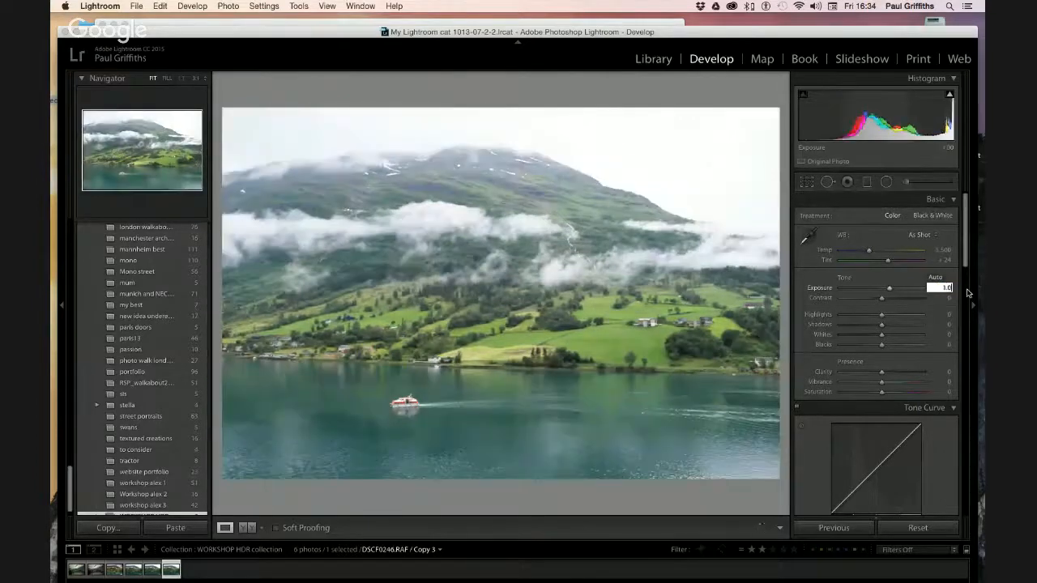
pyautogui.press('Return')
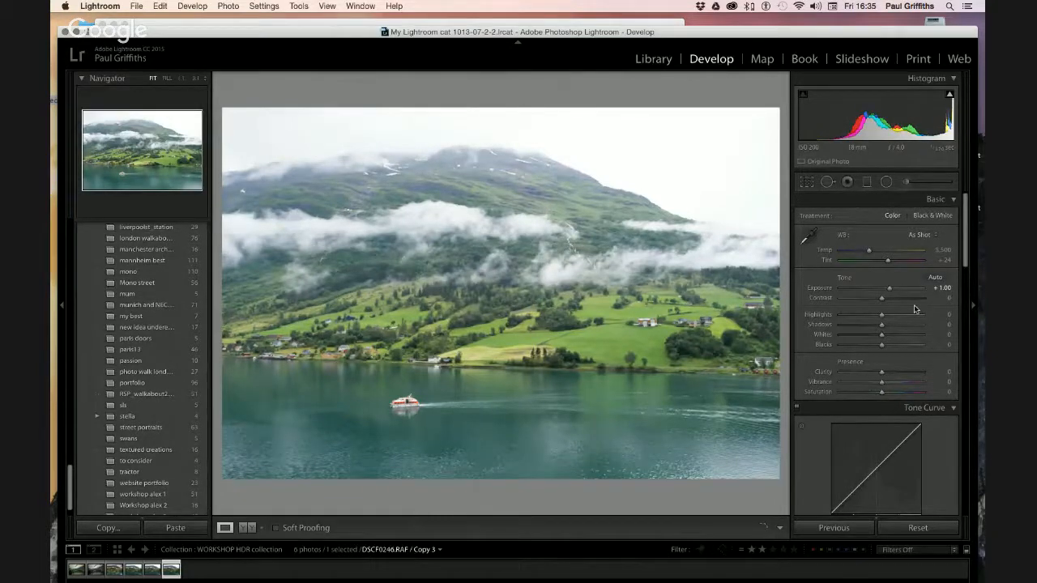
# Set Copy 1's exposure to -1.00 and return to the Library grid
pyautogui.press('Left')
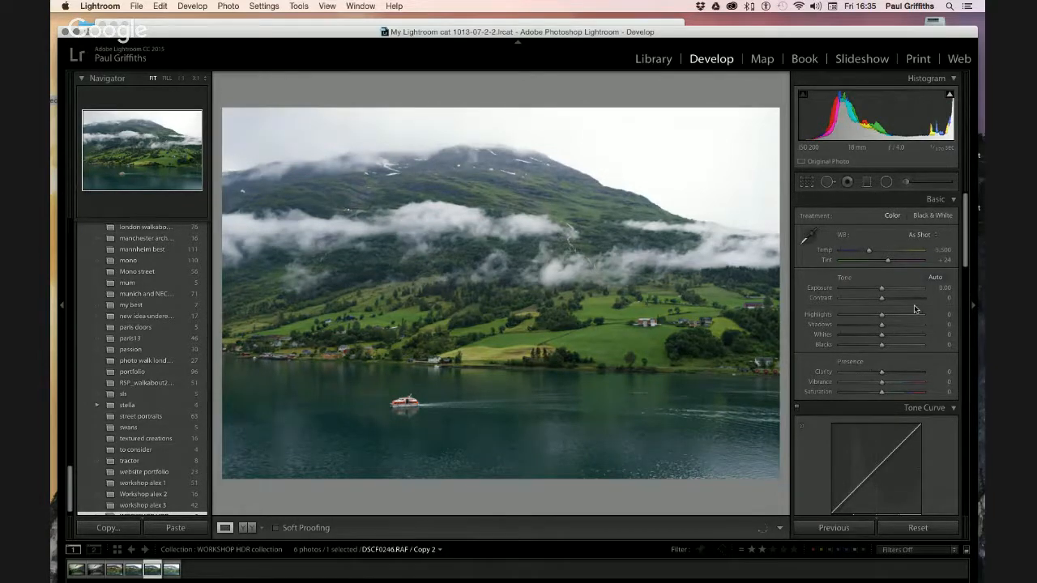
pyautogui.press('Left')
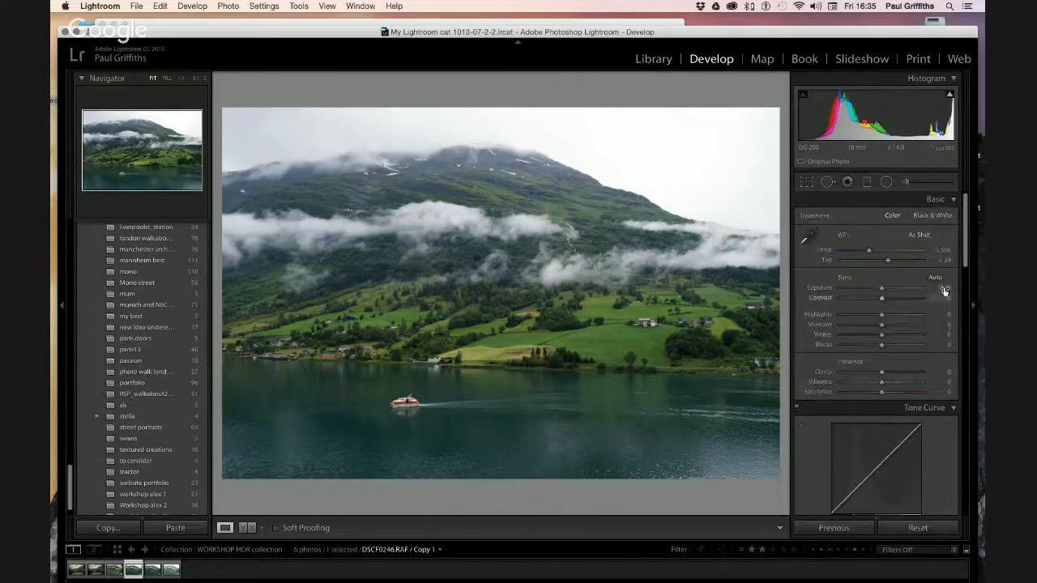
pyautogui.click(944, 287)
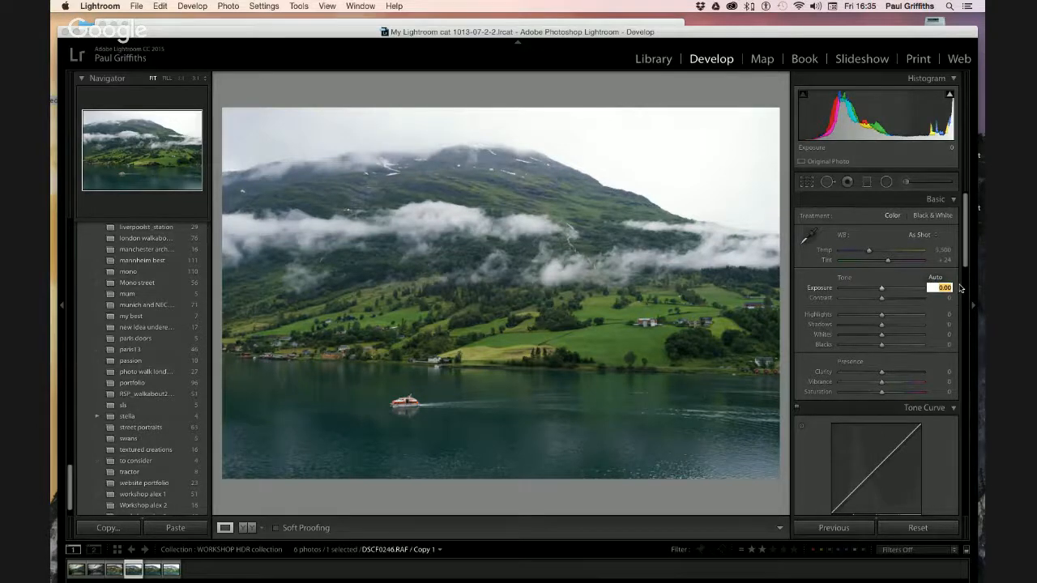
pyautogui.press('BackSpace')
pyautogui.write('-1.0')
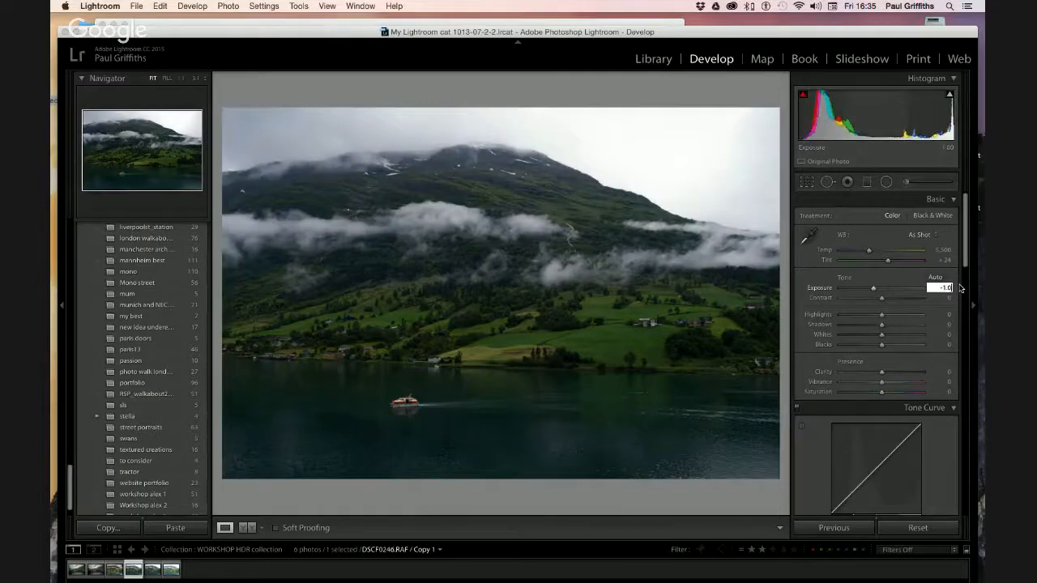
pyautogui.press('Return')
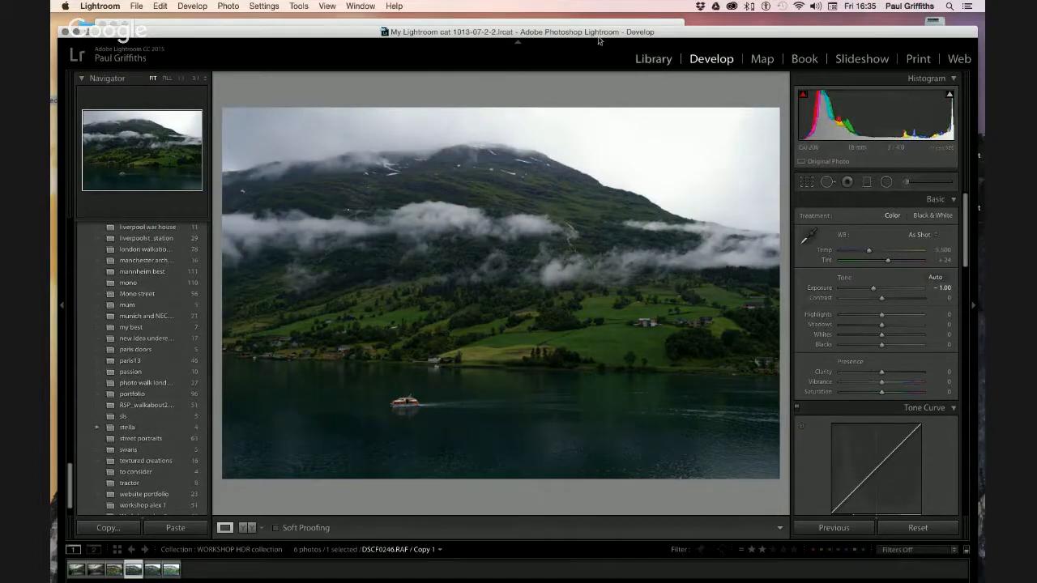
pyautogui.click(651, 59)
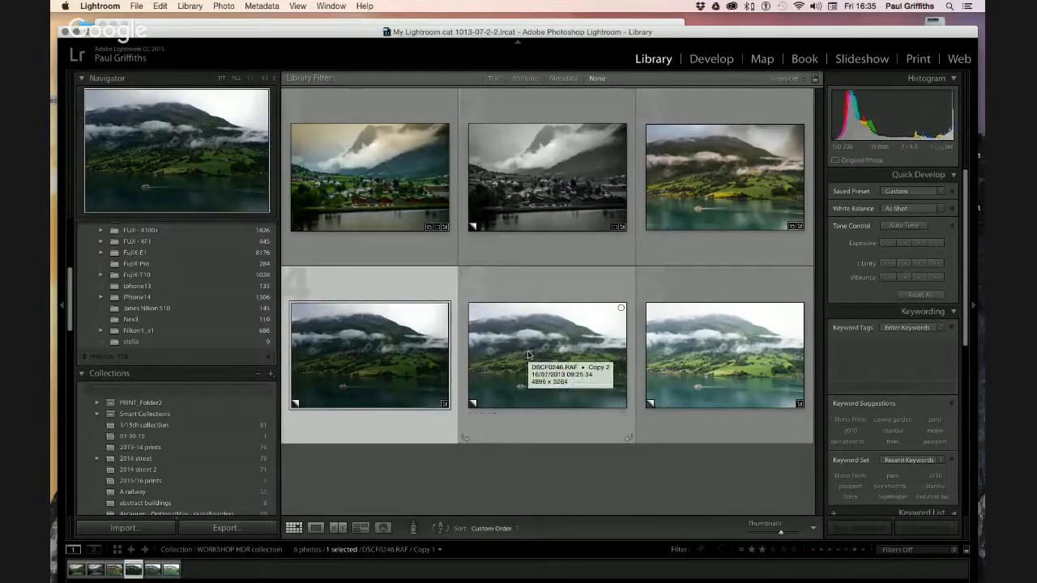
# Select the three fjord exposure copies and export them with an export preset
pyautogui.keyDown('shift'); pyautogui.click(683, 358); pyautogui.keyUp('shift')
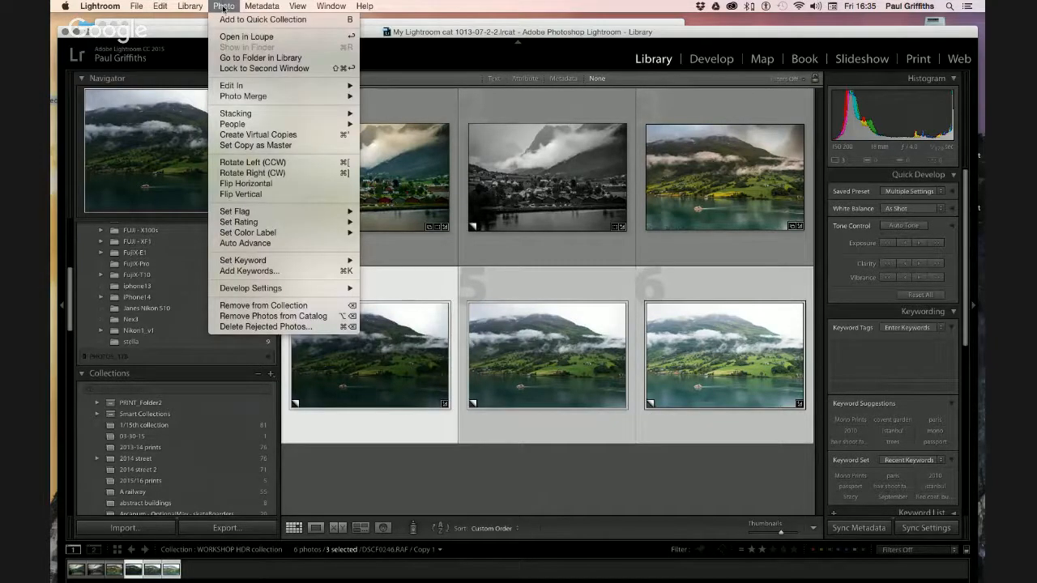
pyautogui.moveTo(231, 86)
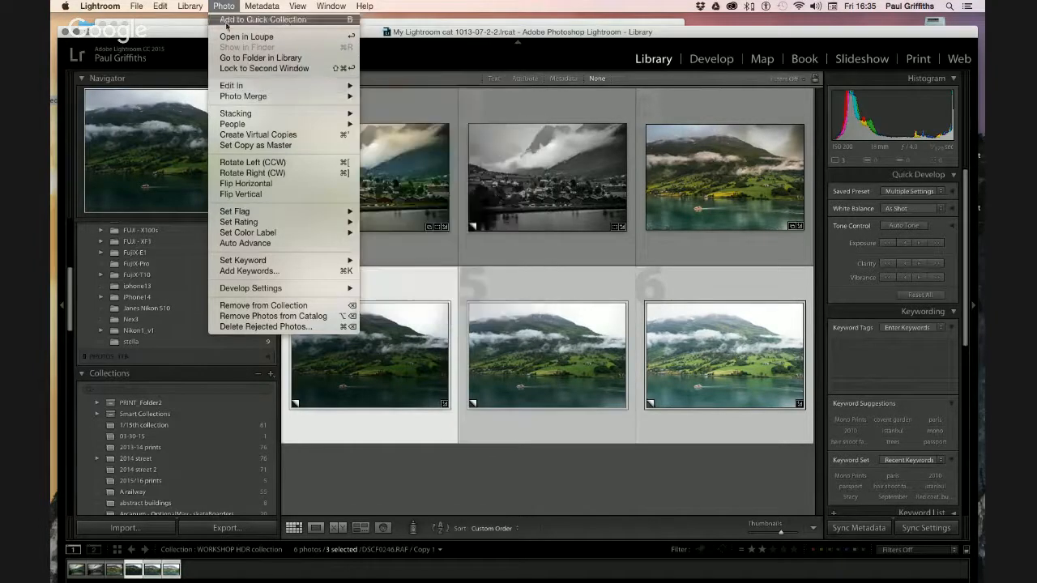
pyautogui.moveTo(164, 7)
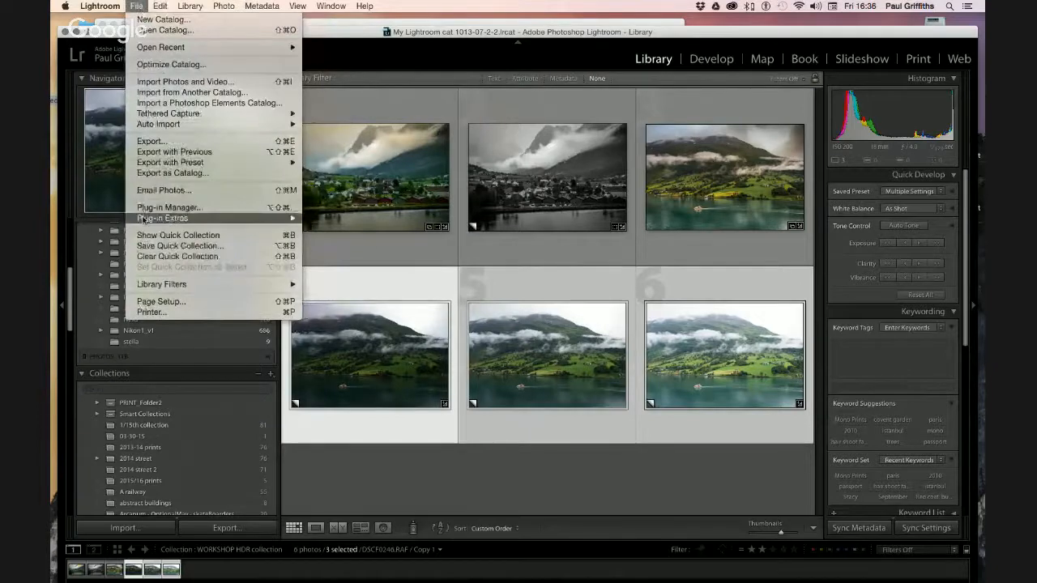
pyautogui.moveTo(243, 218)
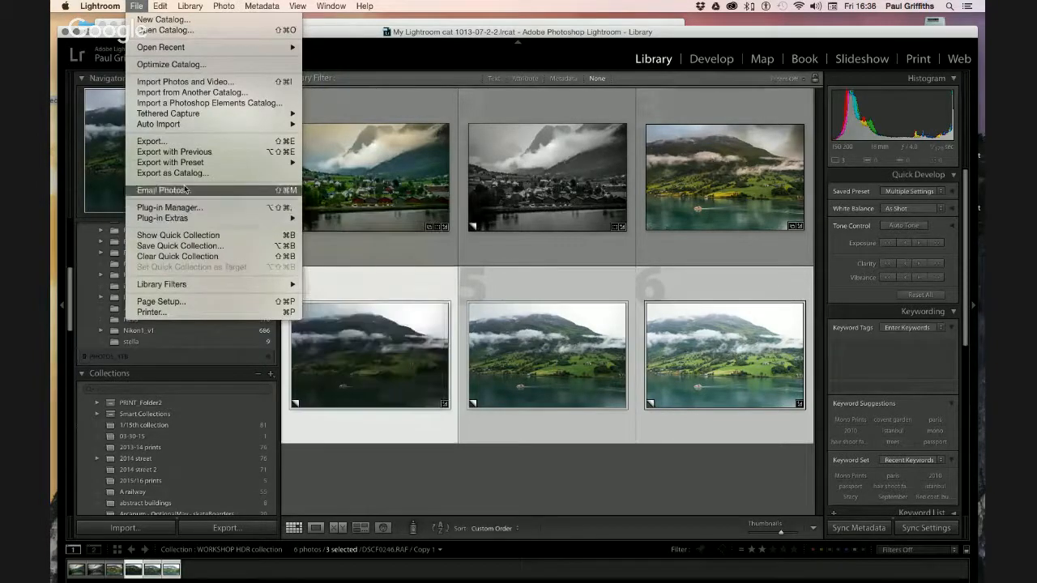
pyautogui.moveTo(188, 164)
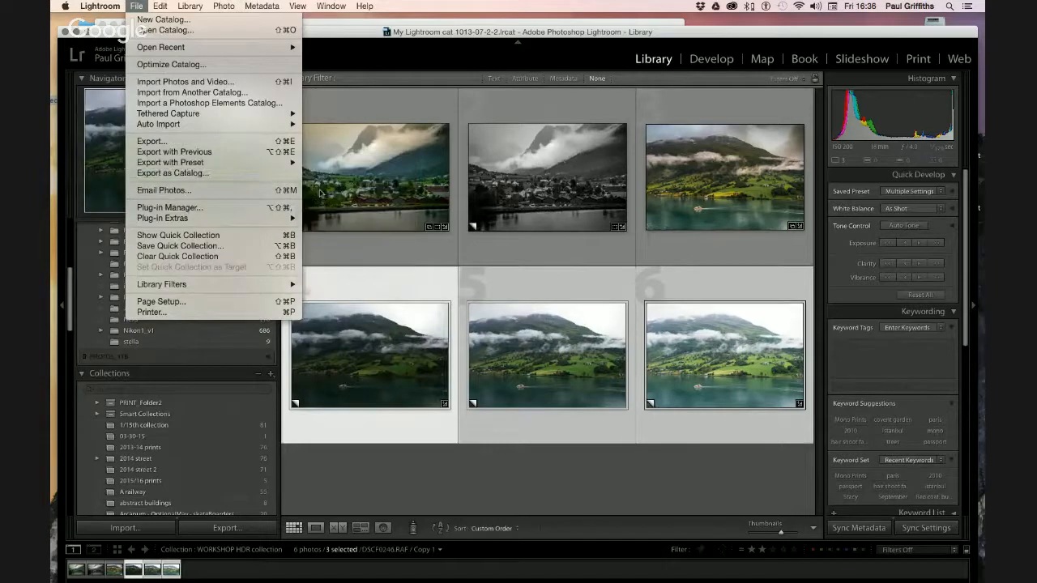
pyautogui.moveTo(247, 164)
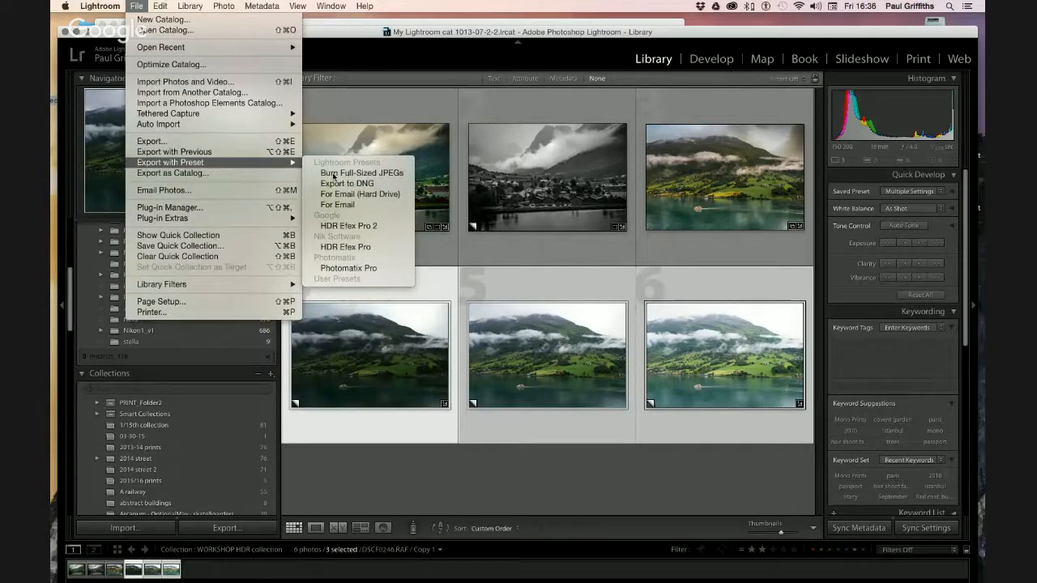
pyautogui.click(340, 226)
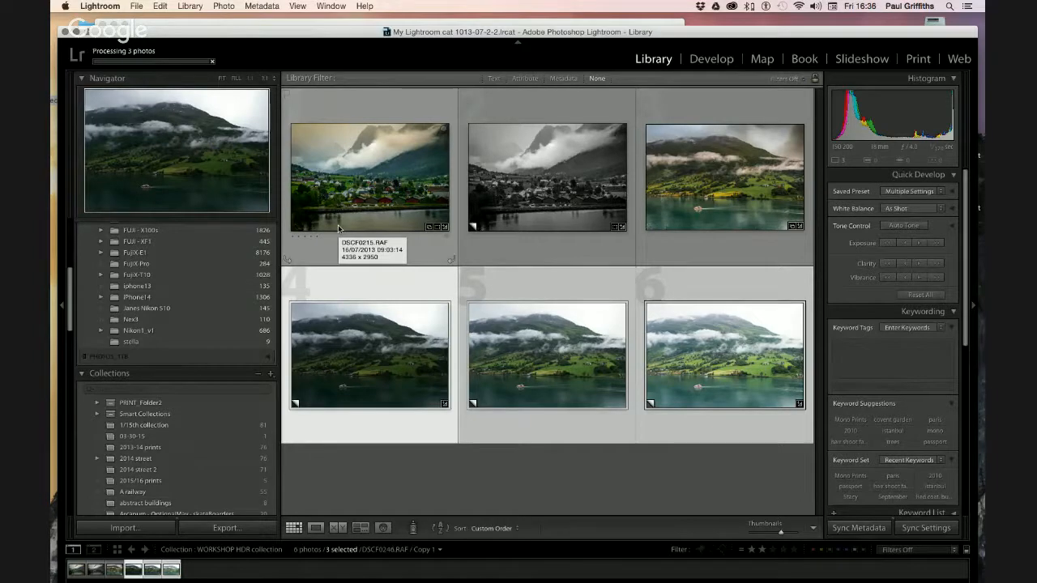
pyautogui.moveTo(521, 574)
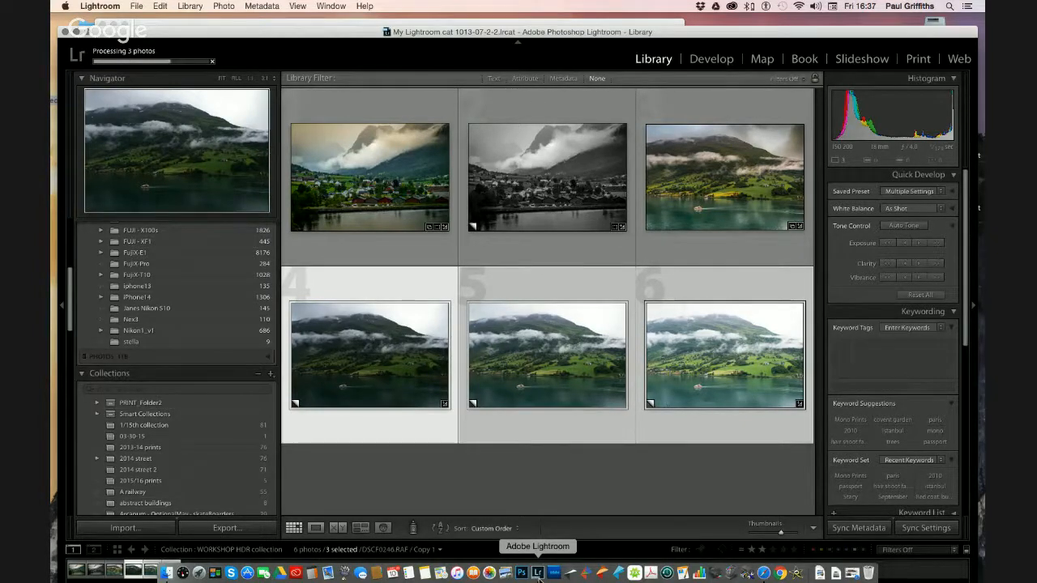
pyautogui.click(375, 23)
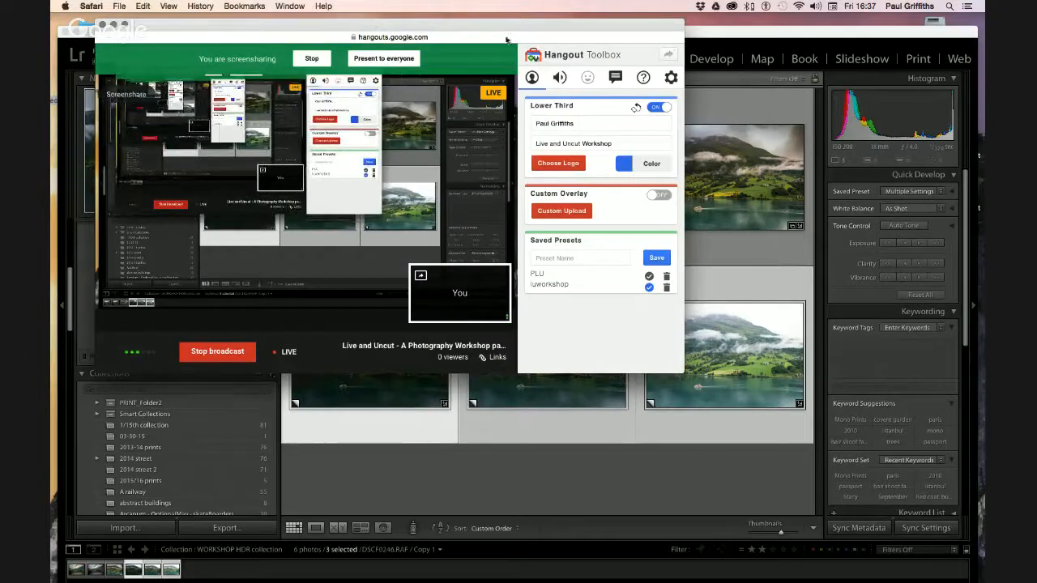
pyautogui.click(726, 36)
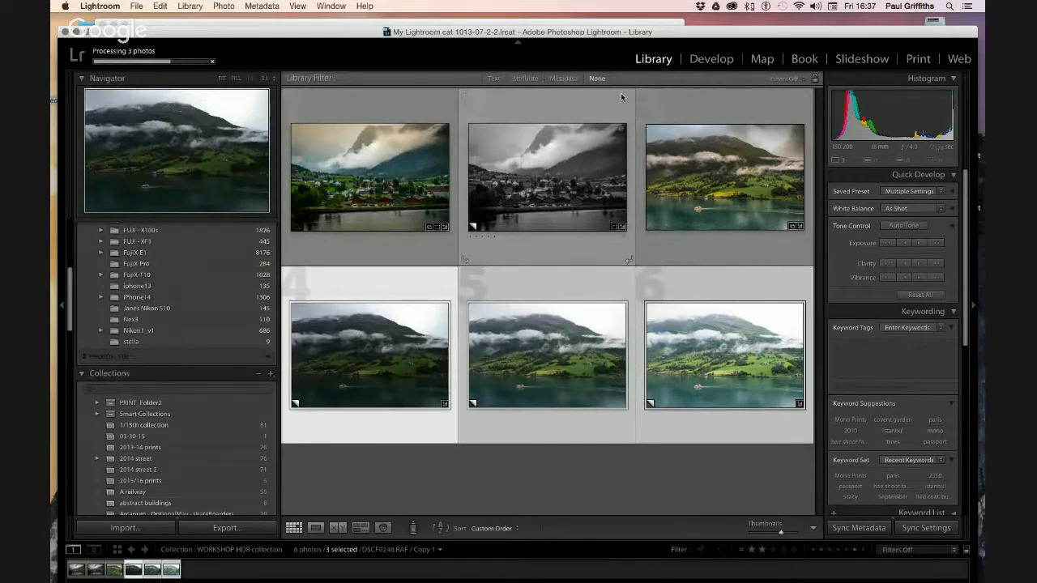
# Send the three bracketed fjord exposures to HDR Efex Pro 2 via Photo > Edit In
pyautogui.moveTo(585, 573)
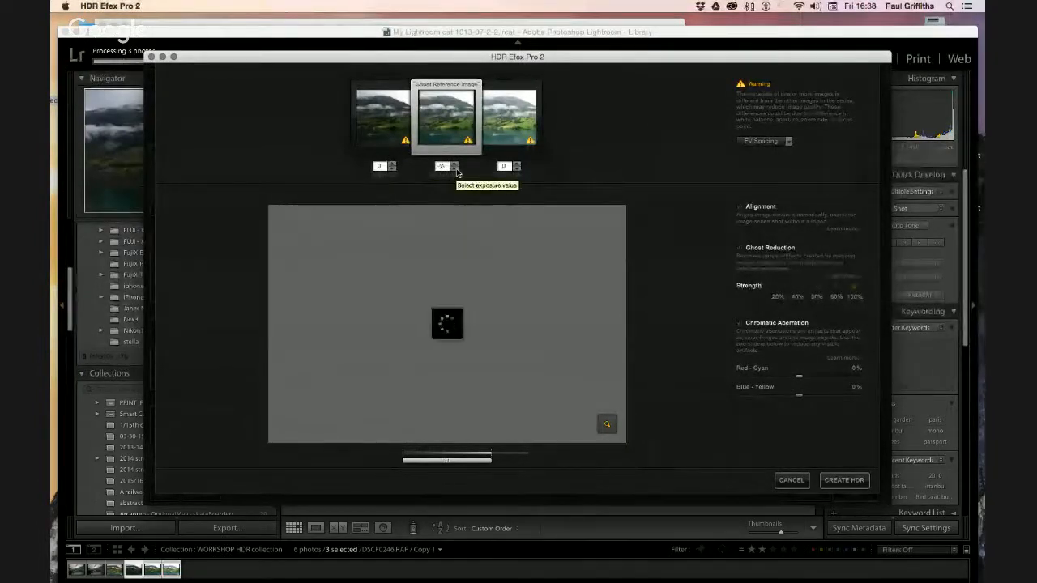
# Set the first exposure to -1 EV and the third to +1 EV, then create the merged HDR
pyautogui.click(392, 169)
pyautogui.click(392, 169)
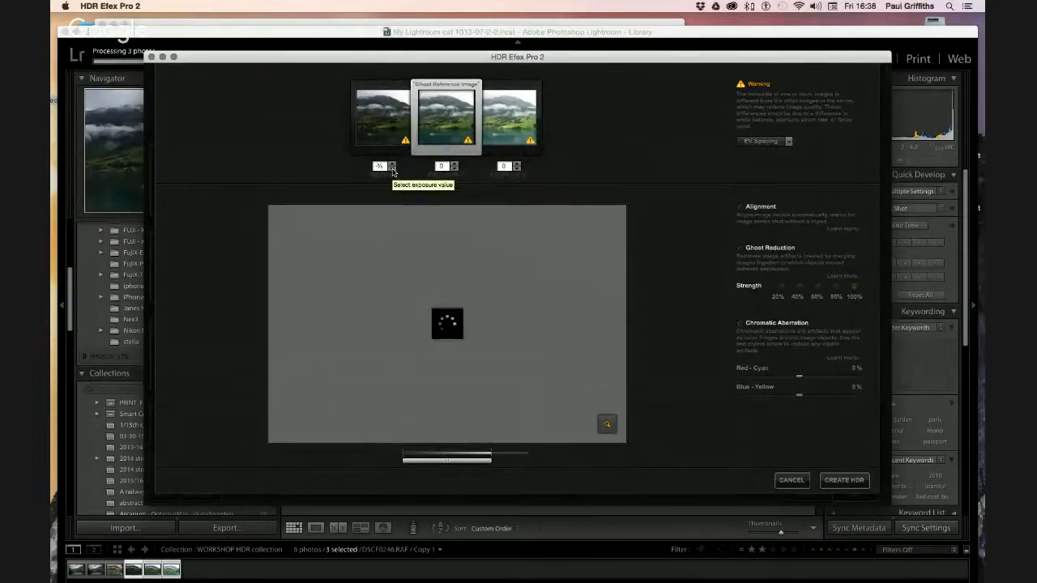
pyautogui.click(516, 165)
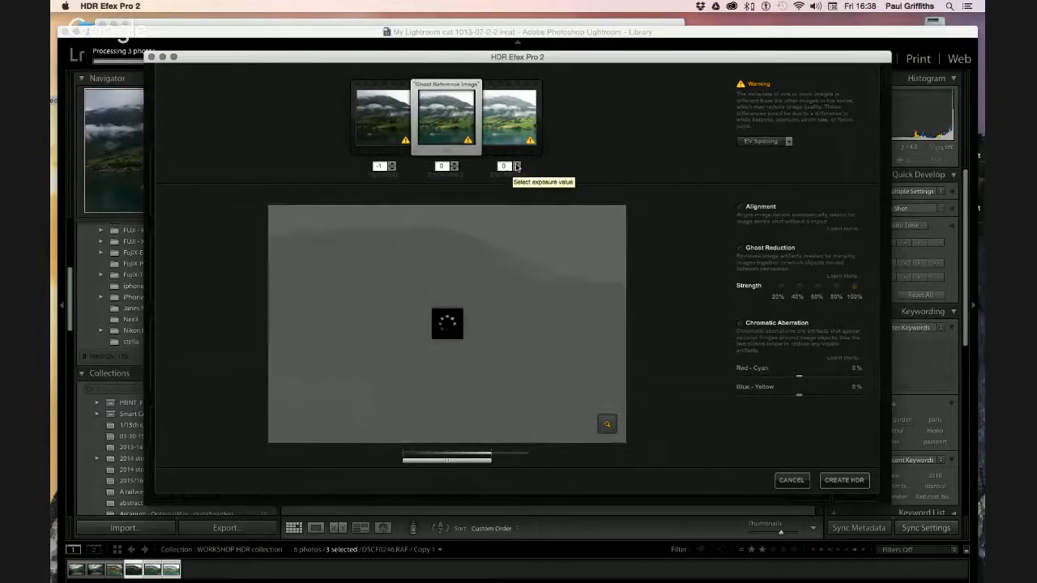
pyautogui.click(516, 164)
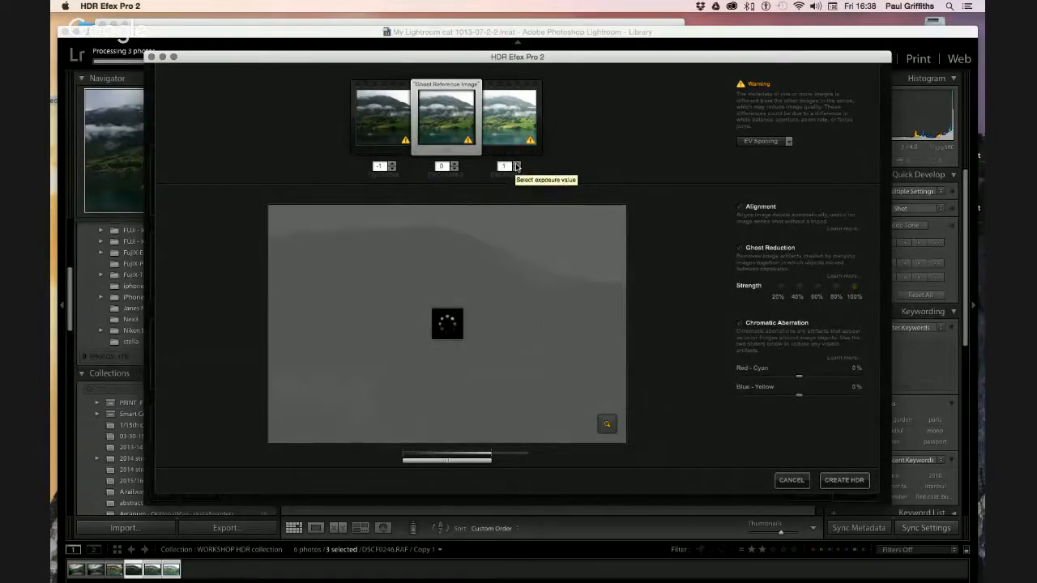
pyautogui.click(846, 484)
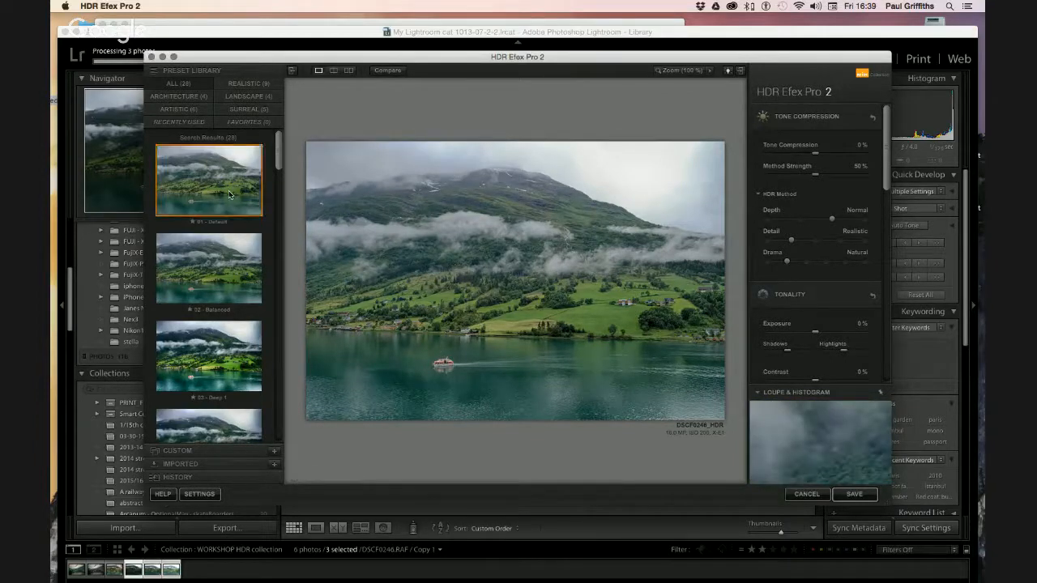
# Try presets 02 - Balanced, 04 - Deep 2, 05 - Detailed 1, 06 - Detailed 2 and 07 - Bright
pyautogui.click(215, 261)
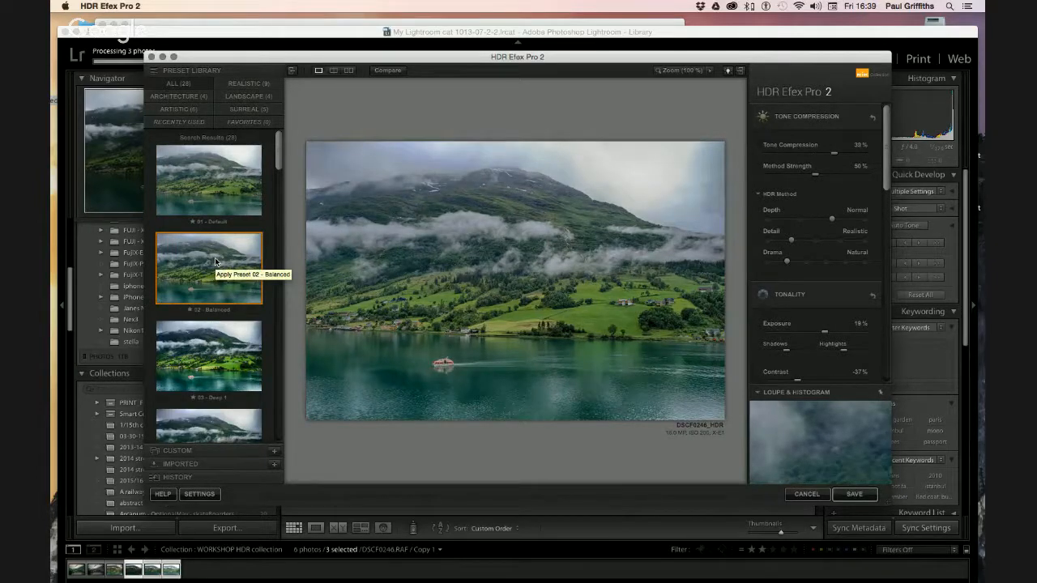
pyautogui.scroll(-2, 280, 165)
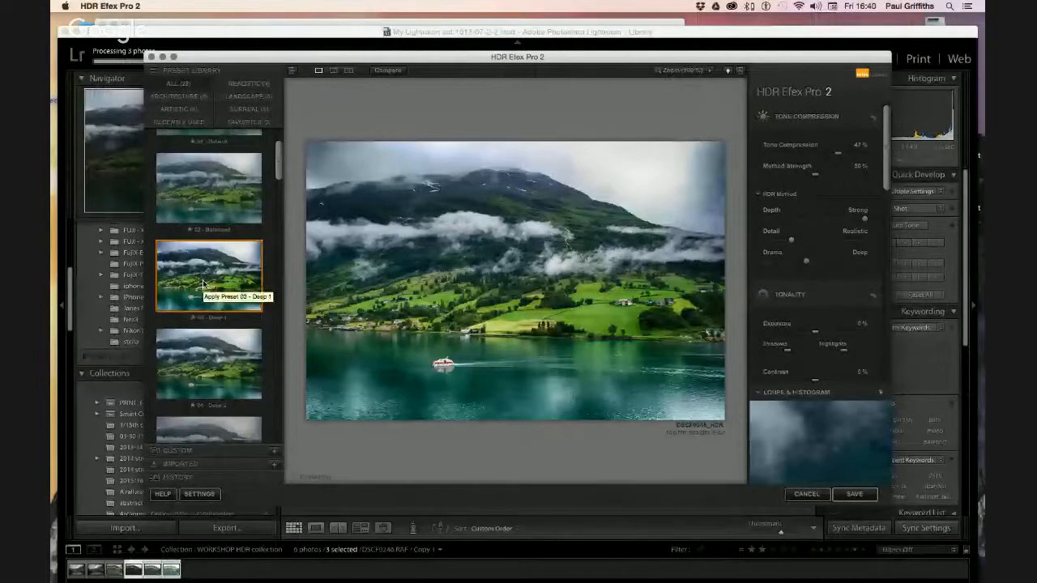
pyautogui.click(209, 361)
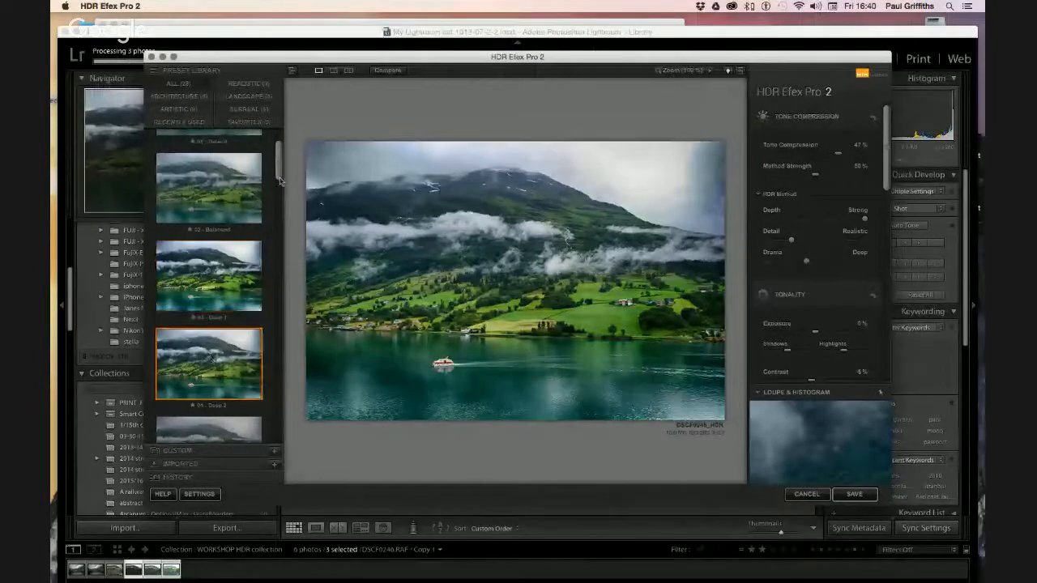
pyautogui.scroll(-5, 229, 286)
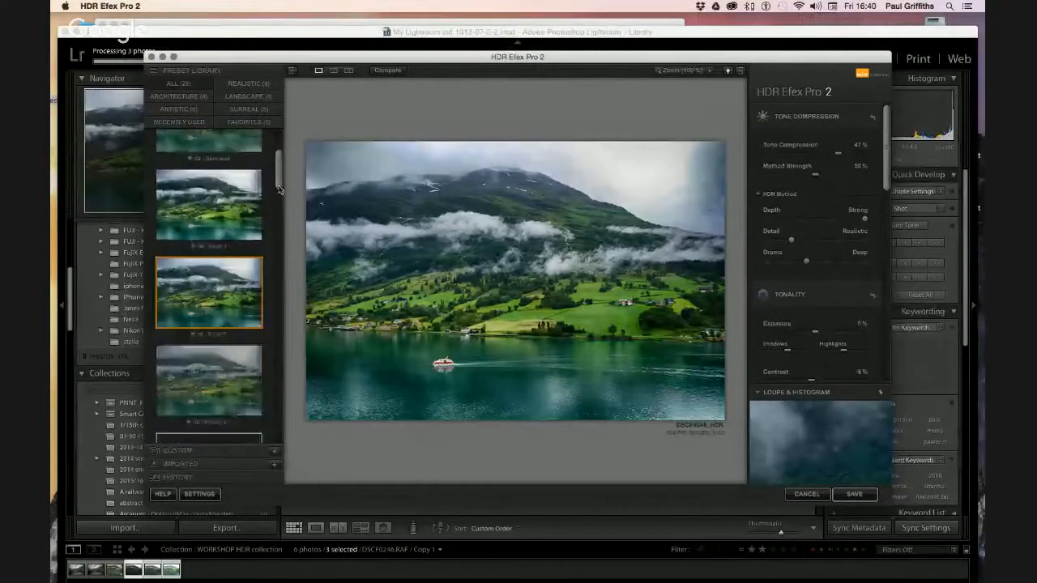
pyautogui.click(228, 286)
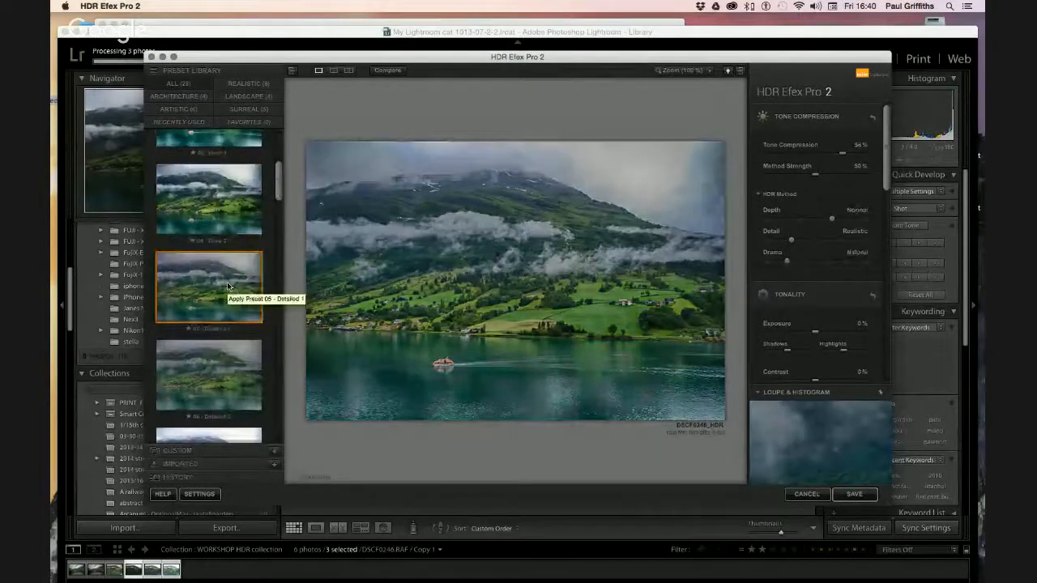
pyautogui.click(219, 359)
pyautogui.moveTo(279, 187); pyautogui.dragTo(280, 199)
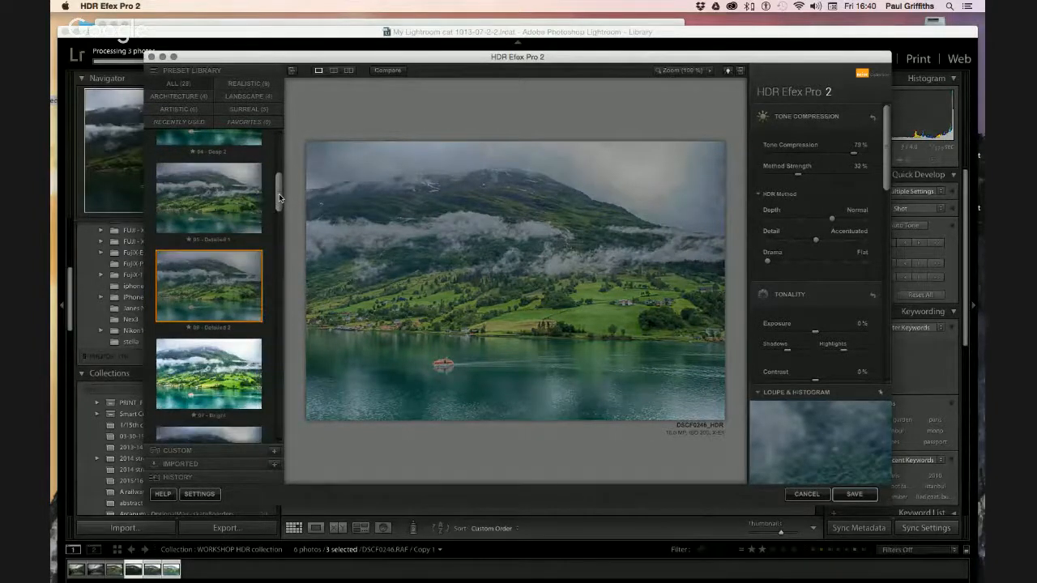
pyautogui.click(205, 392)
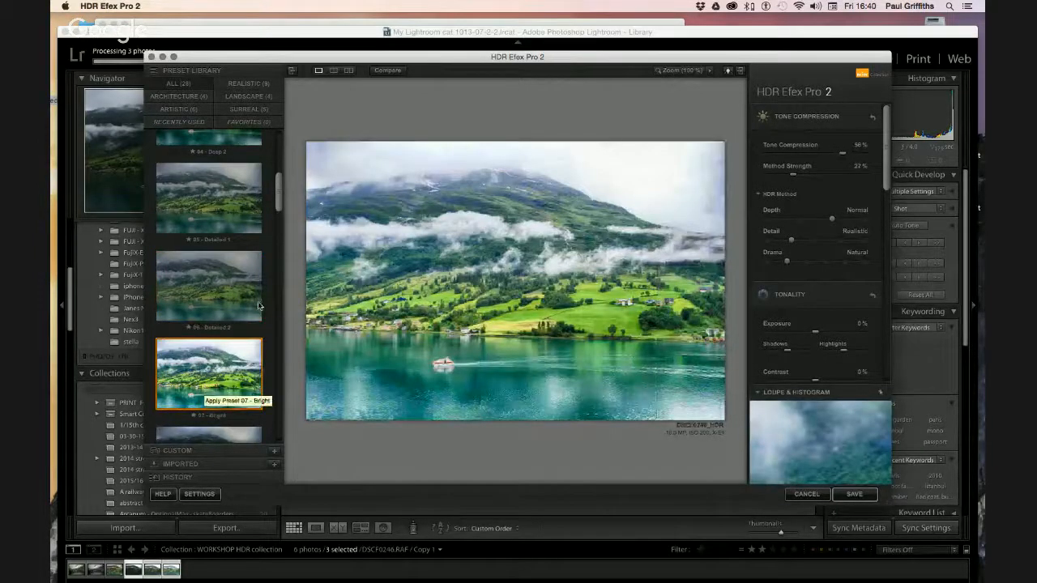
pyautogui.moveTo(280, 208); pyautogui.dragTo(281, 220)
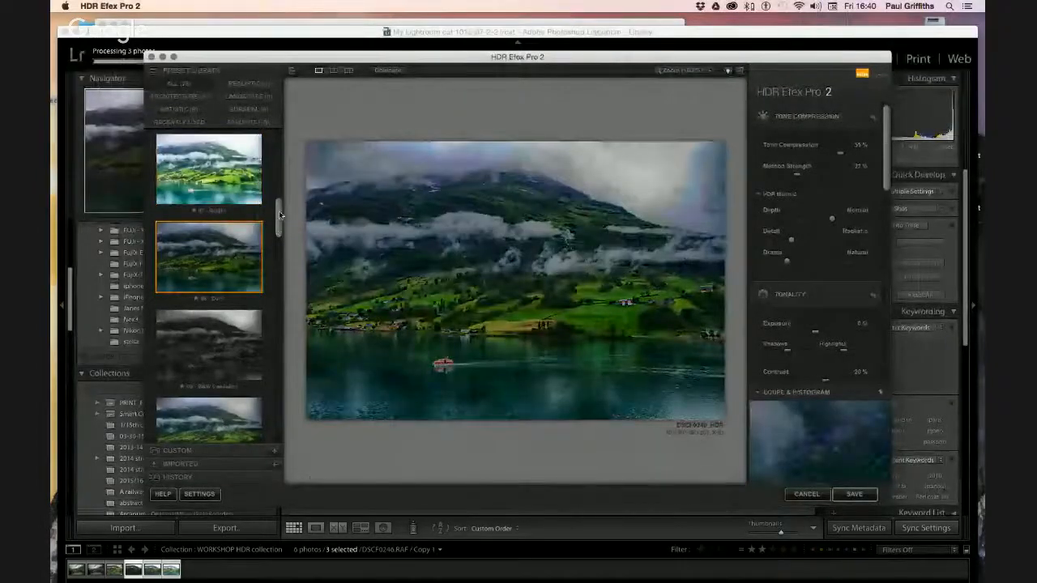
pyautogui.moveTo(281, 212); pyautogui.dragTo(278, 123)
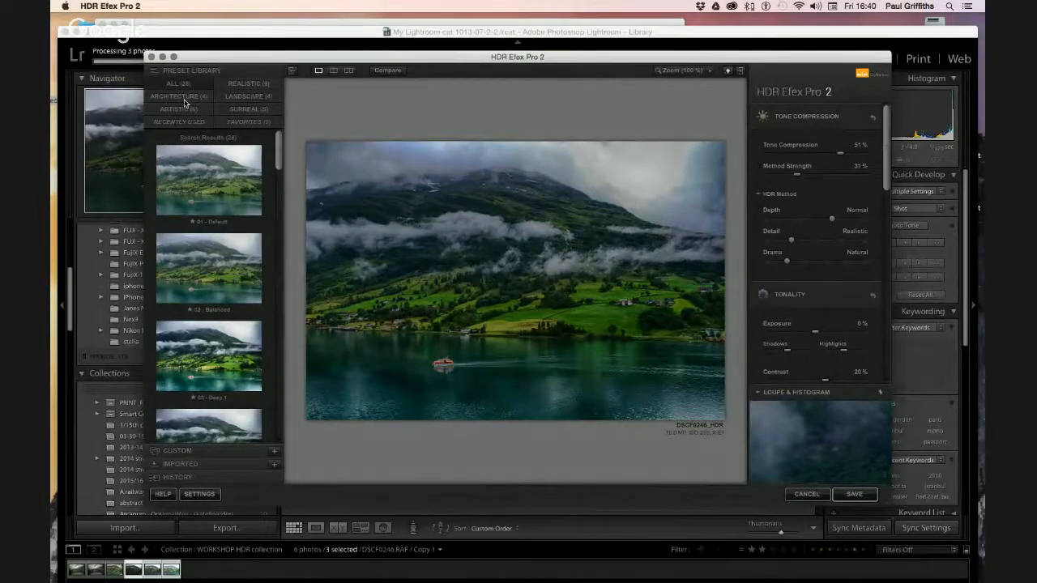
# Filter to Landscape presets and try 25 - Soft, 26 - Vignetted, 27 - Graduated 1 and 28 - Graduated 2
pyautogui.click(240, 100)
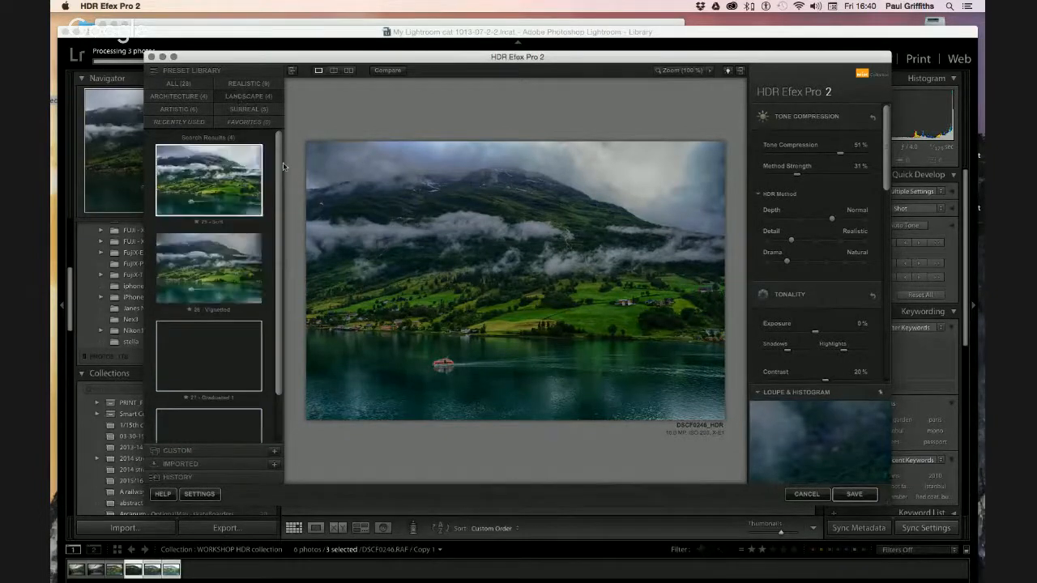
pyautogui.scroll(-2, 281, 166)
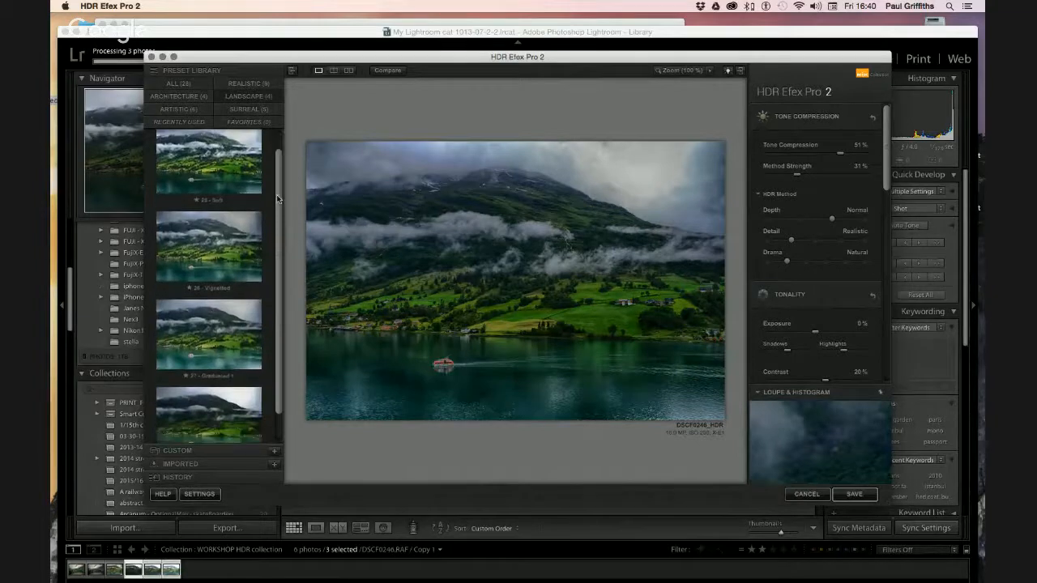
pyautogui.moveTo(280, 173); pyautogui.dragTo(277, 154)
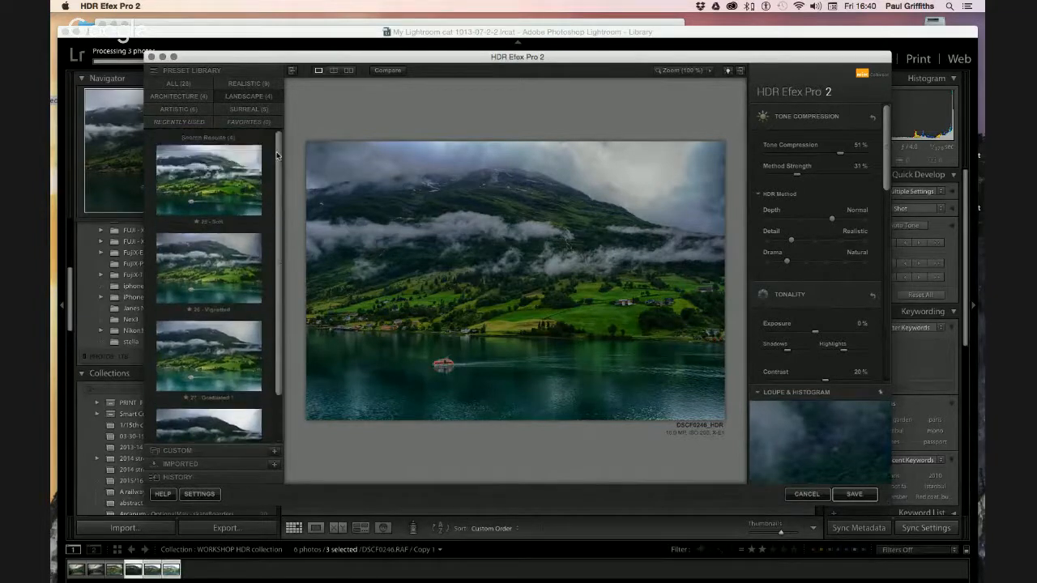
pyautogui.click(232, 181)
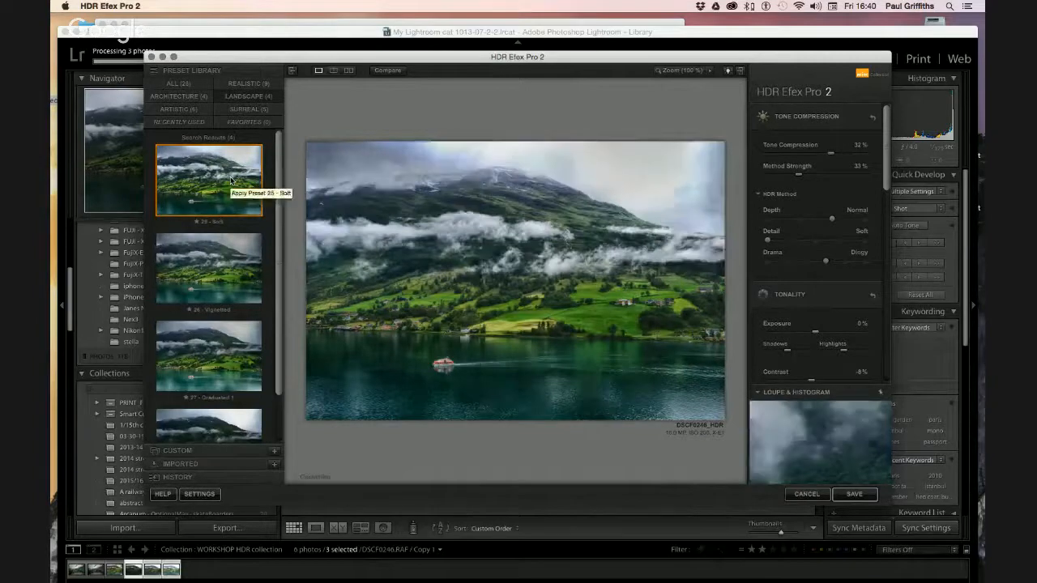
pyautogui.click(209, 280)
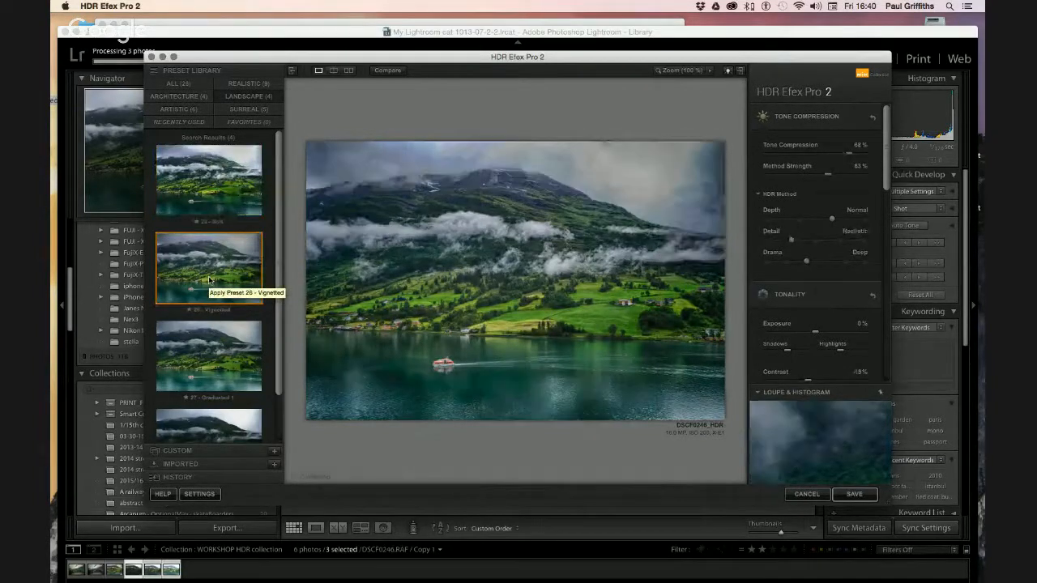
pyautogui.click(213, 362)
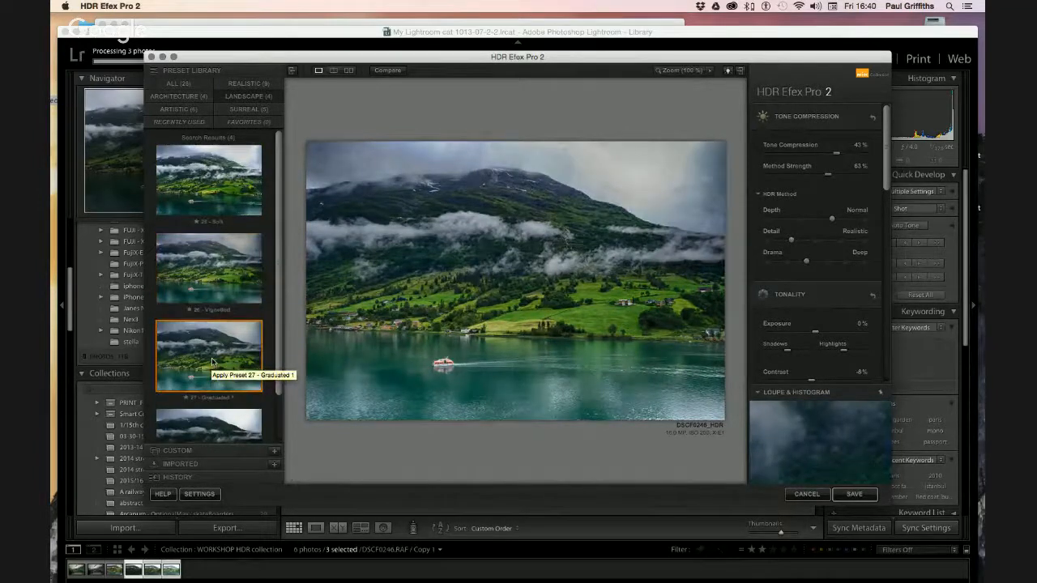
pyautogui.scroll(-2, 213, 362)
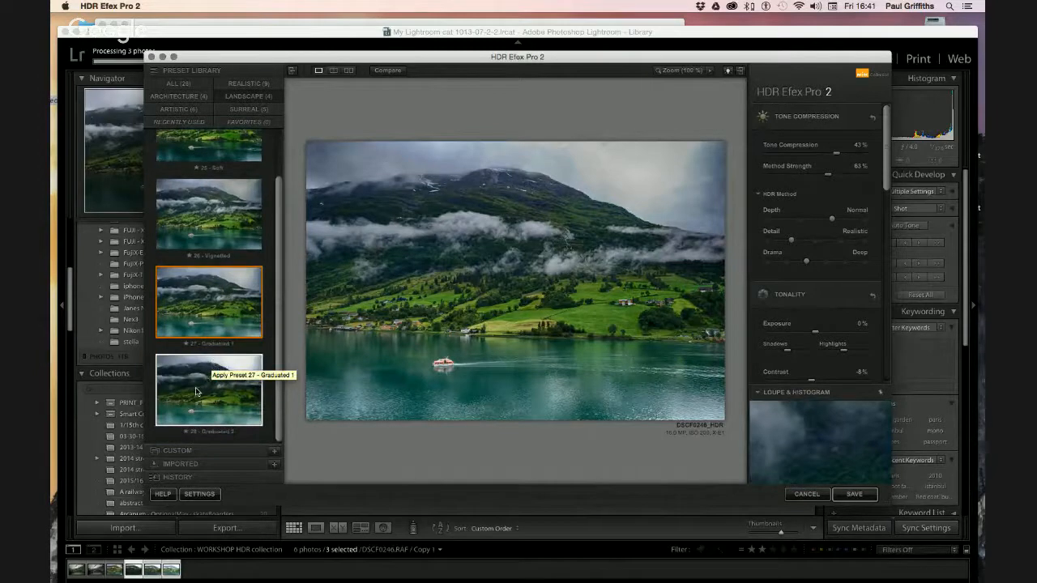
pyautogui.click(194, 392)
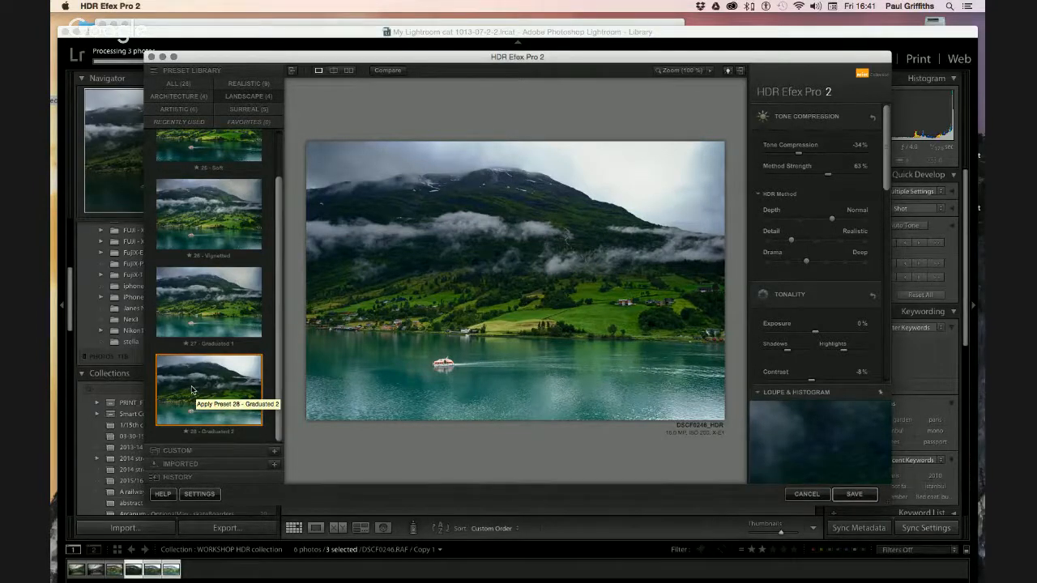
# Compare 25 - Soft against 26 - Vignetted once more, ending on Vignetted
pyautogui.scroll(1, 209, 286)
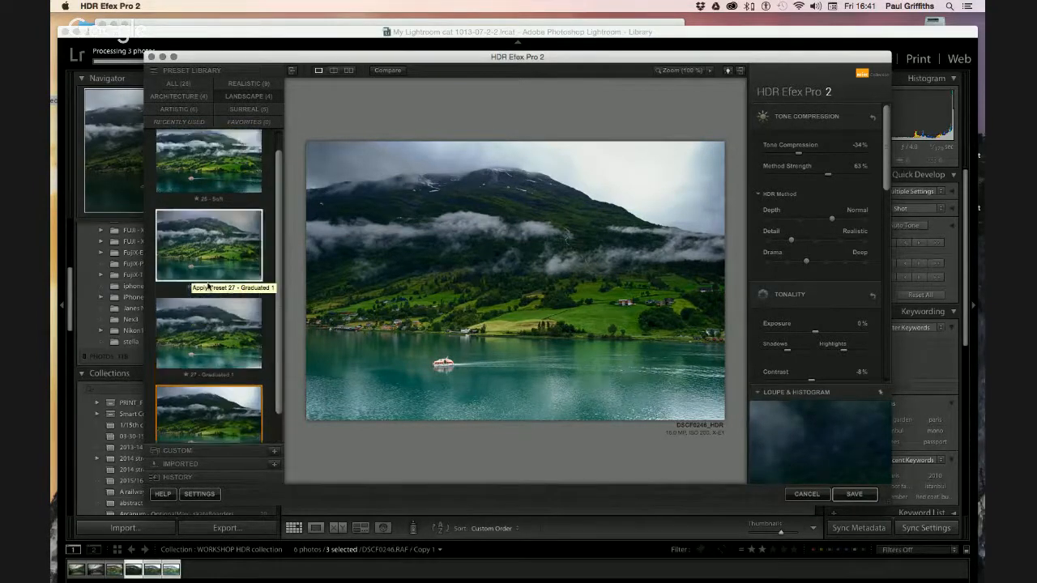
pyautogui.scroll(1, 209, 292)
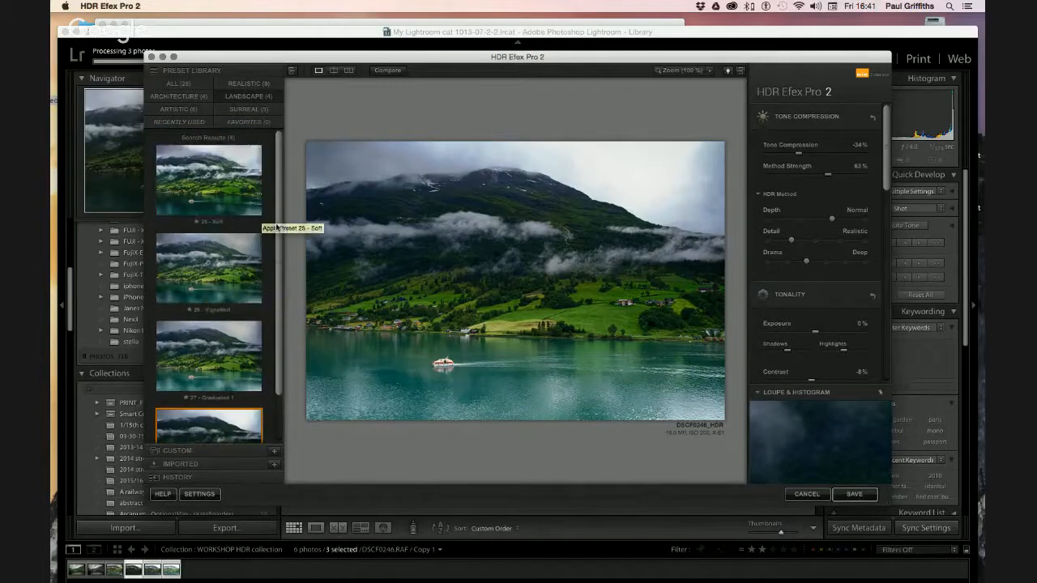
pyautogui.click(235, 181)
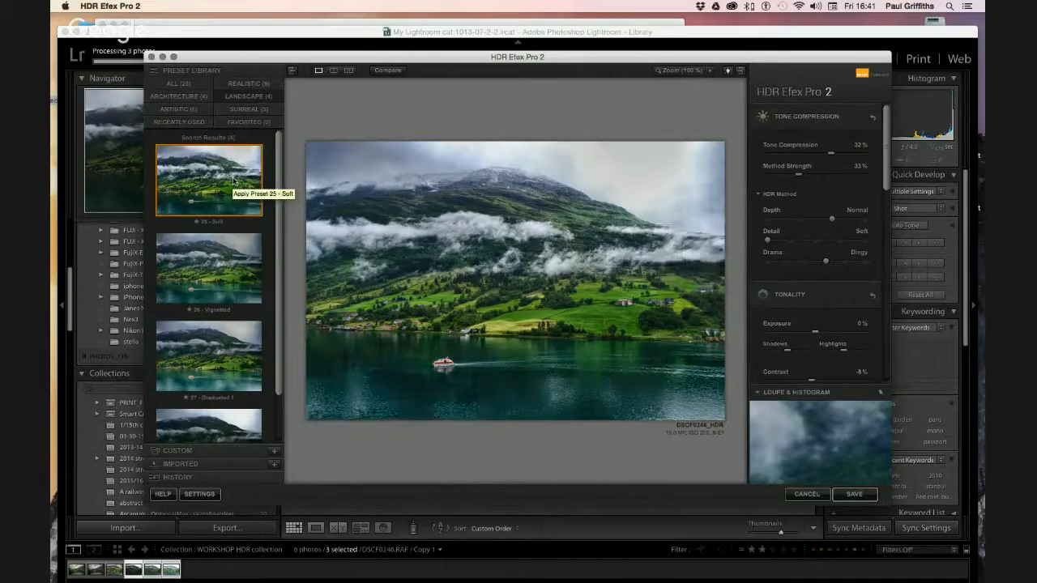
pyautogui.click(226, 290)
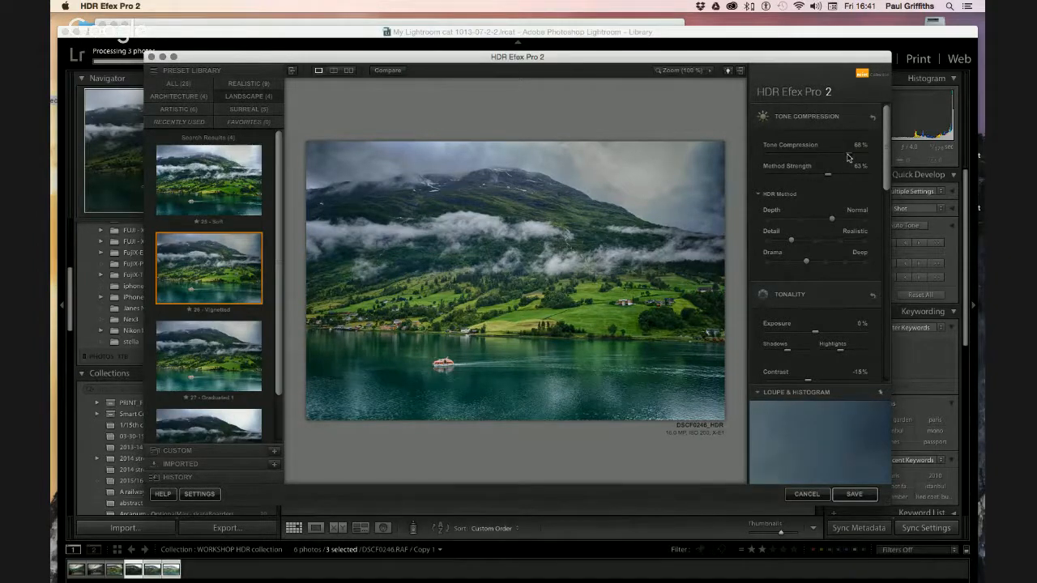
# Bring Tone Compression to about 58% and Method Strength to 70% on the fjord HDR
pyautogui.moveTo(848, 157); pyautogui.dragTo(791, 157)
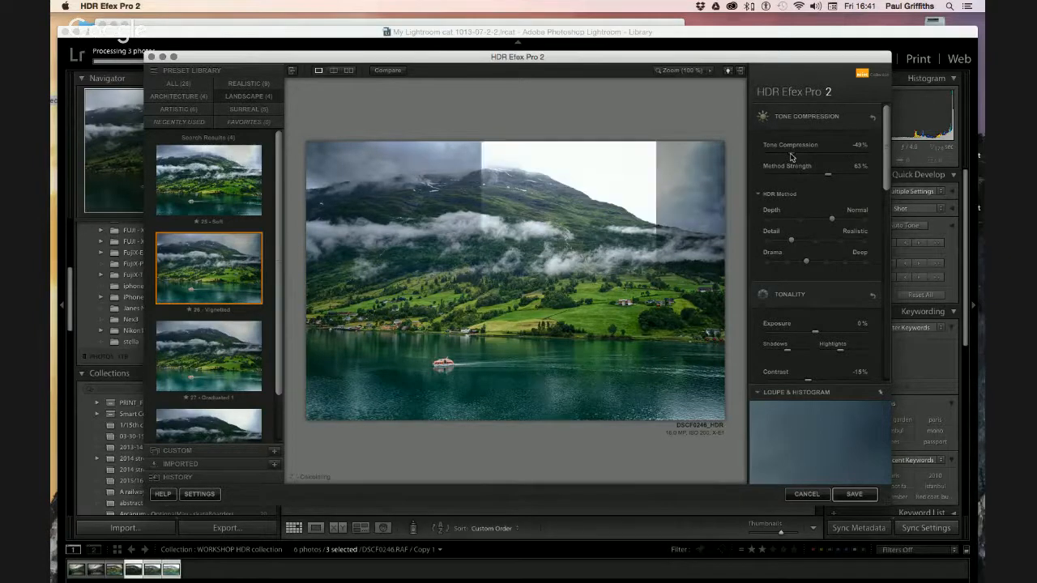
pyautogui.moveTo(792, 156); pyautogui.dragTo(767, 156)
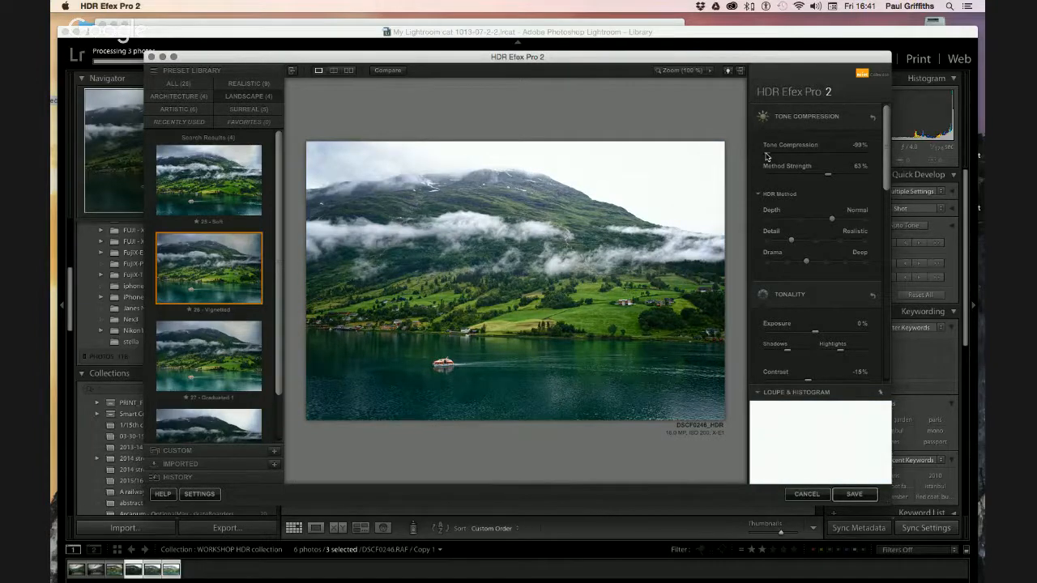
pyautogui.moveTo(766, 156); pyautogui.dragTo(848, 157)
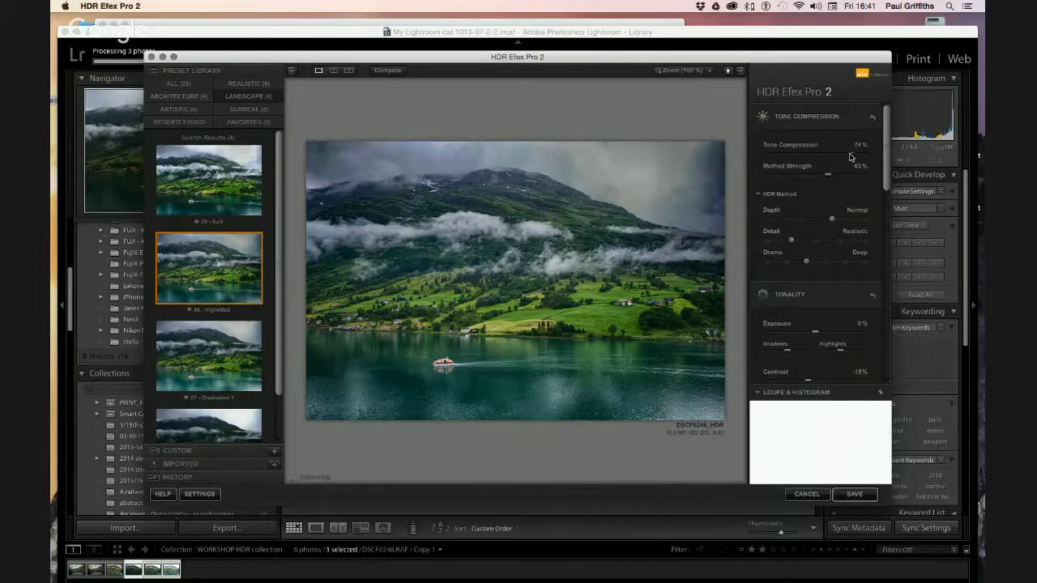
pyautogui.moveTo(848, 157); pyautogui.dragTo(840, 159)
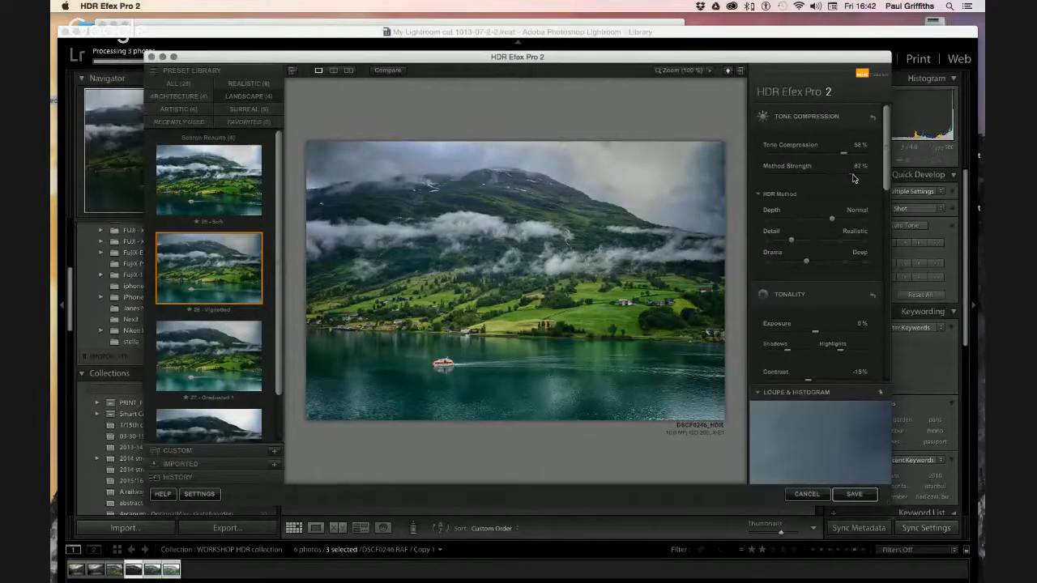
pyautogui.moveTo(854, 178); pyautogui.dragTo(763, 178)
pyautogui.scroll(-1, 762, 178)
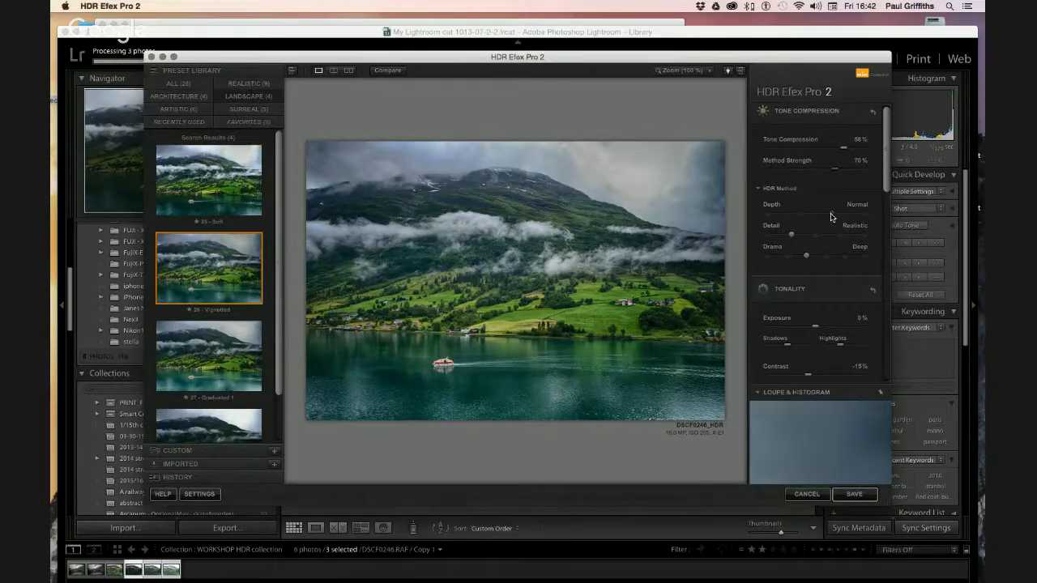
# Compare HDR depth Off, Subtle and Strong, leaving depth on Subtle
pyautogui.moveTo(831, 217); pyautogui.dragTo(782, 215)
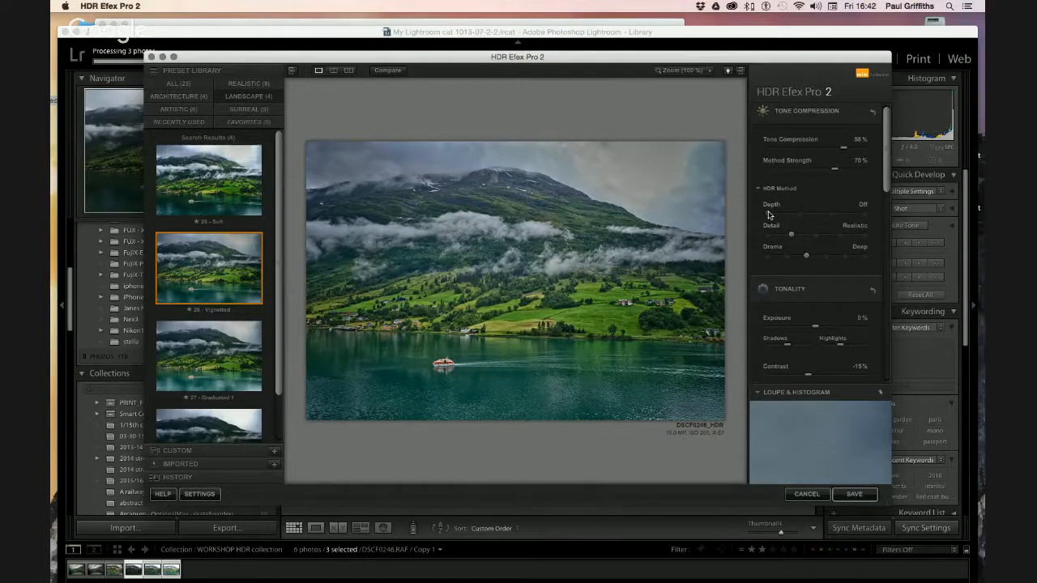
pyautogui.moveTo(768, 214); pyautogui.dragTo(811, 215)
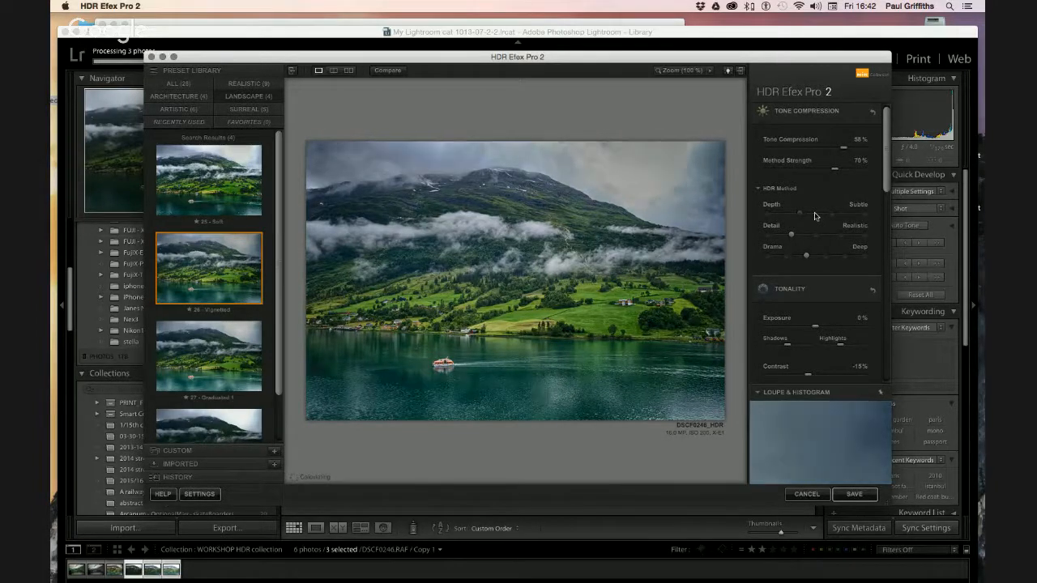
pyautogui.moveTo(815, 215); pyautogui.dragTo(862, 218)
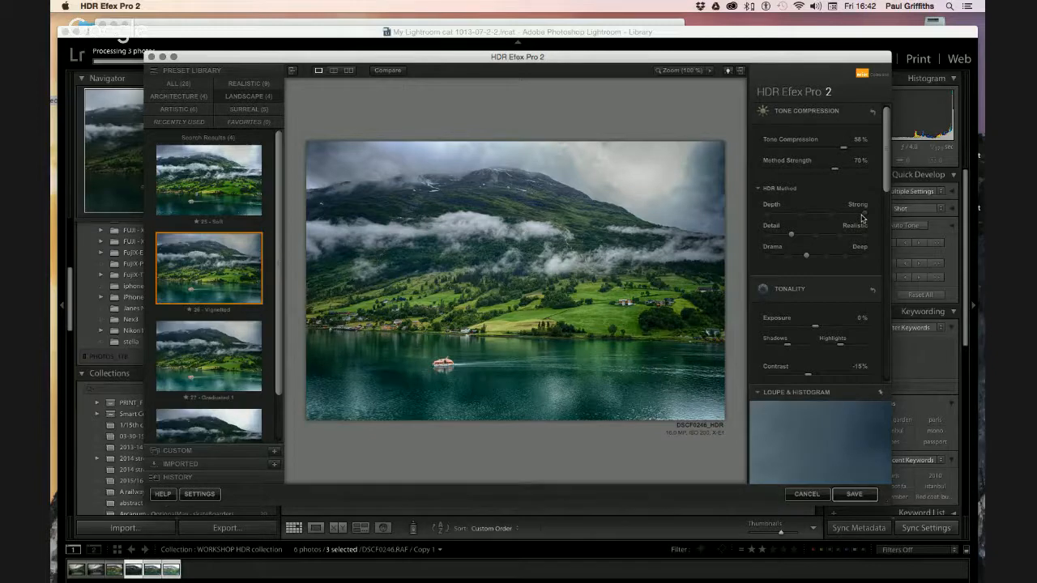
pyautogui.moveTo(863, 217); pyautogui.dragTo(818, 217)
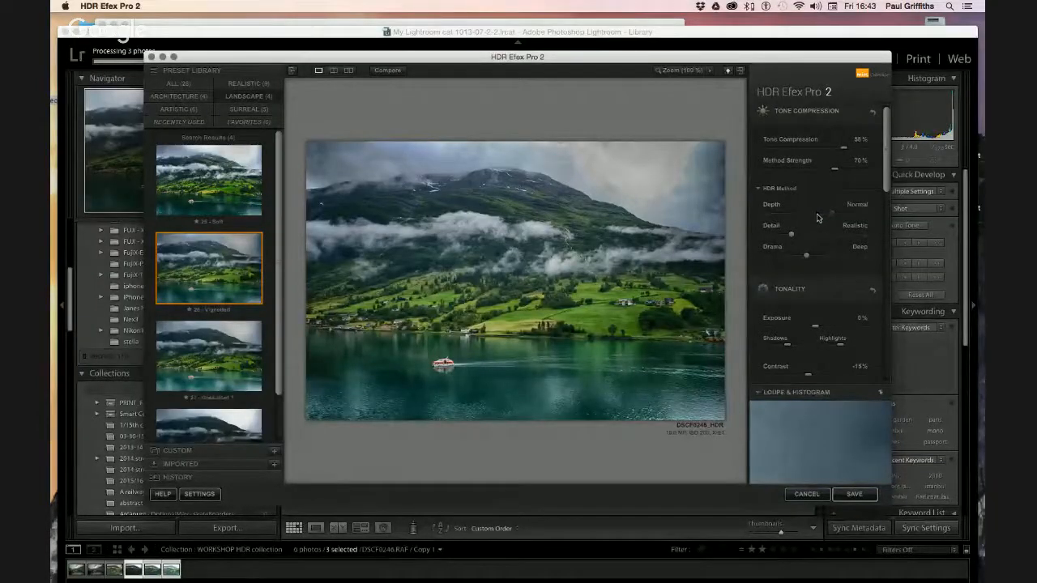
pyautogui.moveTo(817, 219); pyautogui.dragTo(815, 218)
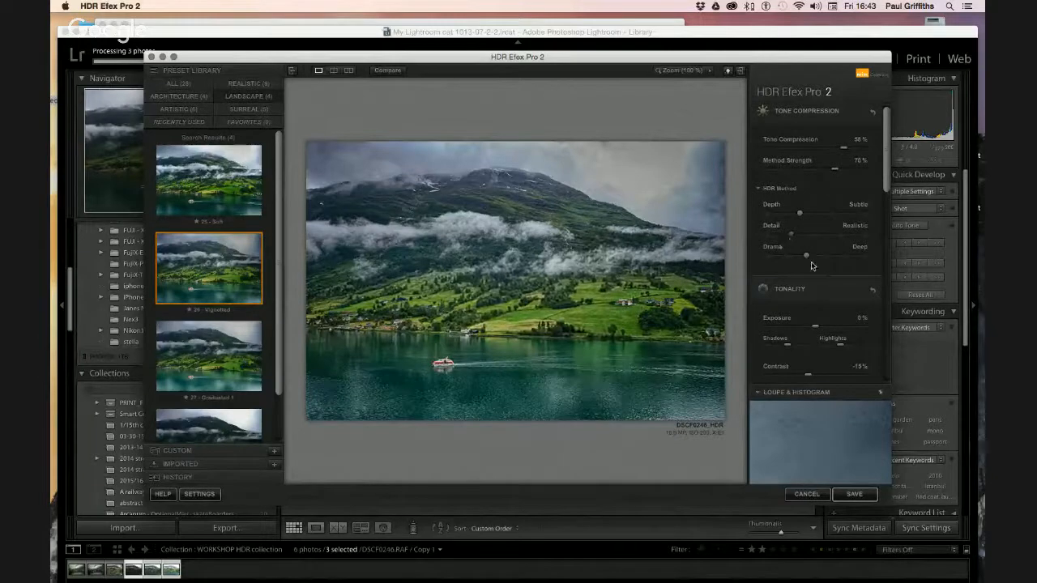
# Compare drama Flat, Natural and Dingy, settling drama on Deep
pyautogui.moveTo(807, 257); pyautogui.dragTo(861, 260)
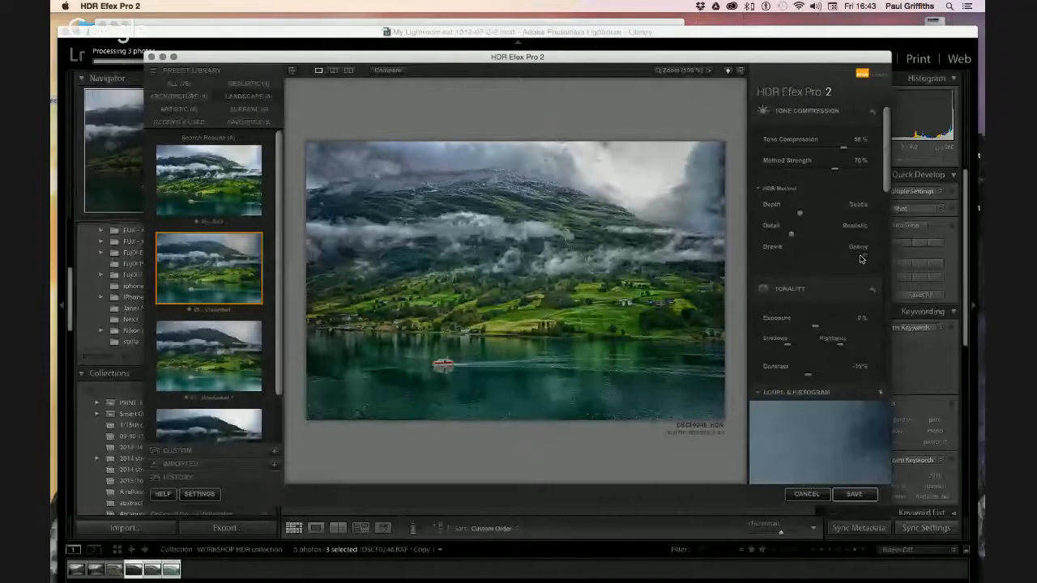
pyautogui.moveTo(861, 259); pyautogui.dragTo(793, 260)
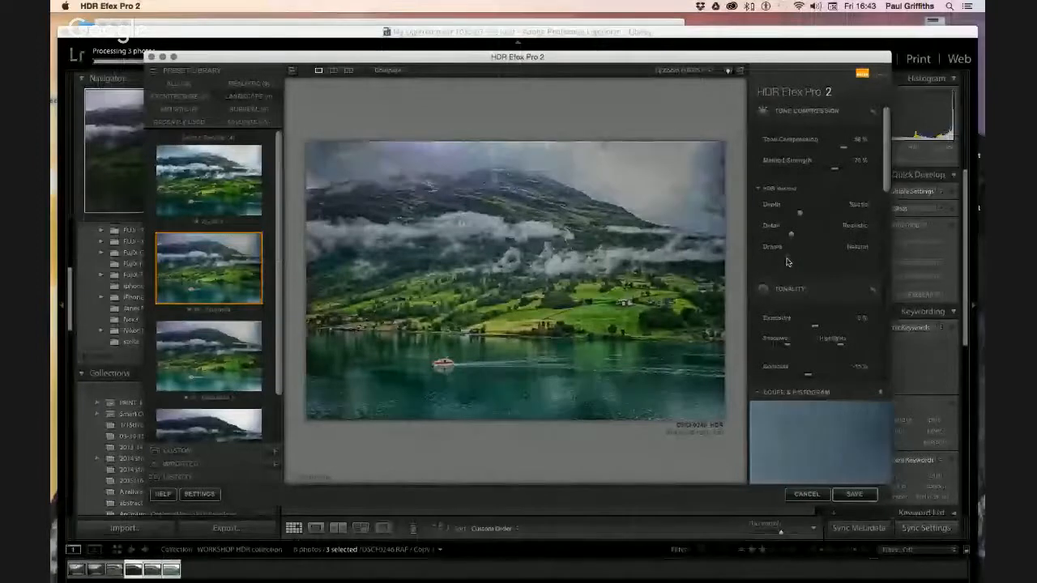
pyautogui.moveTo(793, 260); pyautogui.dragTo(838, 262)
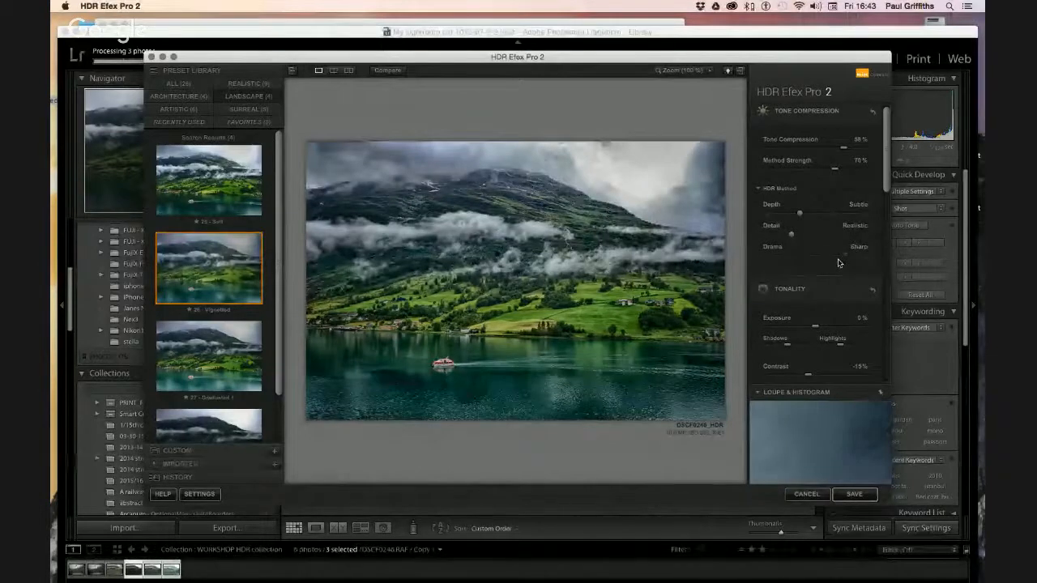
pyautogui.moveTo(834, 262); pyautogui.dragTo(828, 263)
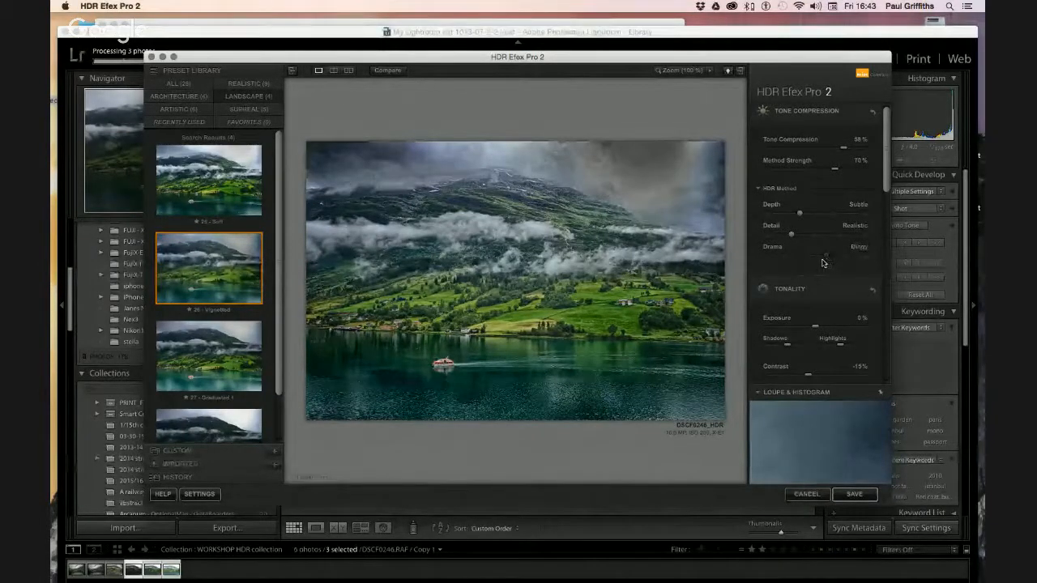
pyautogui.moveTo(820, 263); pyautogui.dragTo(814, 260)
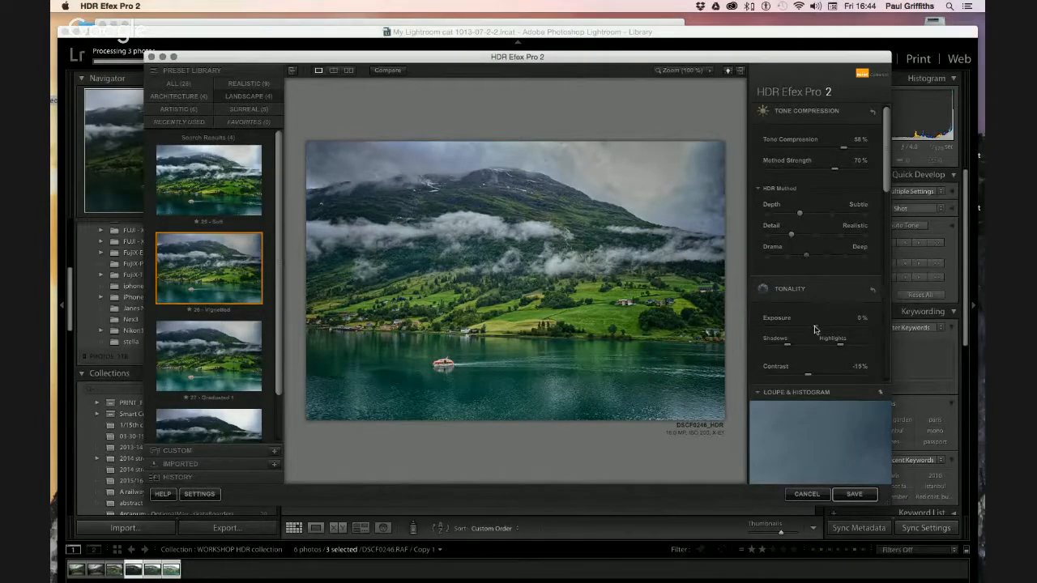
# Set Exposure to 5% and fine-tune the Shadows slider in Tonality
pyautogui.moveTo(815, 329); pyautogui.dragTo(794, 330)
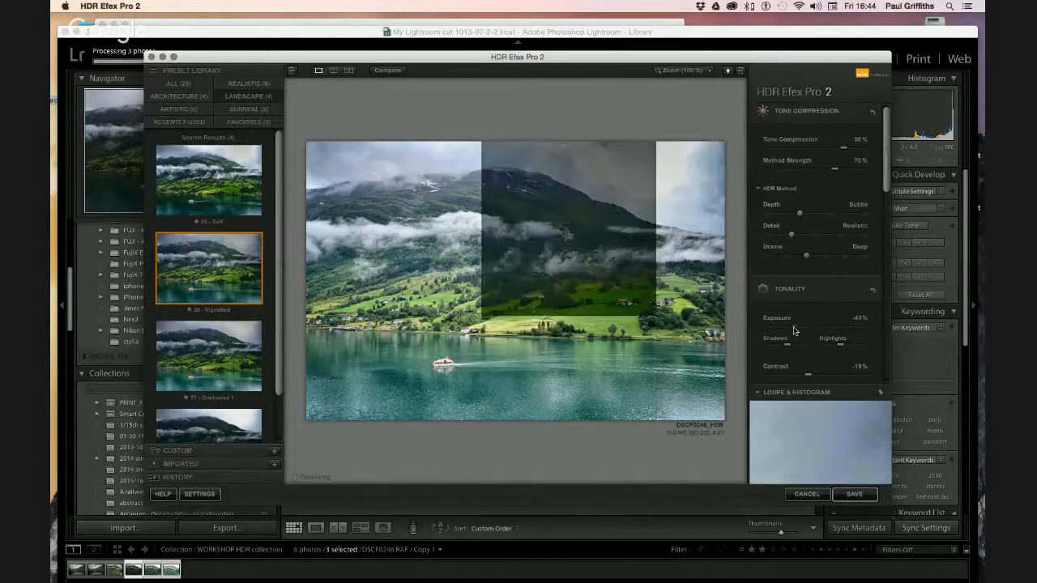
pyautogui.moveTo(794, 330); pyautogui.dragTo(815, 330)
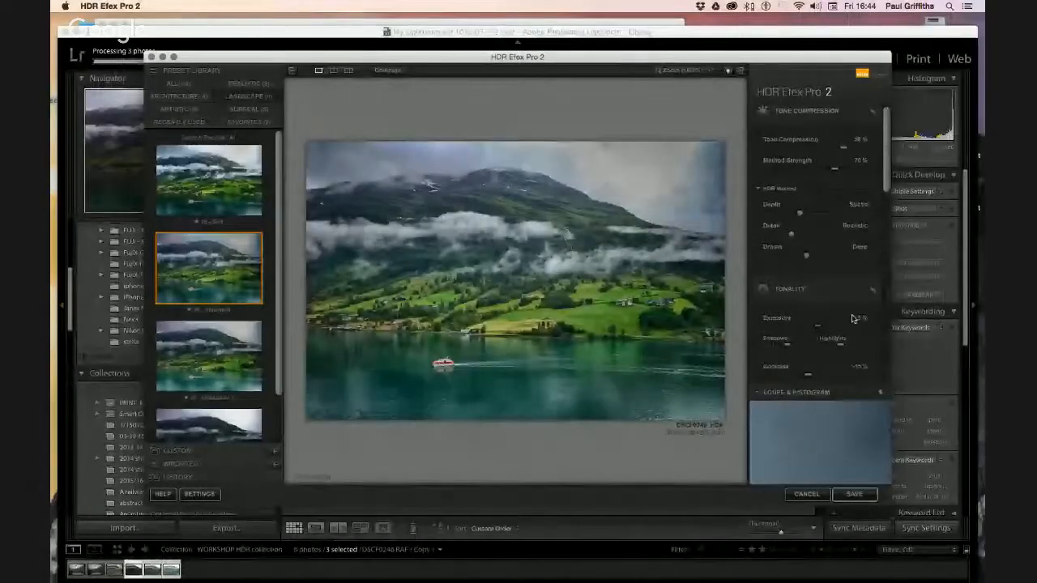
pyautogui.moveTo(786, 349); pyautogui.dragTo(776, 349)
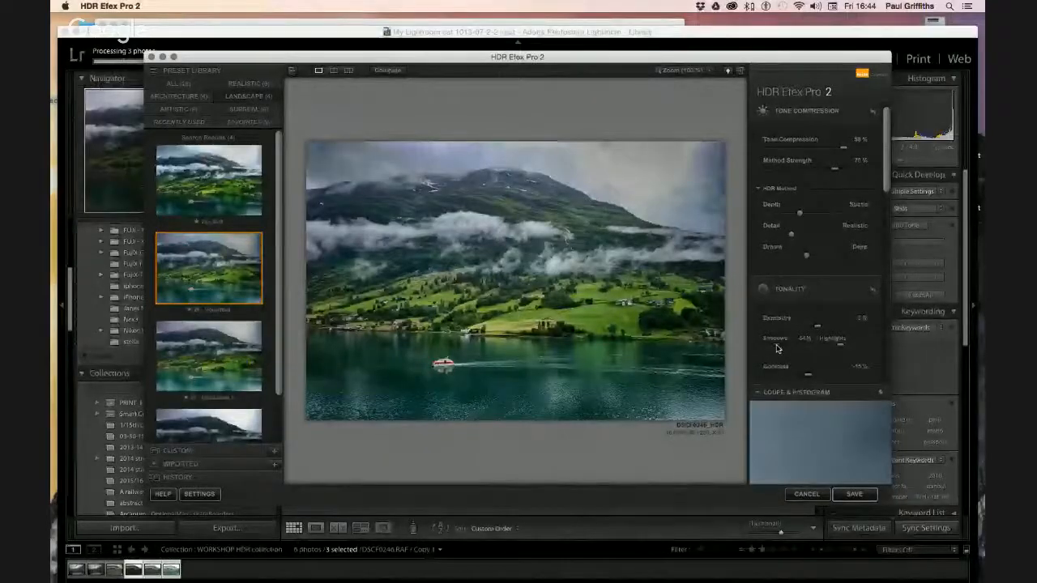
pyautogui.moveTo(776, 348); pyautogui.dragTo(817, 352)
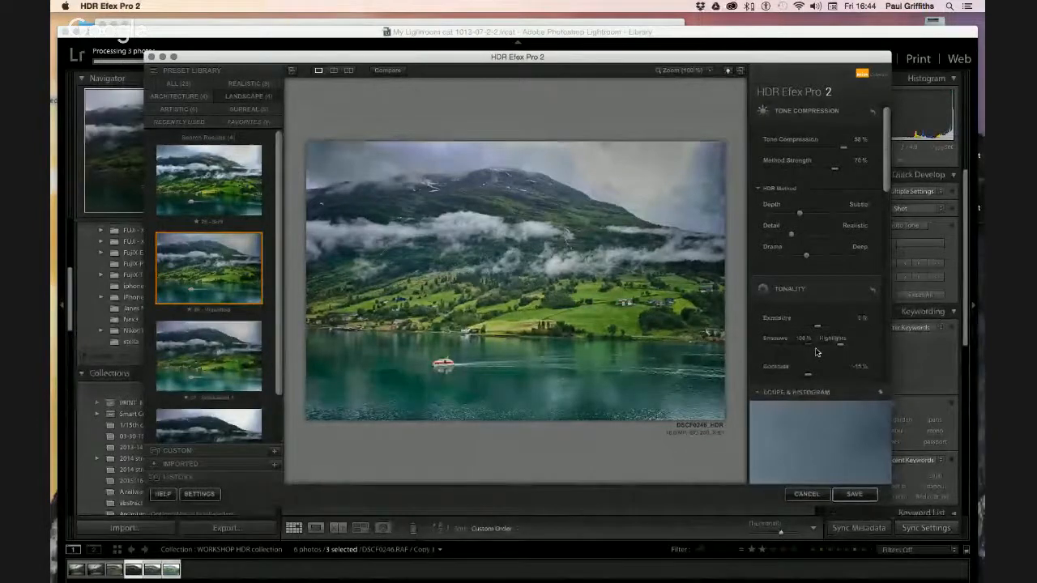
pyautogui.moveTo(783, 351); pyautogui.dragTo(780, 351)
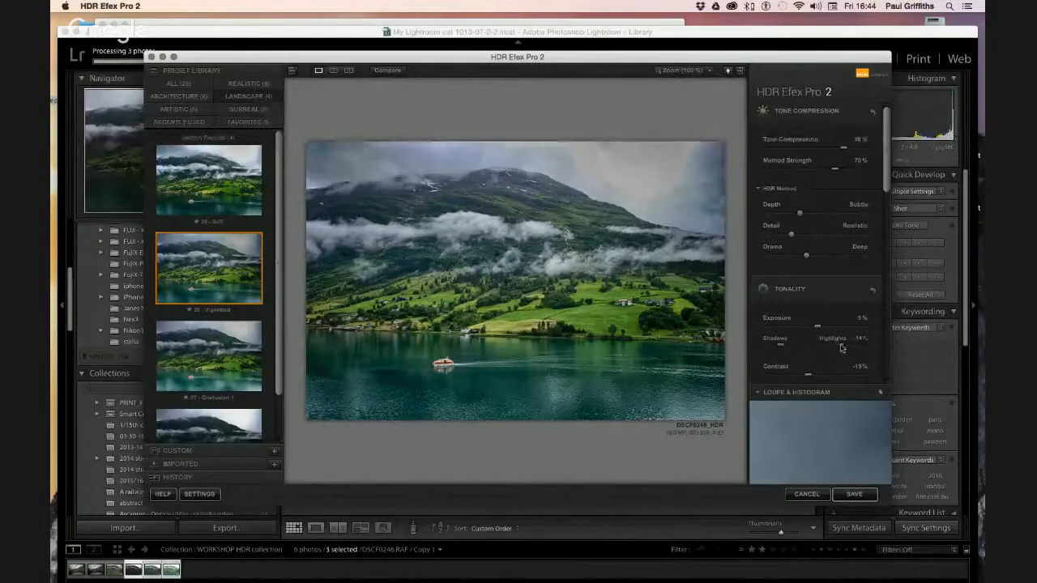
# Set Highlights to -27% and Contrast to about 1%
pyautogui.moveTo(841, 349); pyautogui.dragTo(862, 350)
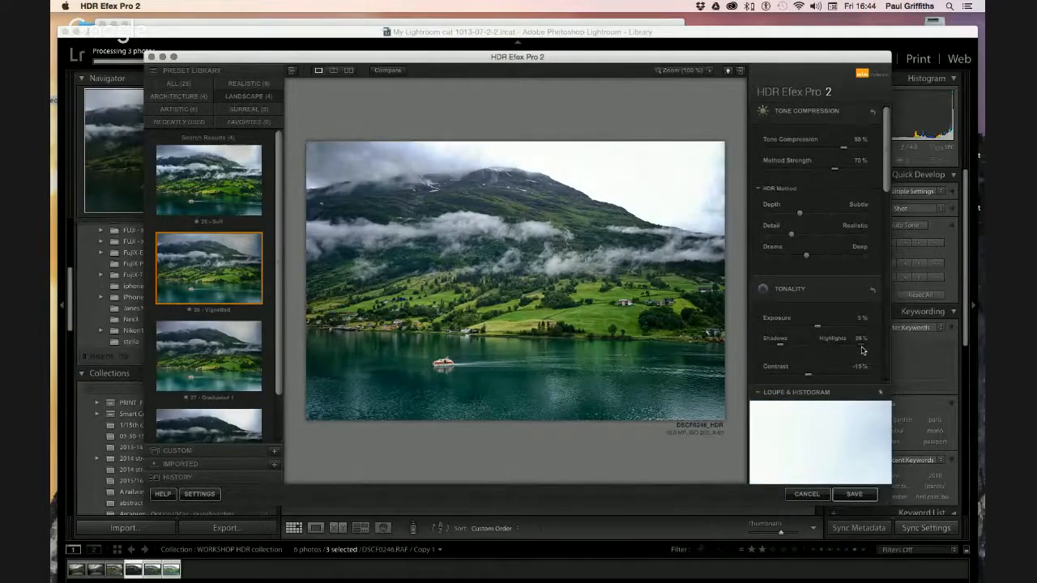
pyautogui.moveTo(862, 350); pyautogui.dragTo(830, 350)
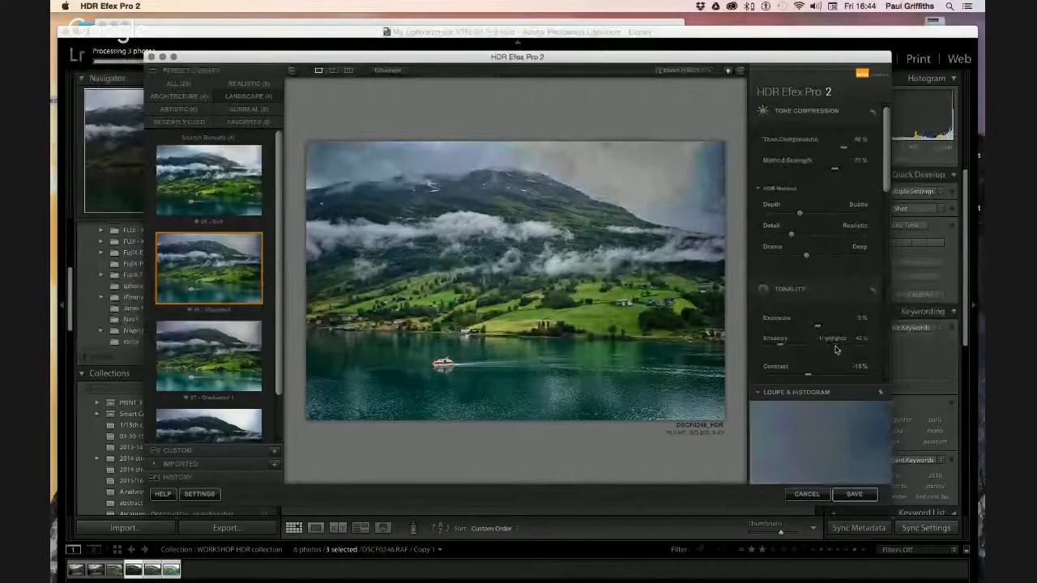
pyautogui.moveTo(836, 348); pyautogui.dragTo(840, 348)
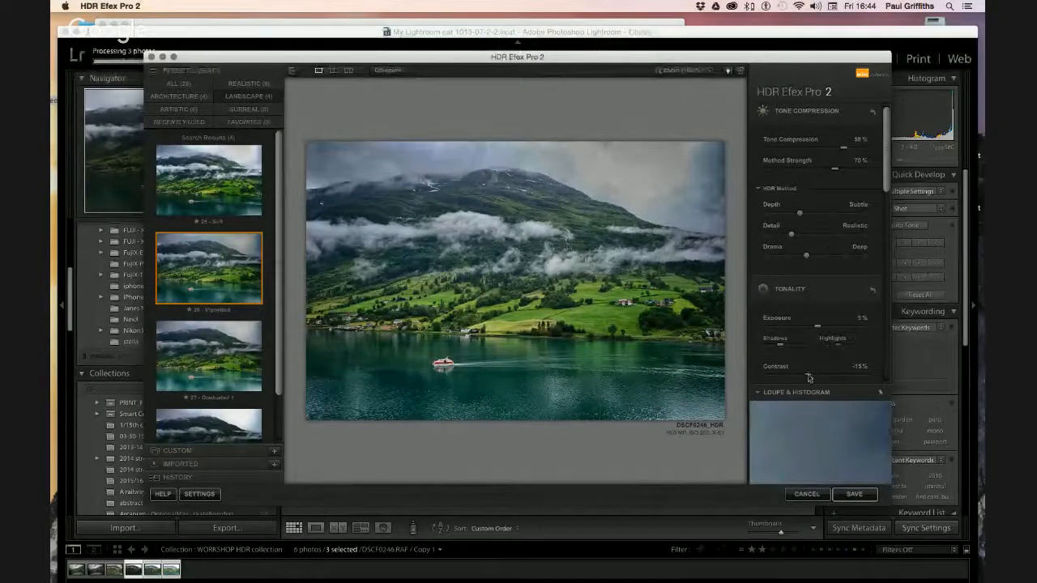
pyautogui.moveTo(809, 377); pyautogui.dragTo(832, 378)
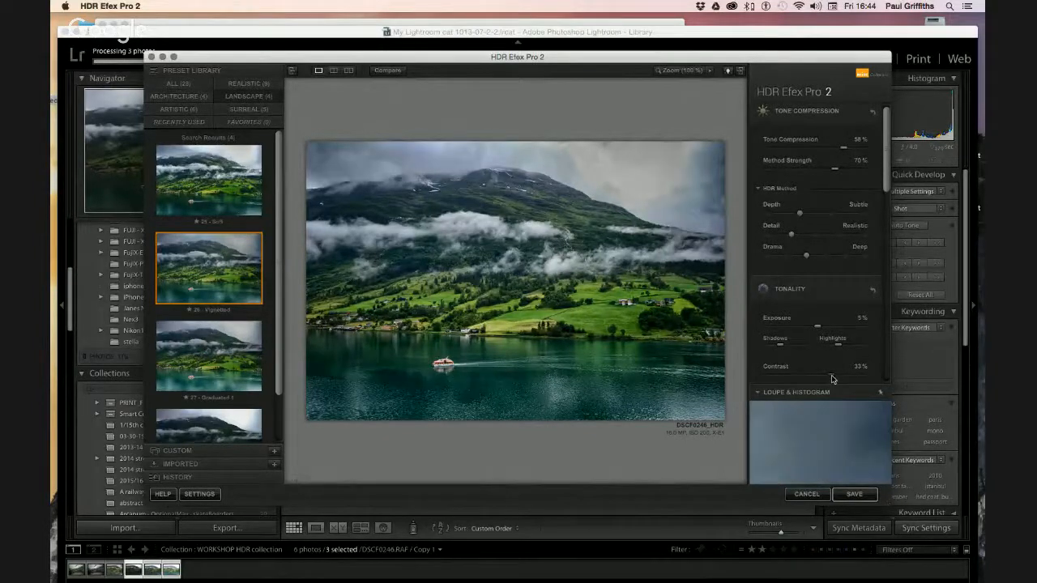
pyautogui.moveTo(829, 379)
pyautogui.mouseDown()
pyautogui.moveTo(796, 378)
pyautogui.moveTo(817, 380)
pyautogui.mouseUp()
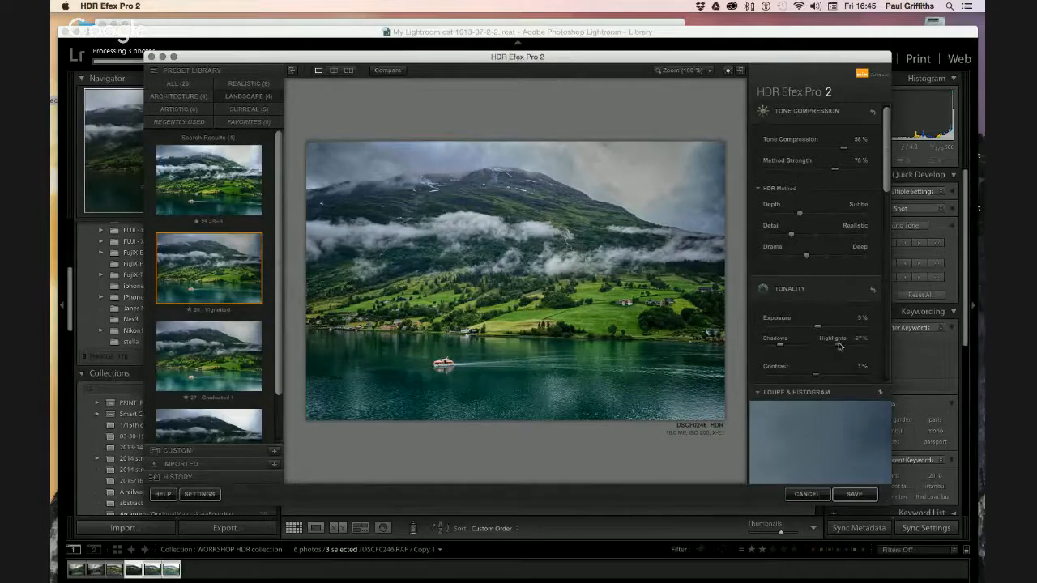
# In the Color section, settle Saturation at 10% and Temperature at 2%
pyautogui.scroll(-8, 840, 347)
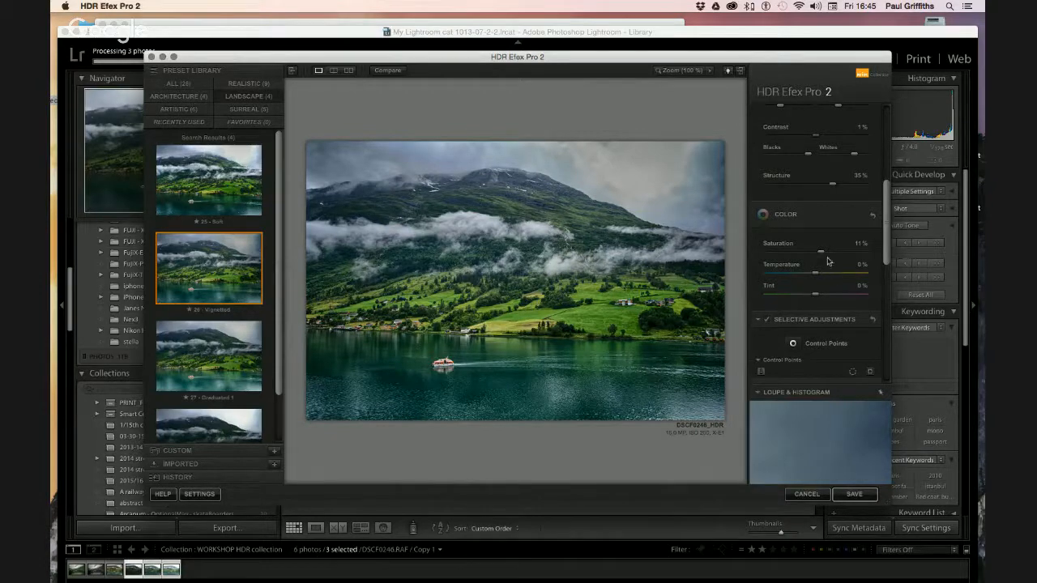
pyautogui.moveTo(820, 256); pyautogui.dragTo(772, 256)
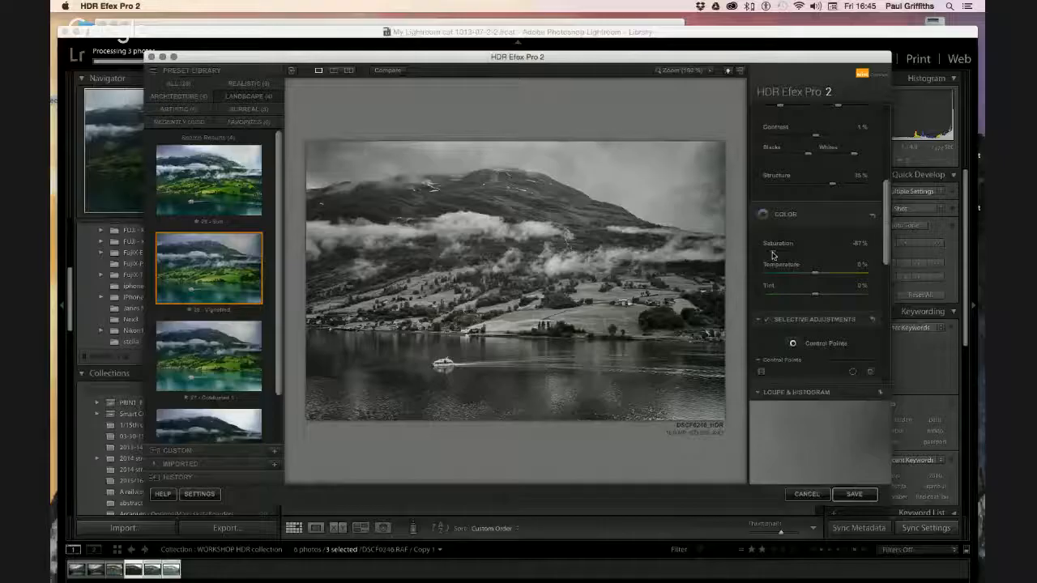
pyautogui.moveTo(811, 255); pyautogui.dragTo(815, 256)
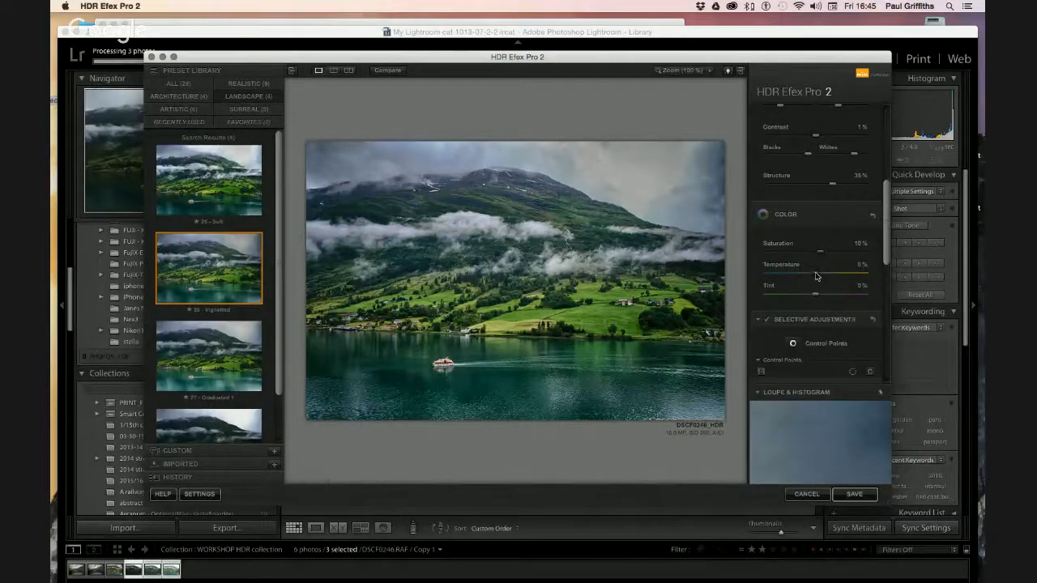
pyautogui.moveTo(814, 276); pyautogui.dragTo(852, 276)
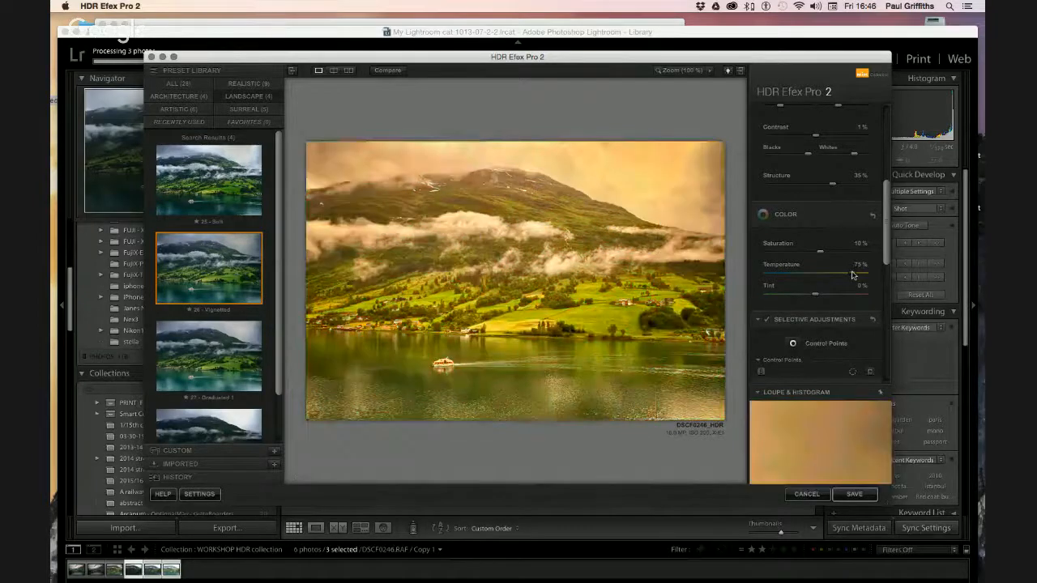
pyautogui.moveTo(852, 275); pyautogui.dragTo(822, 276)
pyautogui.moveTo(822, 276); pyautogui.dragTo(816, 277)
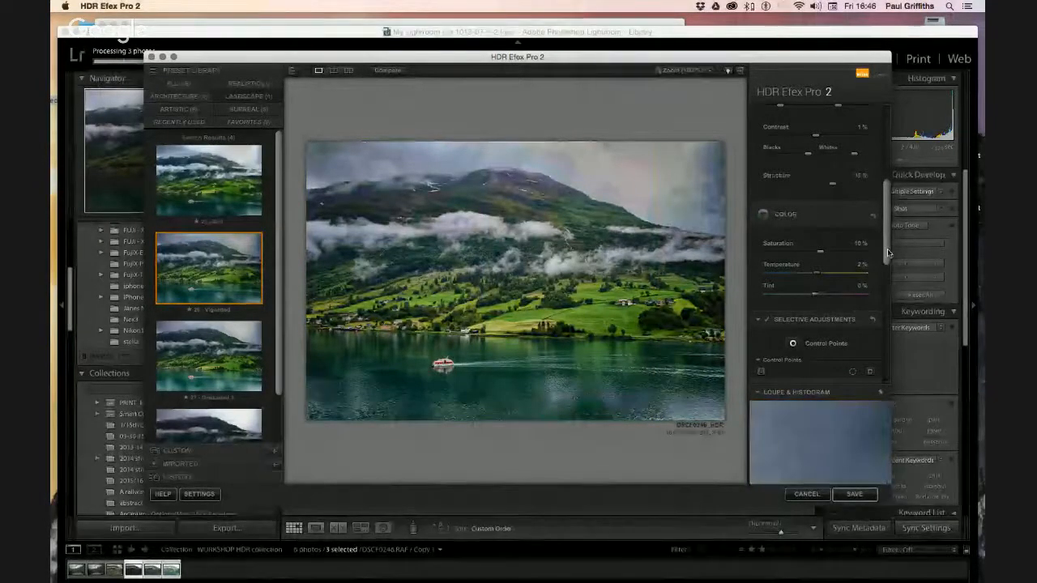
# Return the Tint slider to 0% to remove the colour cast
pyautogui.moveTo(886, 254); pyautogui.dragTo(887, 274)
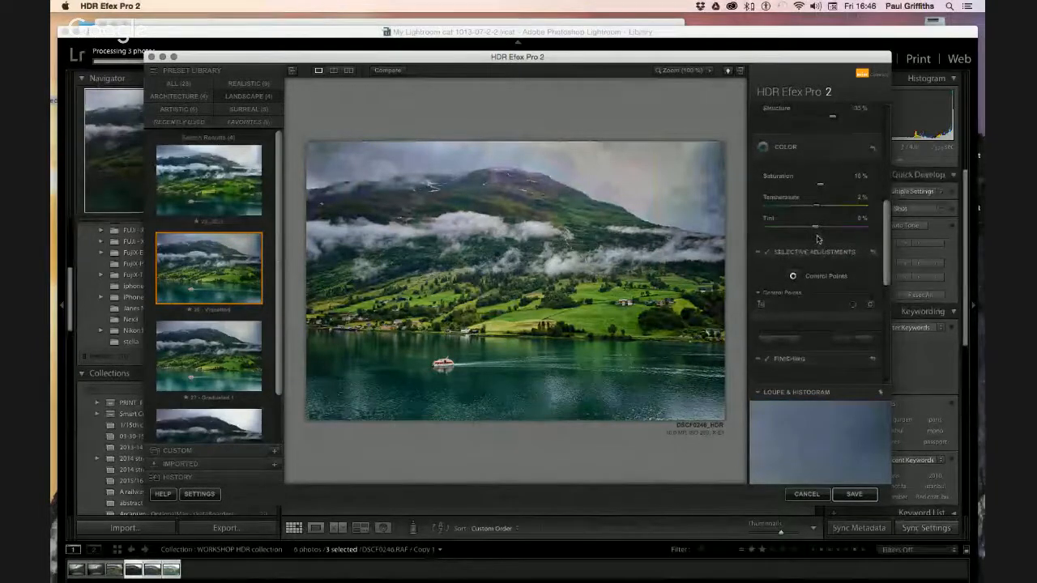
pyautogui.moveTo(816, 229); pyautogui.dragTo(858, 233)
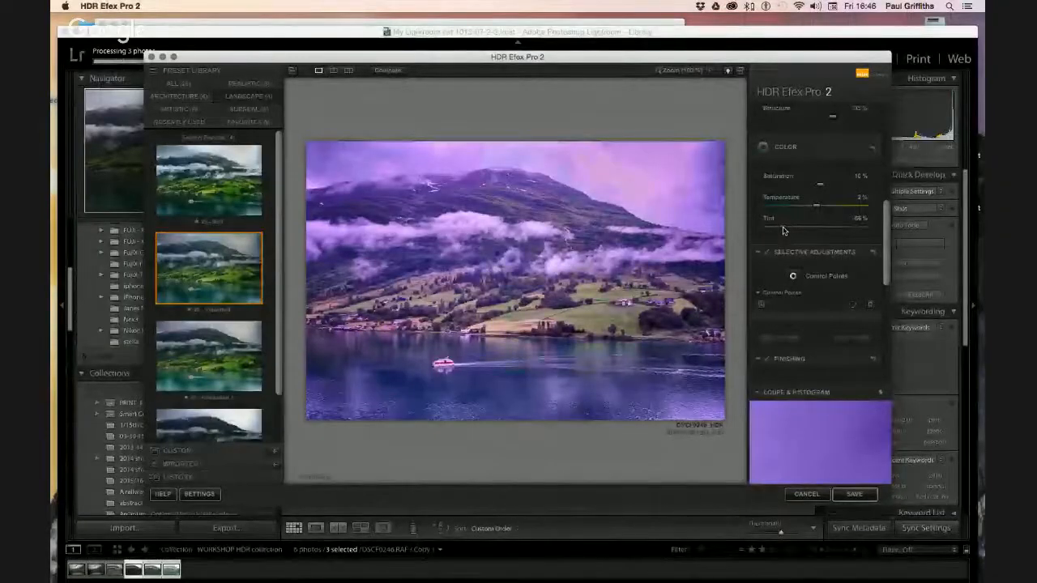
pyautogui.click(783, 231)
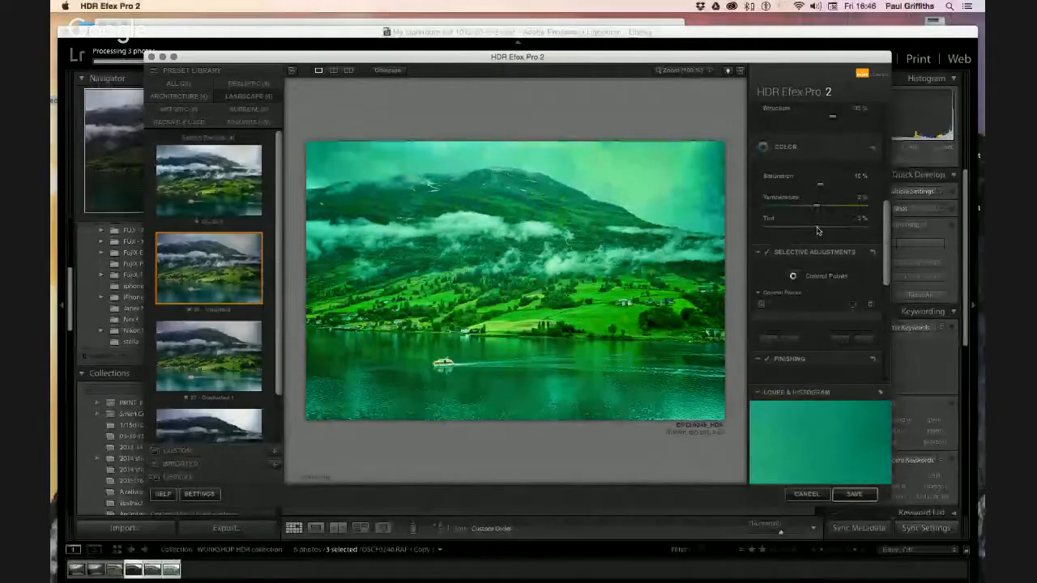
pyautogui.click(817, 231)
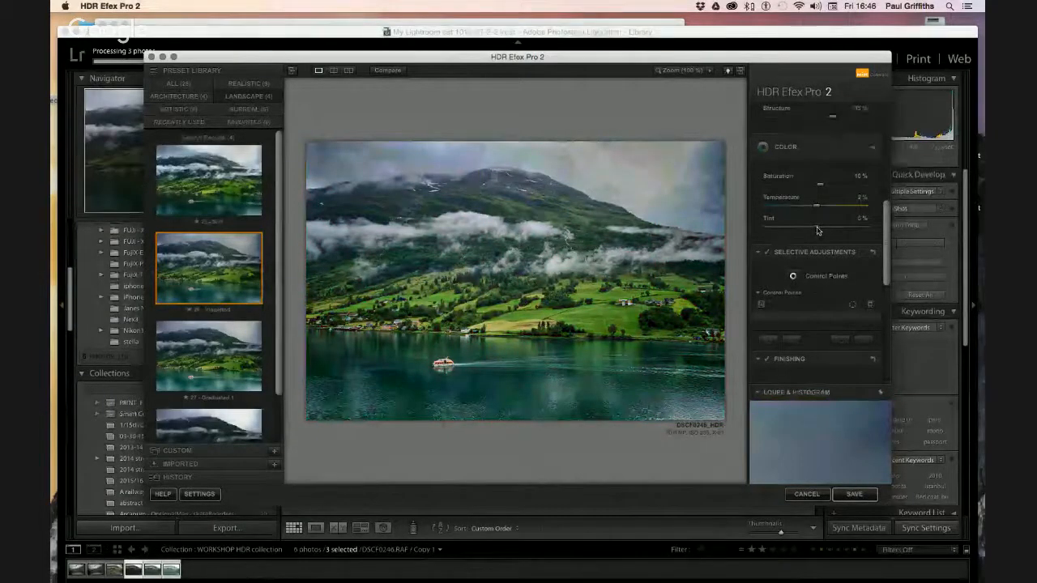
# Drop Control Point 1 on the upper-right sky and enlarge its size to 44%
pyautogui.moveTo(886, 248); pyautogui.dragTo(887, 273)
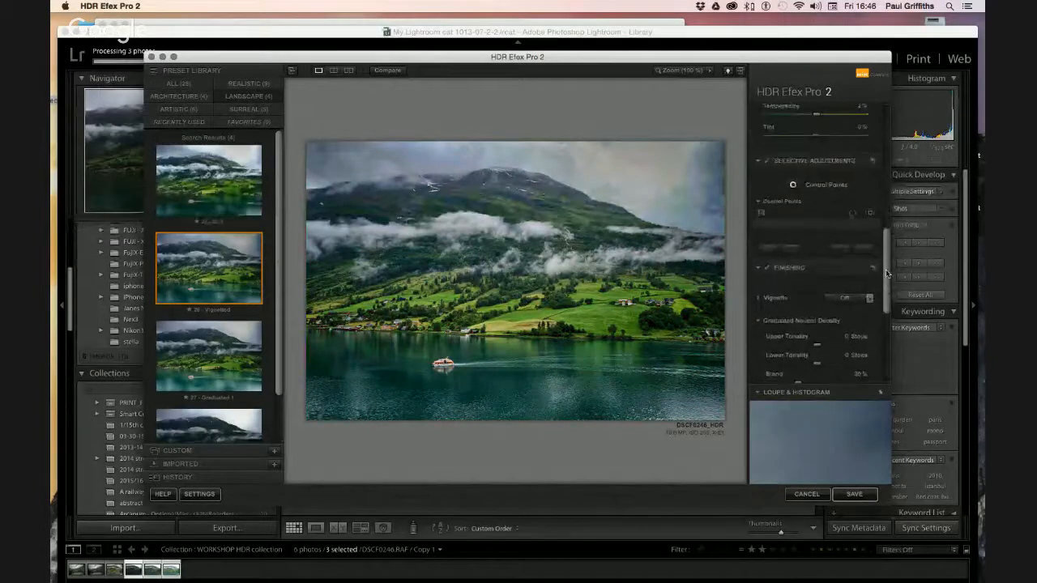
pyautogui.click(793, 186)
pyautogui.click(610, 165)
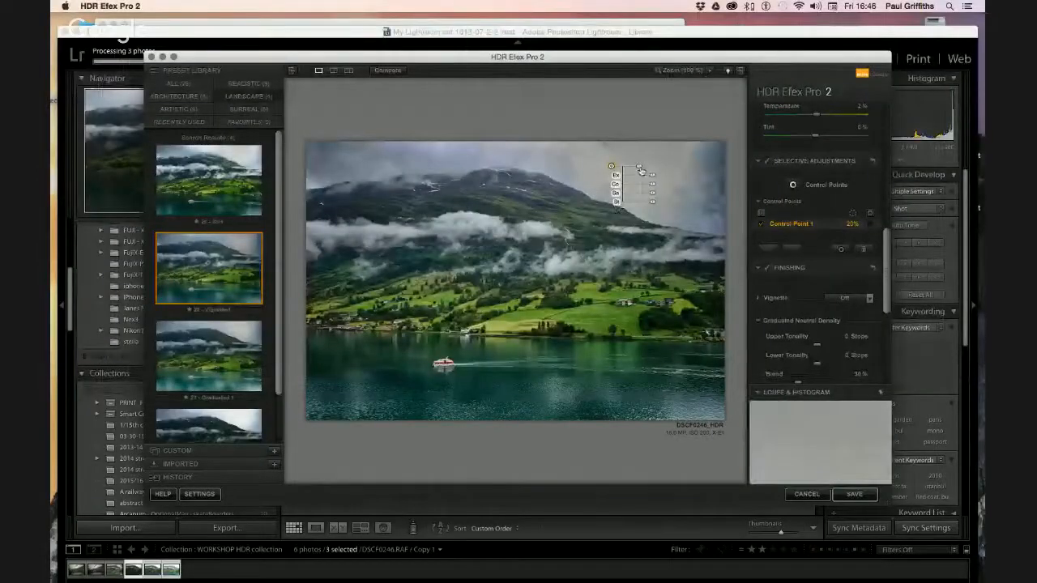
pyautogui.moveTo(640, 167)
pyautogui.mouseDown()
pyautogui.moveTo(648, 170)
pyautogui.moveTo(631, 168)
pyautogui.moveTo(650, 167)
pyautogui.mouseUp()
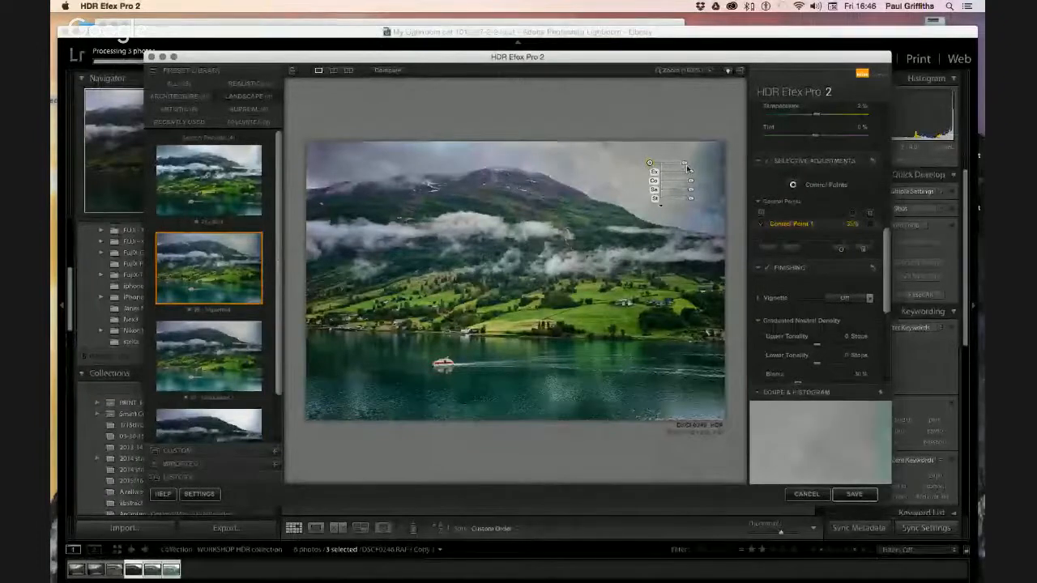
pyautogui.moveTo(685, 166)
pyautogui.mouseDown()
pyautogui.moveTo(700, 175)
pyautogui.moveTo(677, 175)
pyautogui.moveTo(698, 175)
pyautogui.mouseUp()
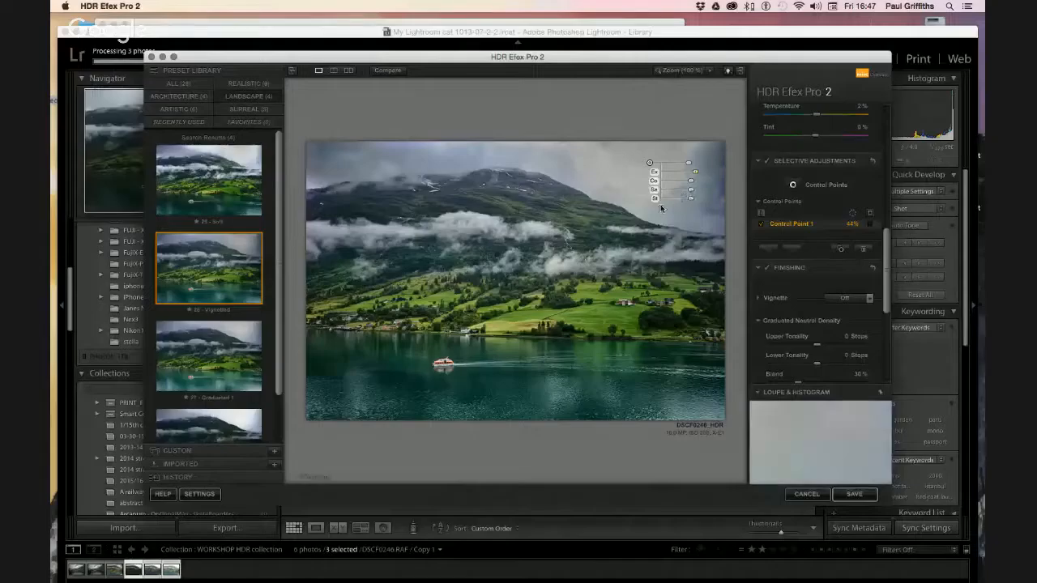
# Expand Control Point 1's sliders, warm its Temperature to about 16%, and resize it
pyautogui.click(661, 209)
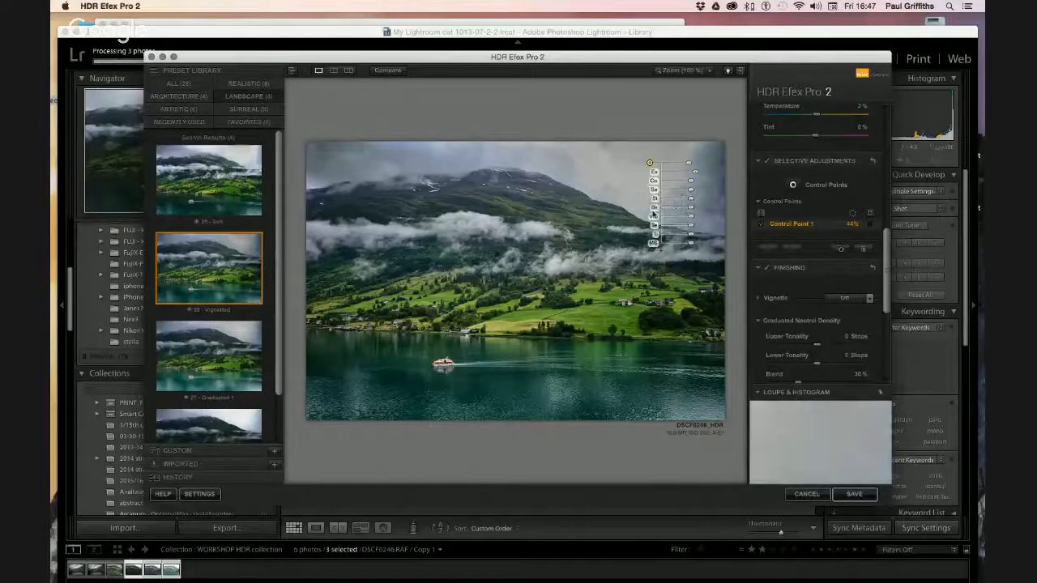
pyautogui.moveTo(690, 209)
pyautogui.mouseDown()
pyautogui.moveTo(706, 221)
pyautogui.moveTo(695, 220)
pyautogui.mouseUp()
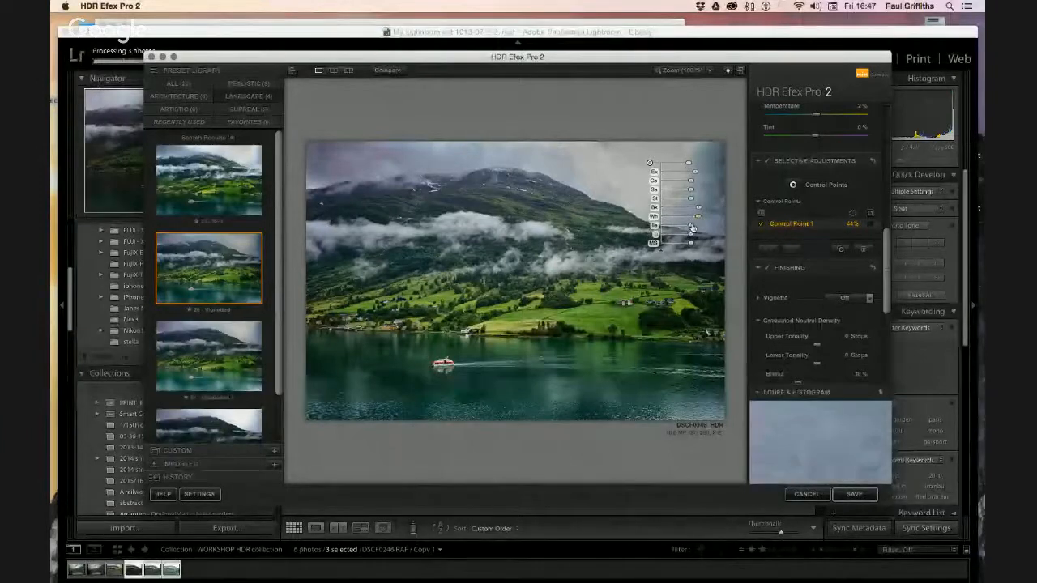
pyautogui.moveTo(690, 224); pyautogui.dragTo(697, 230)
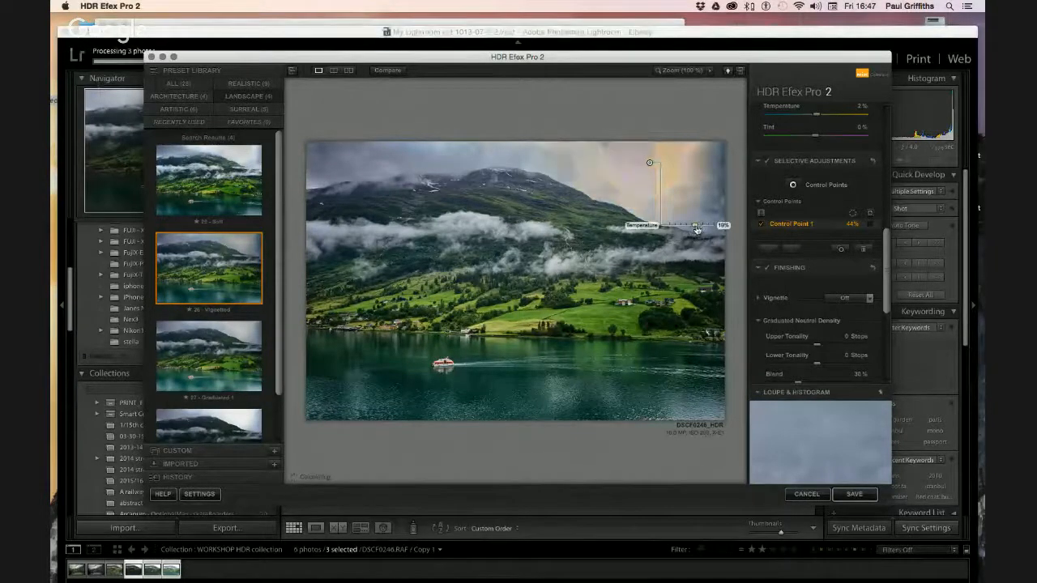
pyautogui.moveTo(697, 230); pyautogui.dragTo(698, 233)
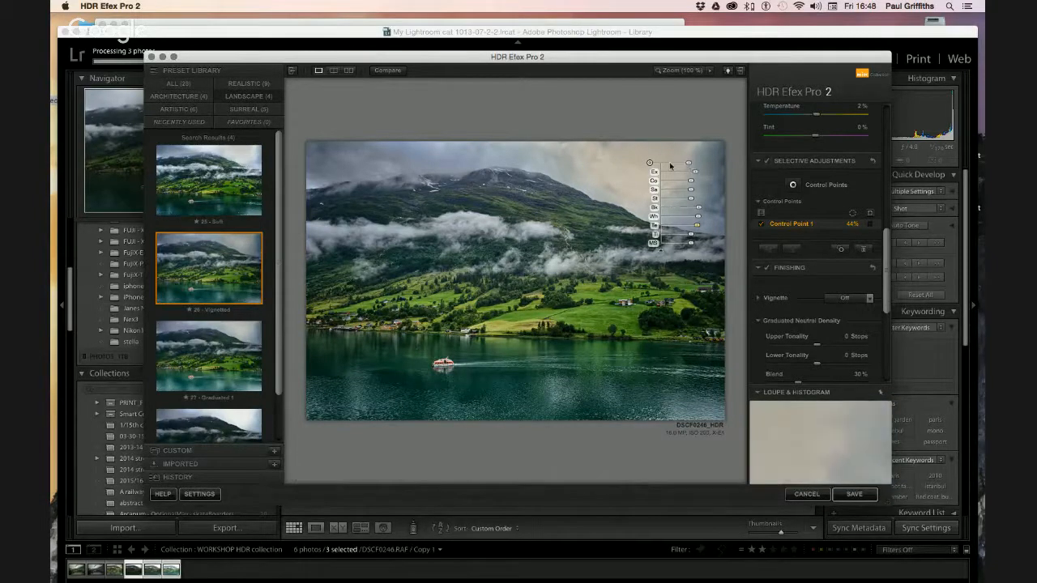
pyautogui.moveTo(689, 163); pyautogui.dragTo(689, 165)
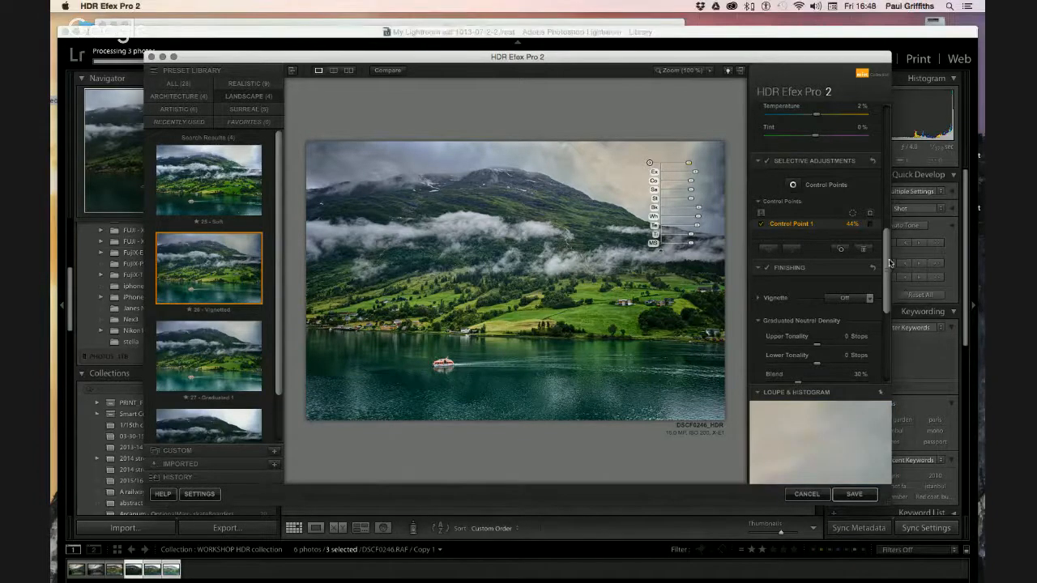
# Preview the White Frame 2 vignette, then apply the Lens 3 vignette instead
pyautogui.click(759, 299)
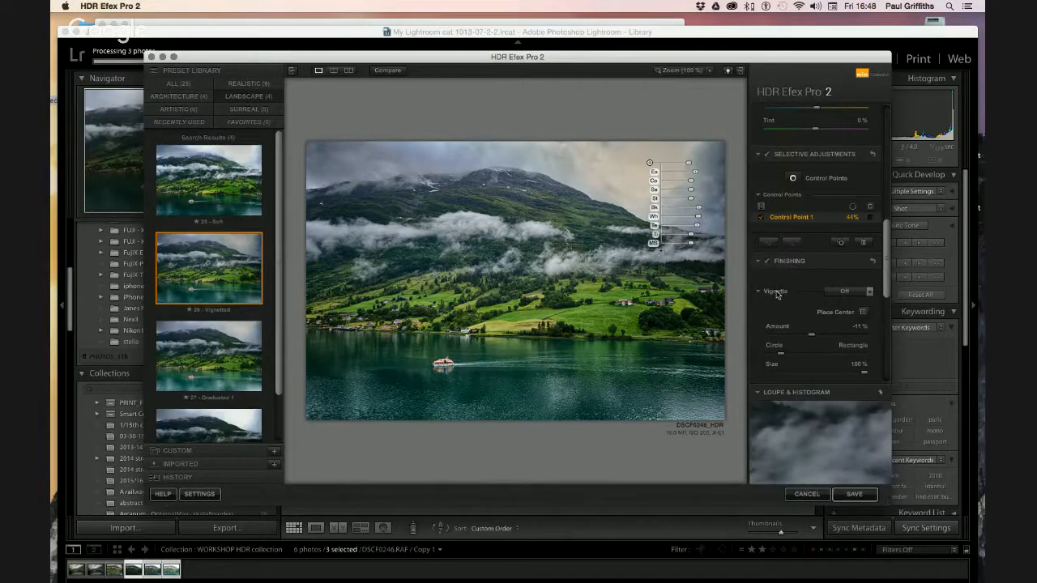
pyautogui.click(871, 291)
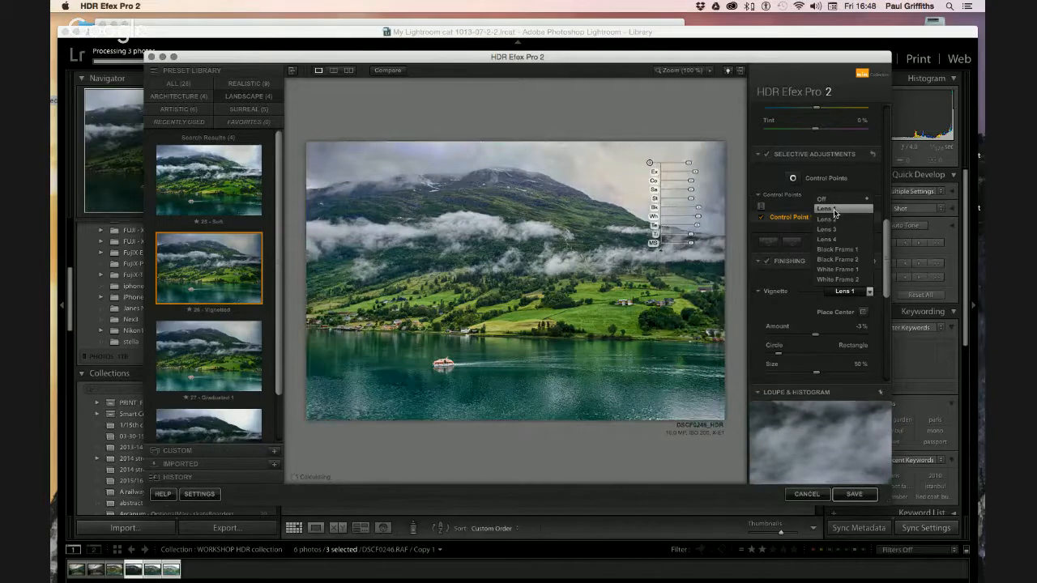
pyautogui.click(888, 229)
pyautogui.scroll(1, 888, 229)
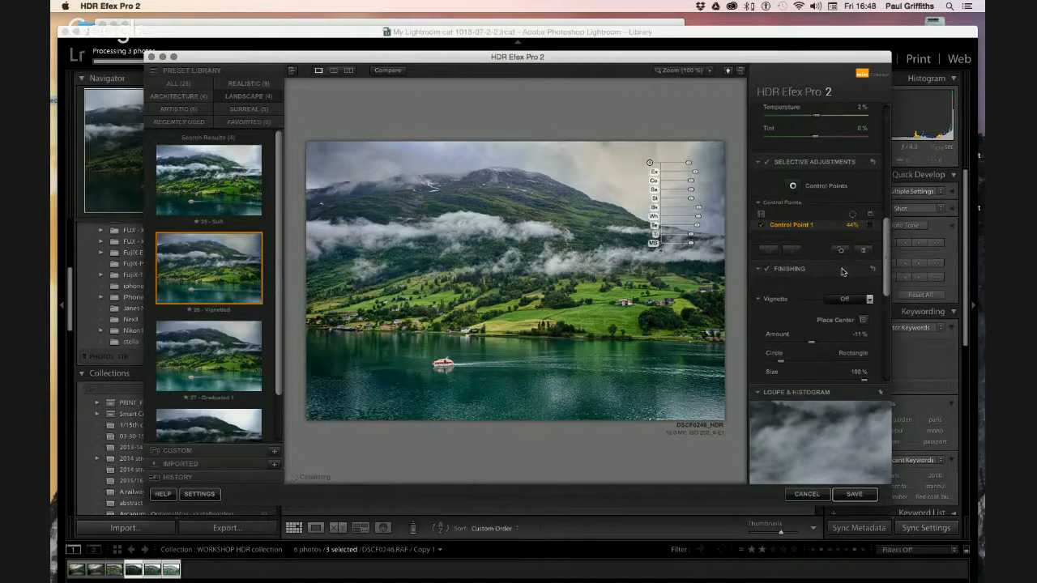
pyautogui.click(771, 300)
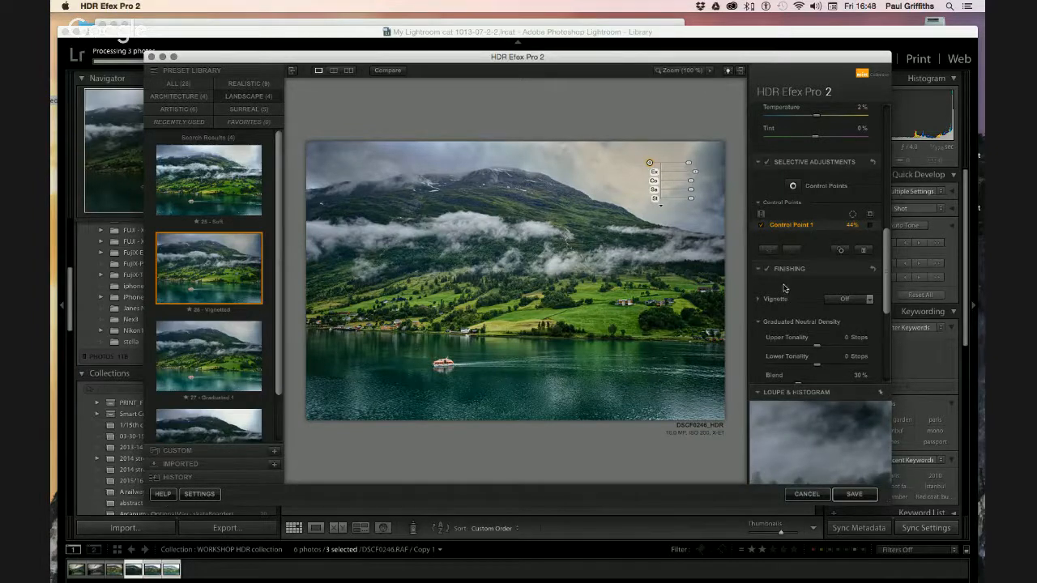
pyautogui.click(870, 302)
pyautogui.click(836, 287)
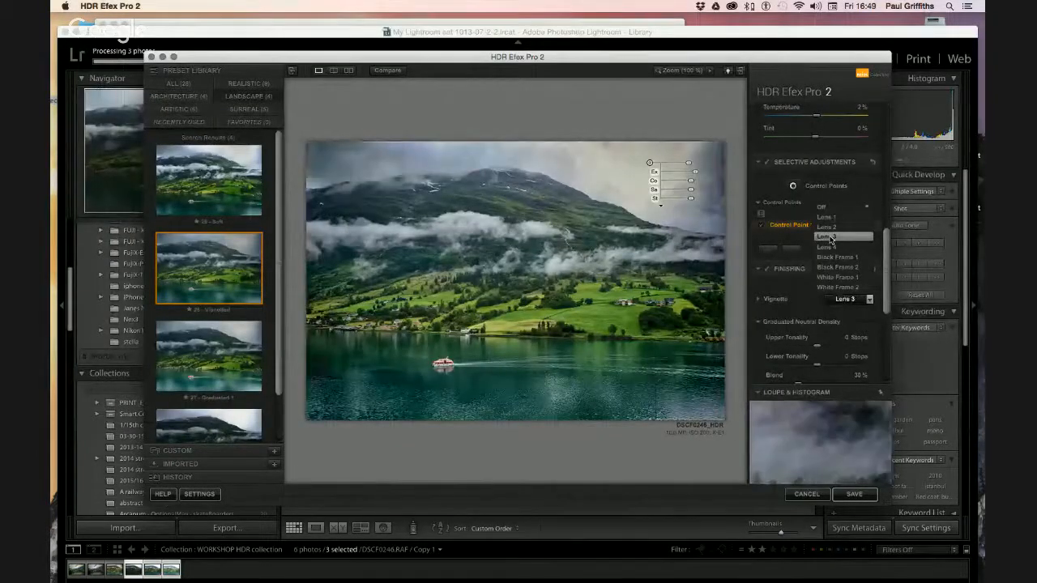
pyautogui.click(830, 238)
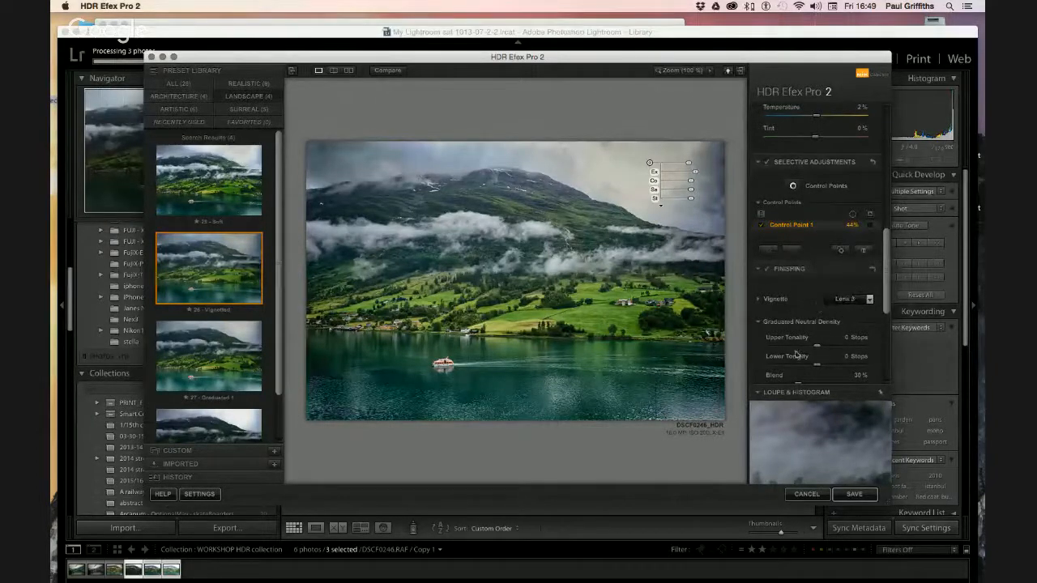
pyautogui.scroll(-5, 815, 330)
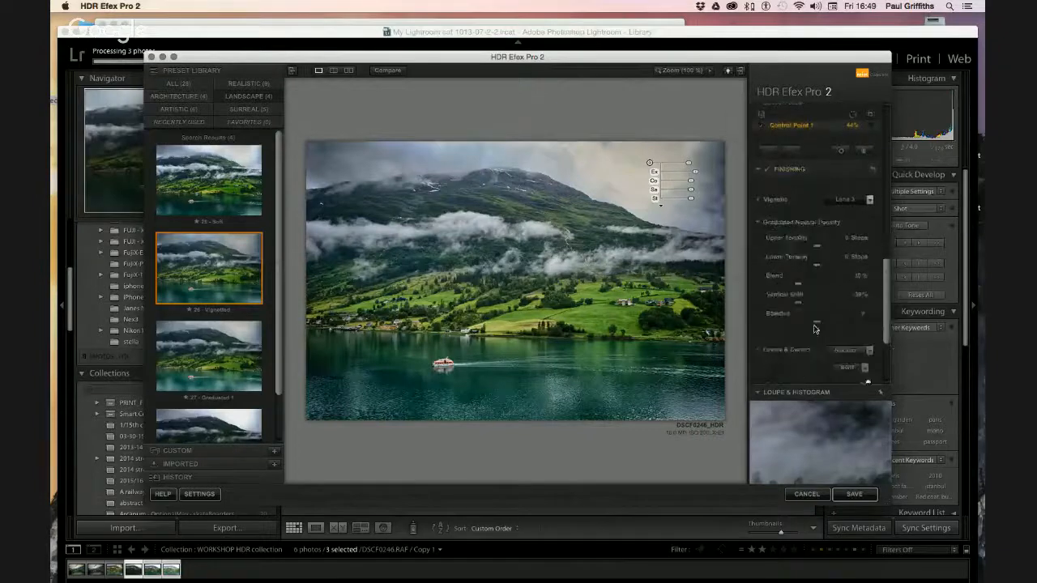
pyautogui.scroll(-3, 815, 328)
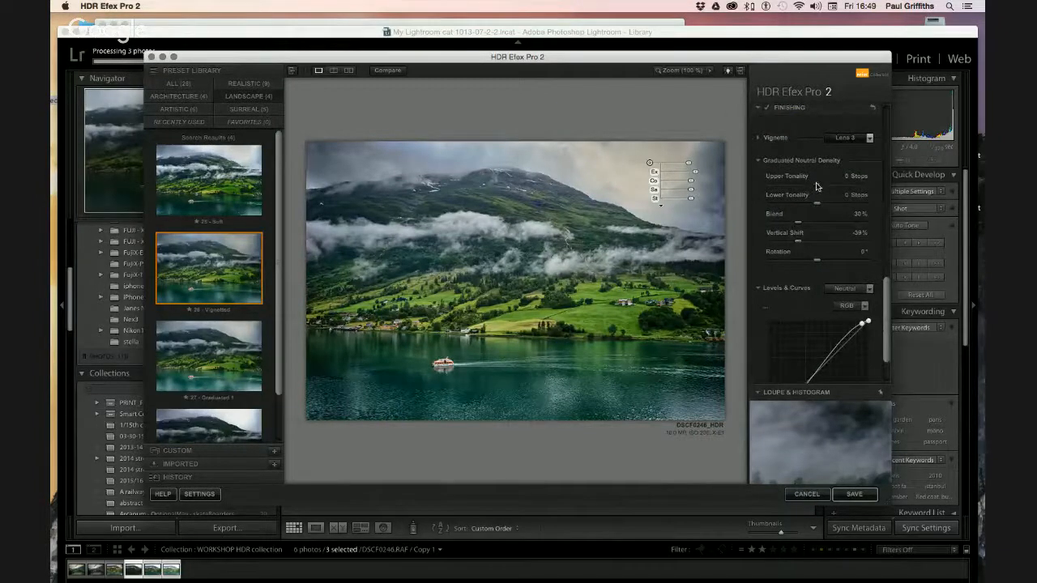
pyautogui.moveTo(817, 188); pyautogui.dragTo(795, 186)
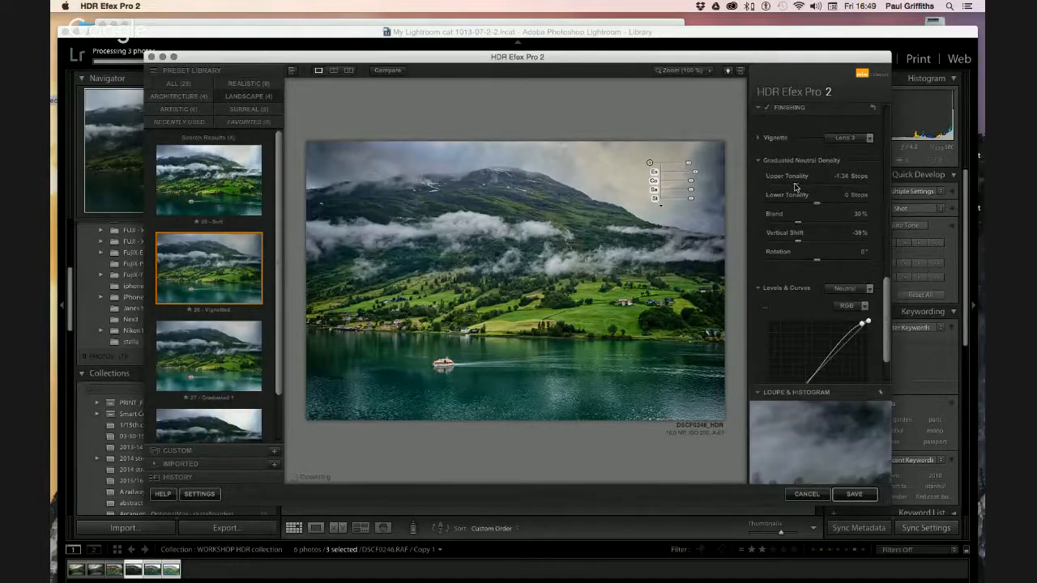
pyautogui.moveTo(794, 187); pyautogui.dragTo(840, 189)
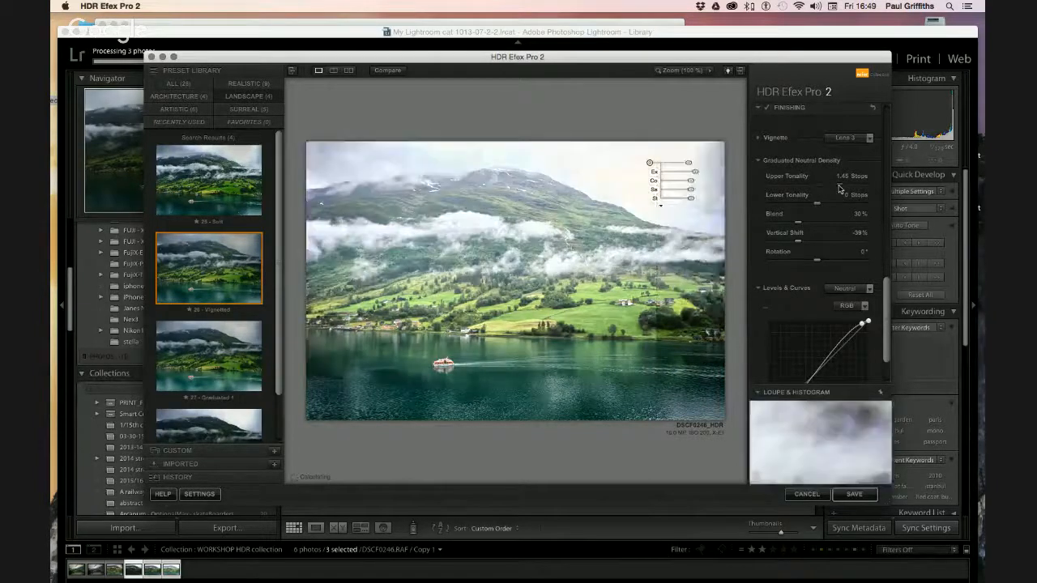
pyautogui.moveTo(839, 189); pyautogui.dragTo(818, 189)
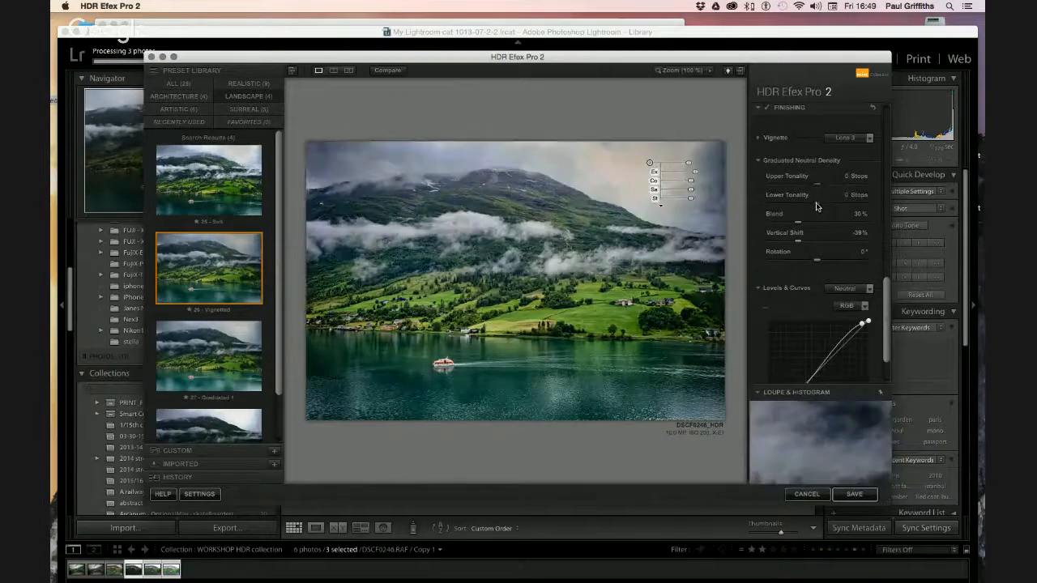
pyautogui.moveTo(817, 206); pyautogui.dragTo(836, 208)
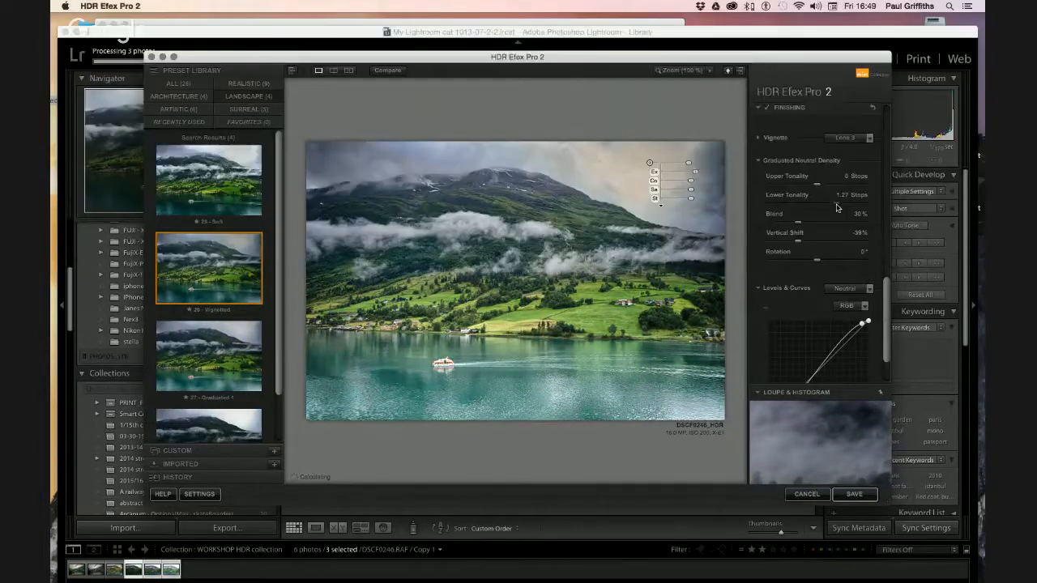
pyautogui.moveTo(837, 209); pyautogui.dragTo(812, 208)
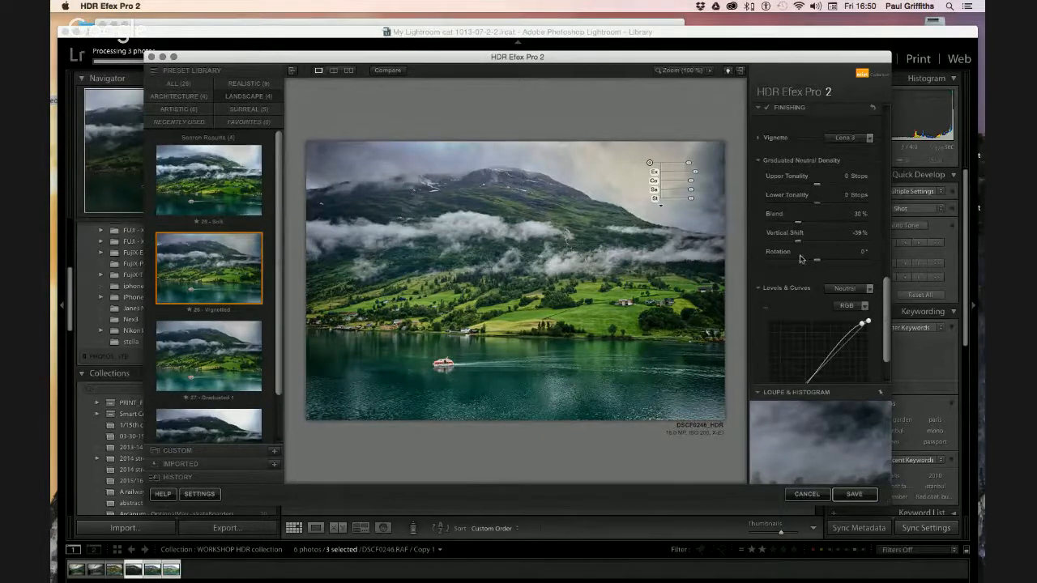
# Scroll down through the HDR Efex Pro 2 settings panel
pyautogui.scroll(-1, 825, 274)
pyautogui.scroll(-5, 824, 274)
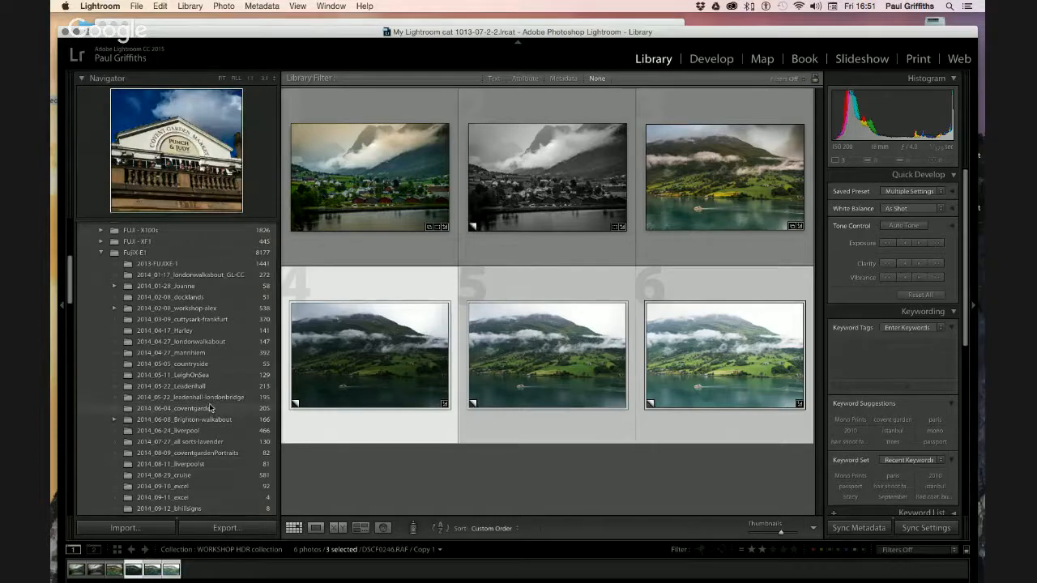
# Scroll the Folders panel up and deselect the three selected photos in the grid
pyautogui.scroll(4, 209, 408)
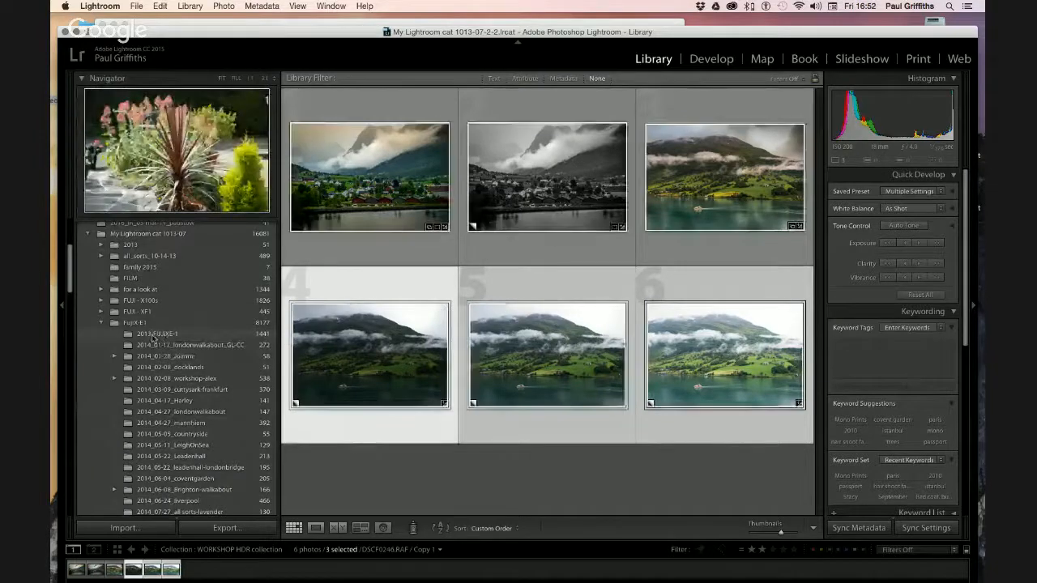
pyautogui.click(425, 489)
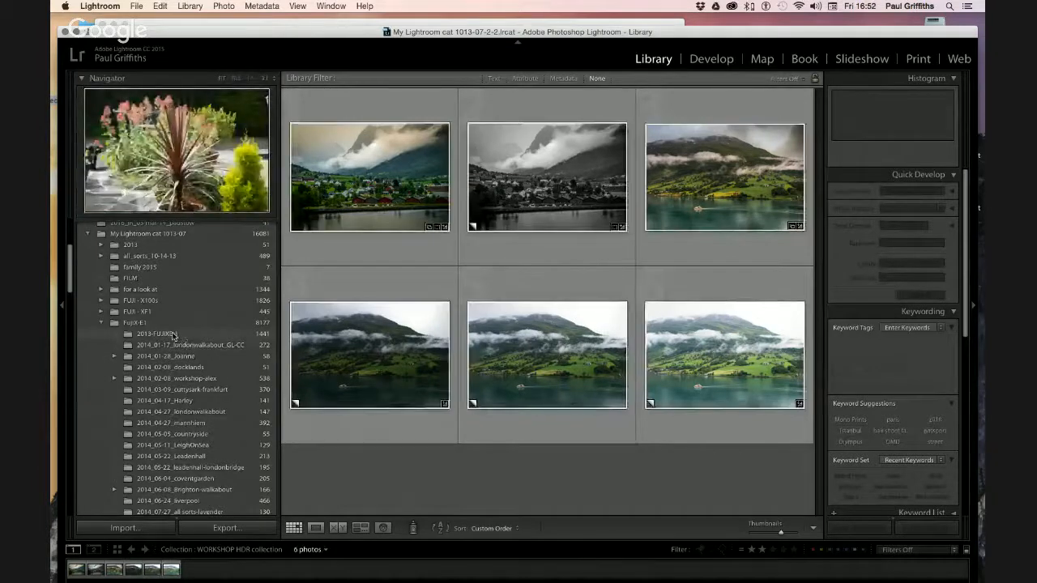
# Open the 2013-FUJIXE-1 folder and scroll through its 1441 photos
pyautogui.click(173, 334)
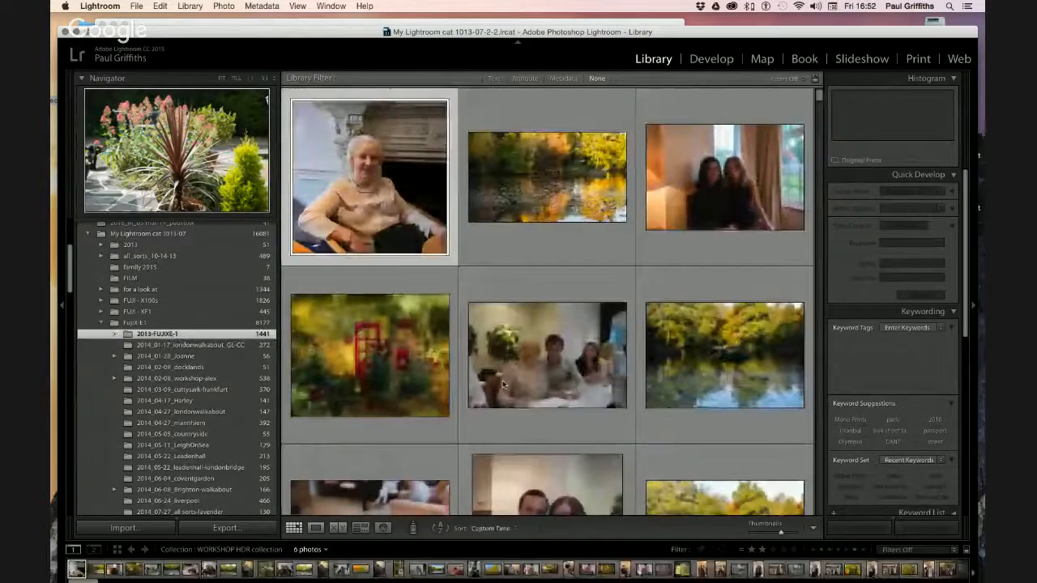
pyautogui.scroll(-10, 555, 389)
pyautogui.scroll(-8, 554, 390)
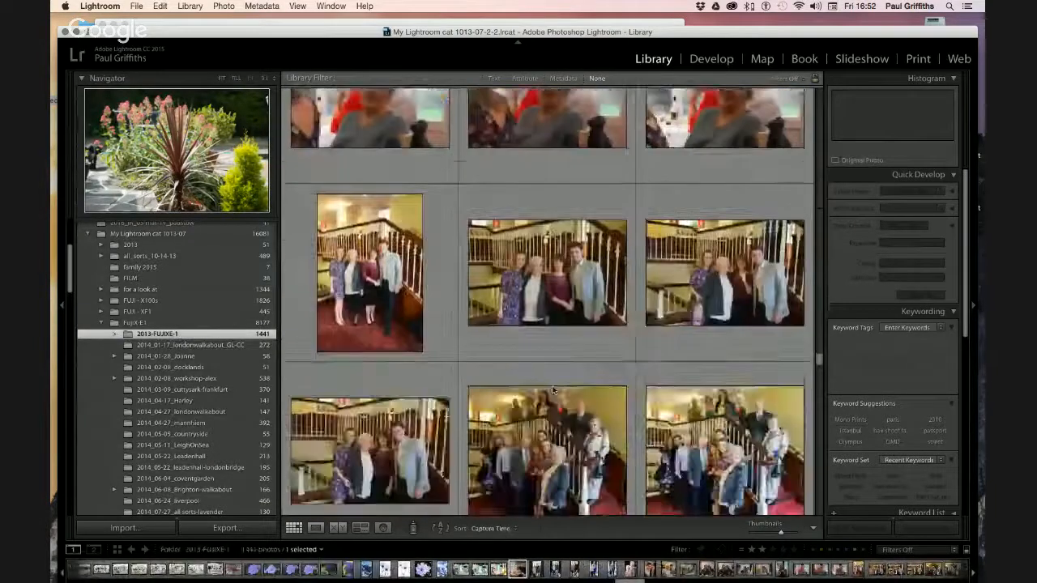
pyautogui.scroll(-12, 555, 390)
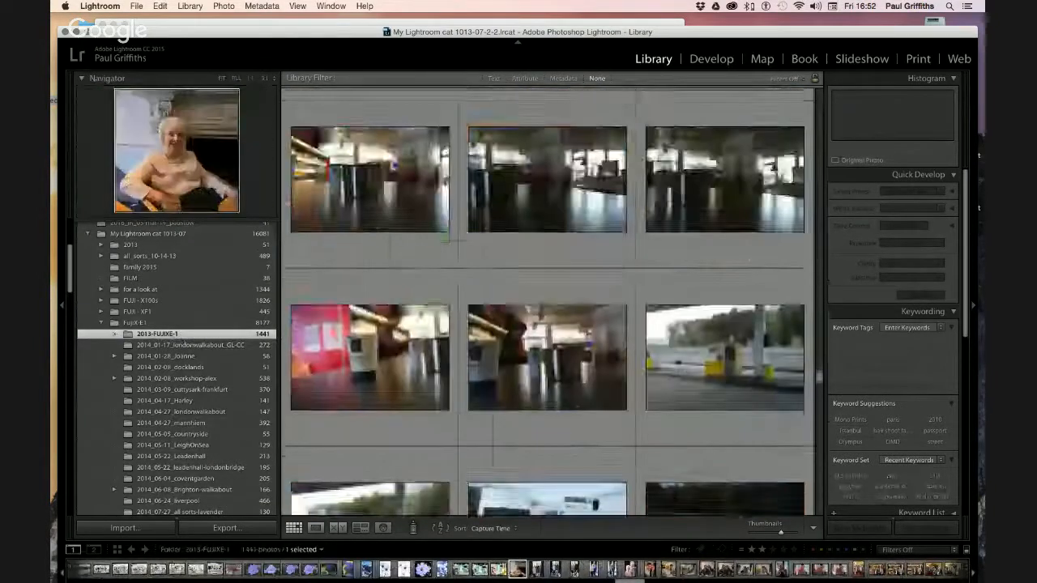
pyautogui.scroll(-12, 554, 390)
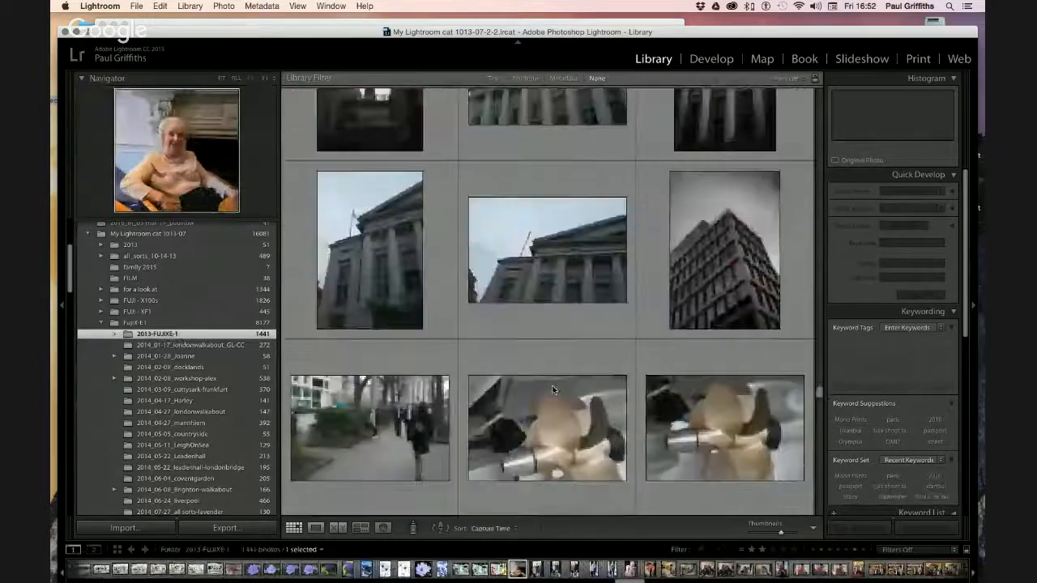
pyautogui.scroll(-10, 554, 390)
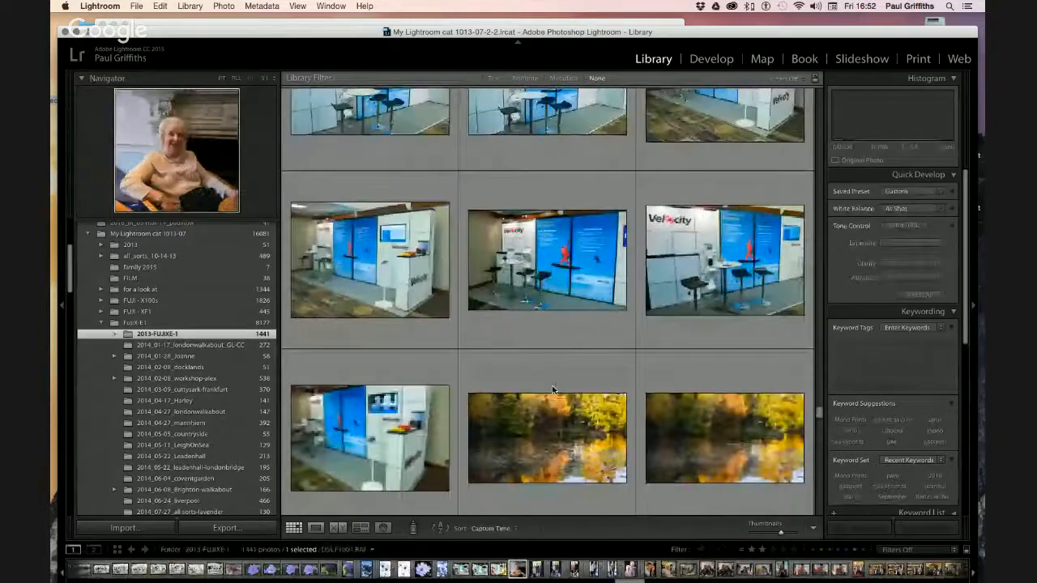
pyautogui.scroll(-3, 553, 390)
pyautogui.scroll(-20, 552, 390)
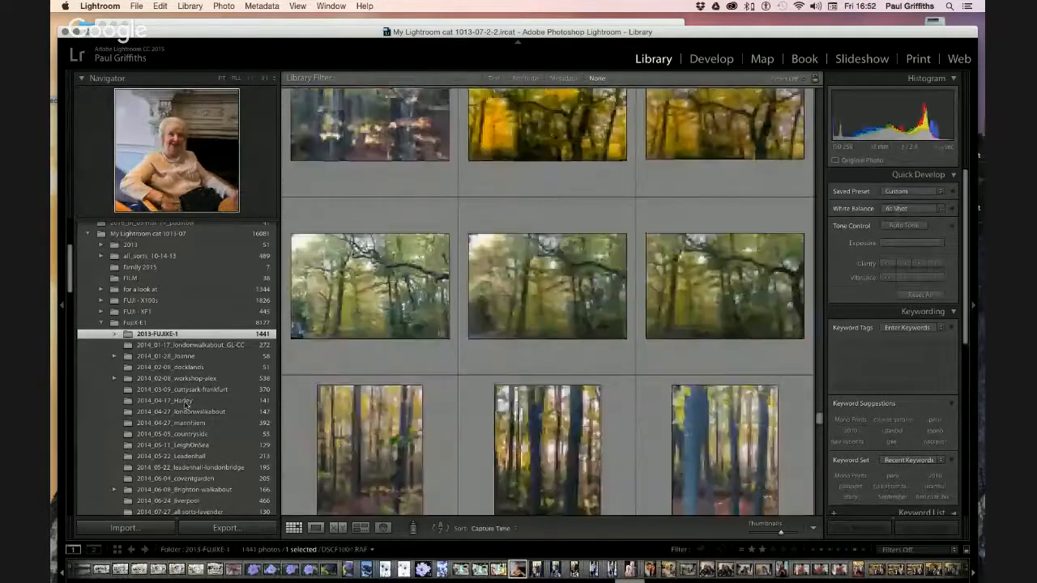
pyautogui.scroll(5, 173, 385)
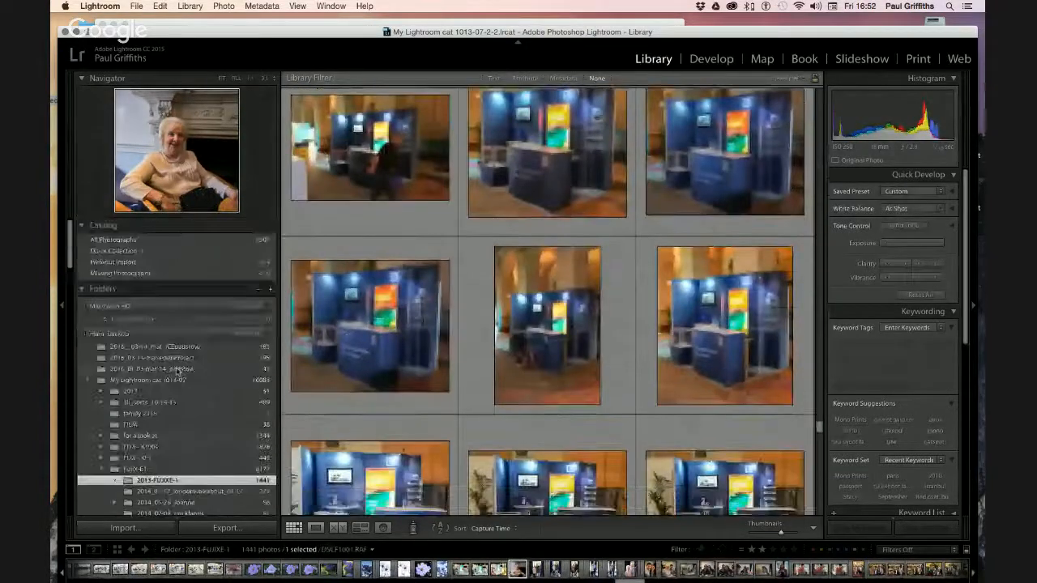
pyautogui.scroll(-2, 177, 371)
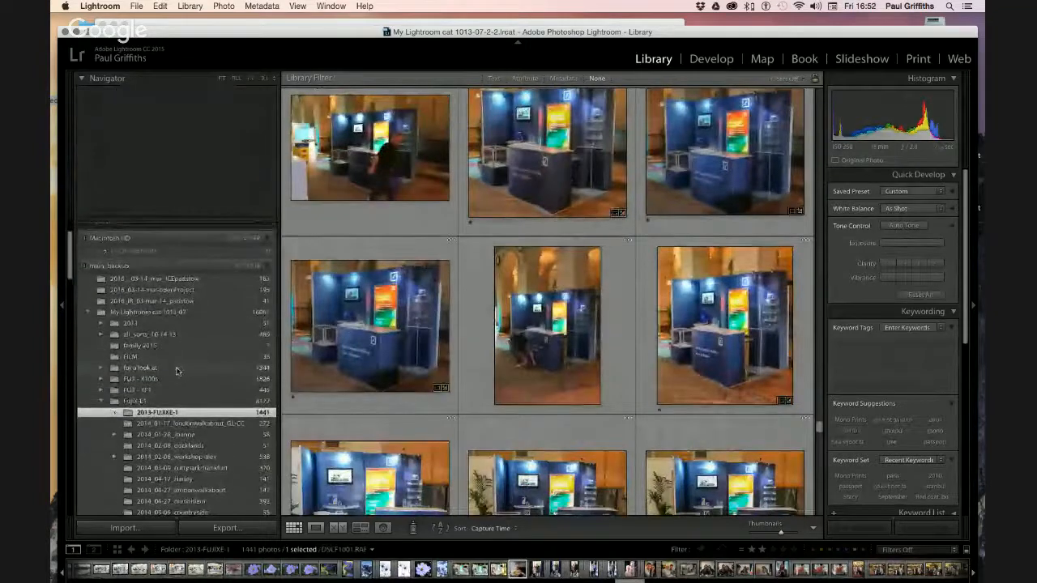
pyautogui.scroll(2, 177, 371)
pyautogui.scroll(-3, 177, 371)
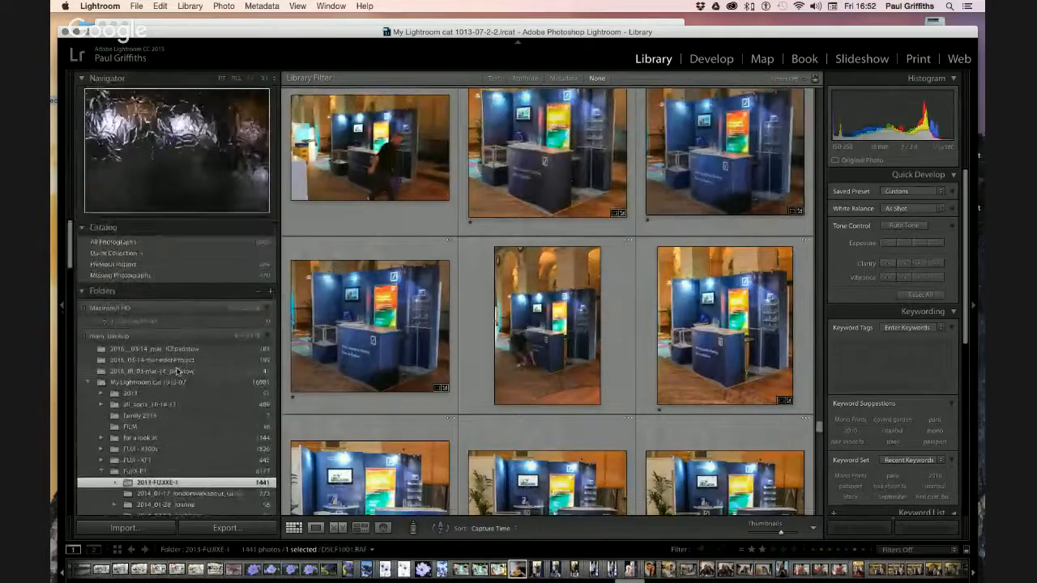
pyautogui.scroll(-4, 177, 371)
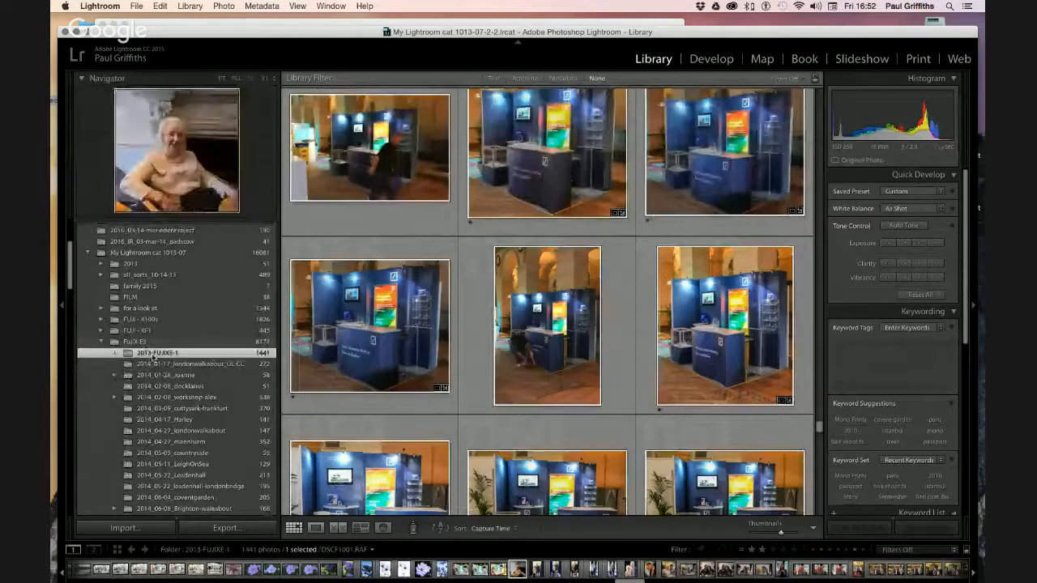
pyautogui.scroll(5, 189, 394)
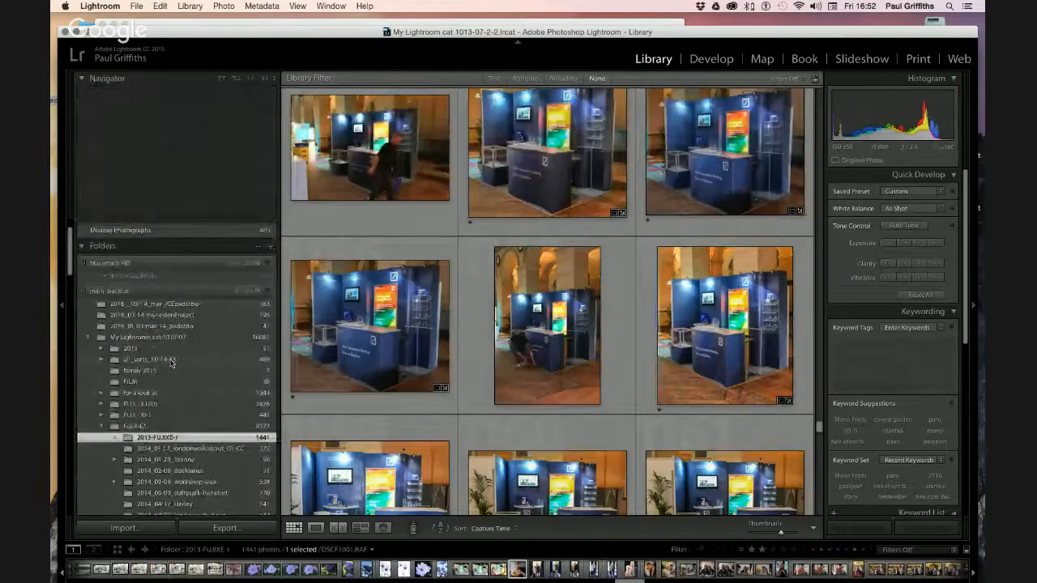
# Open all_sorts_10-14-13 and scroll down to its church-interior and garden photos
pyautogui.click(171, 361)
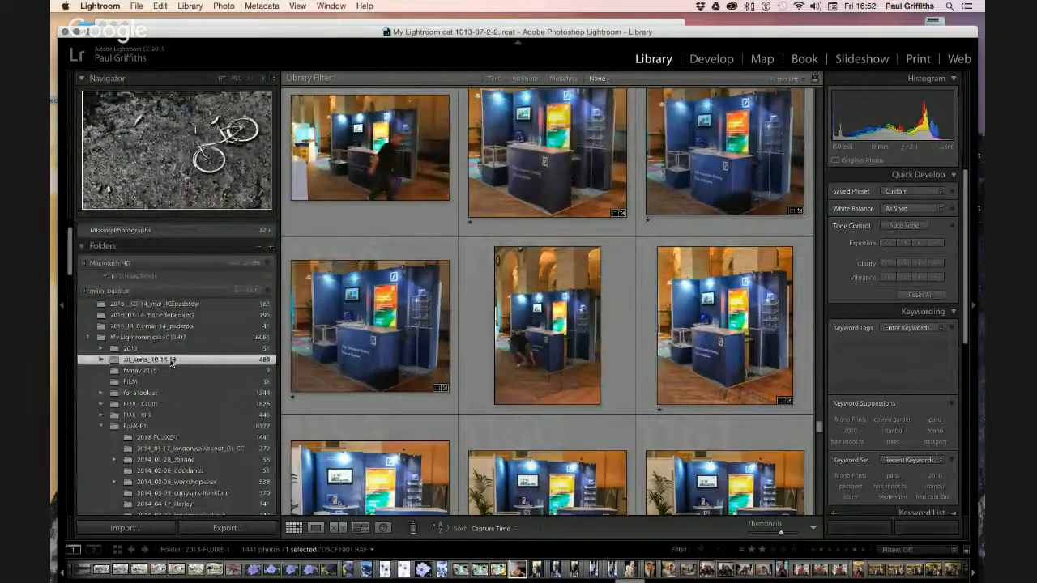
pyautogui.scroll(-8, 474, 367)
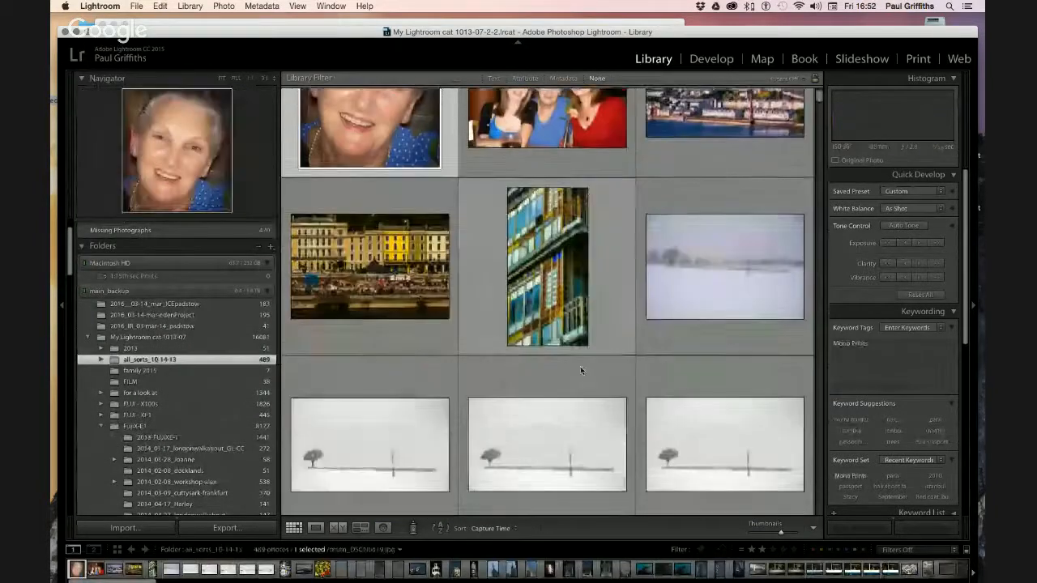
pyautogui.scroll(-20, 580, 370)
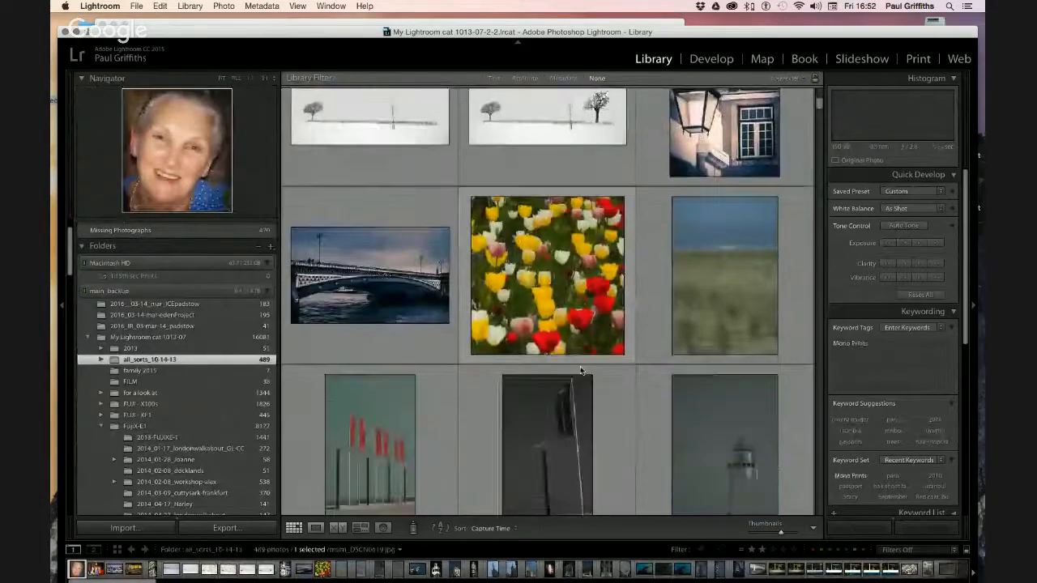
pyautogui.scroll(-20, 580, 370)
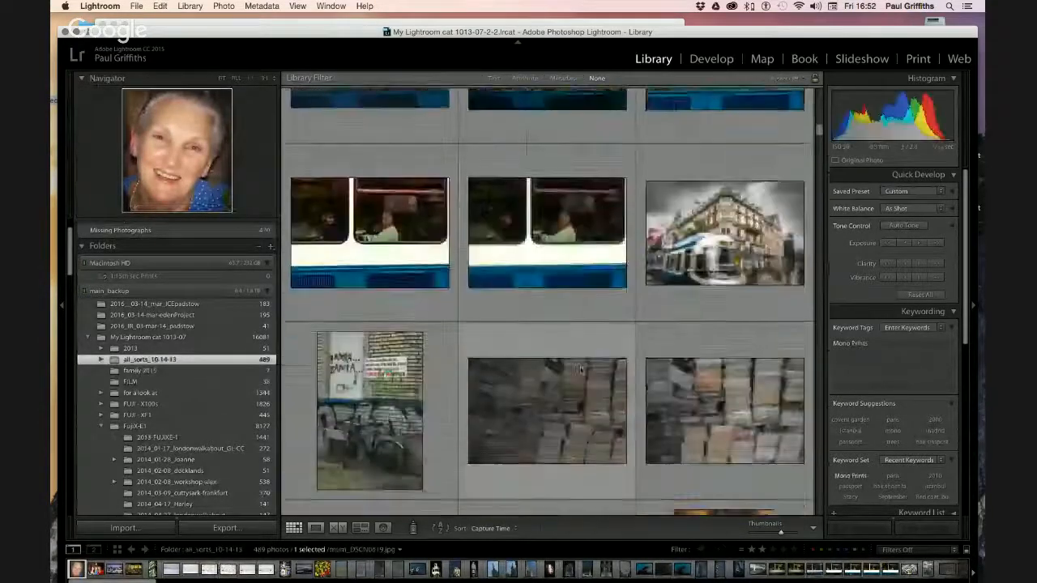
pyautogui.scroll(-20, 580, 370)
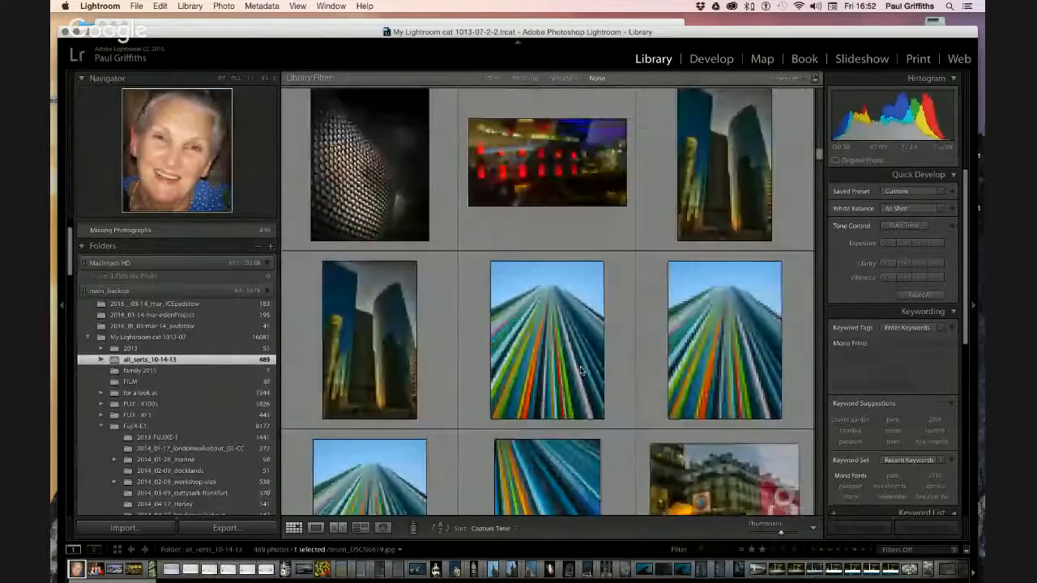
pyautogui.scroll(-20, 580, 370)
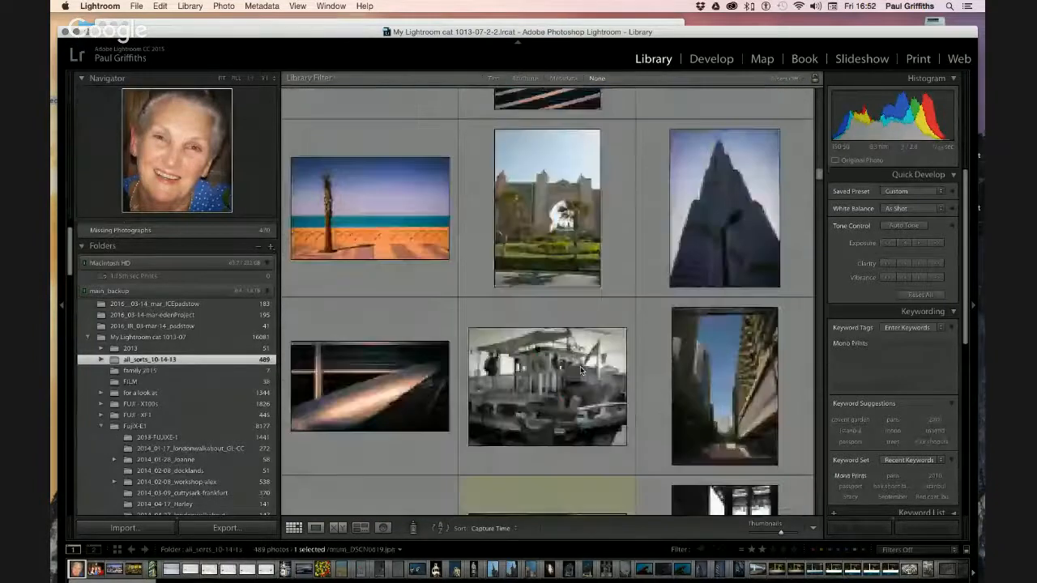
pyautogui.scroll(-20, 580, 371)
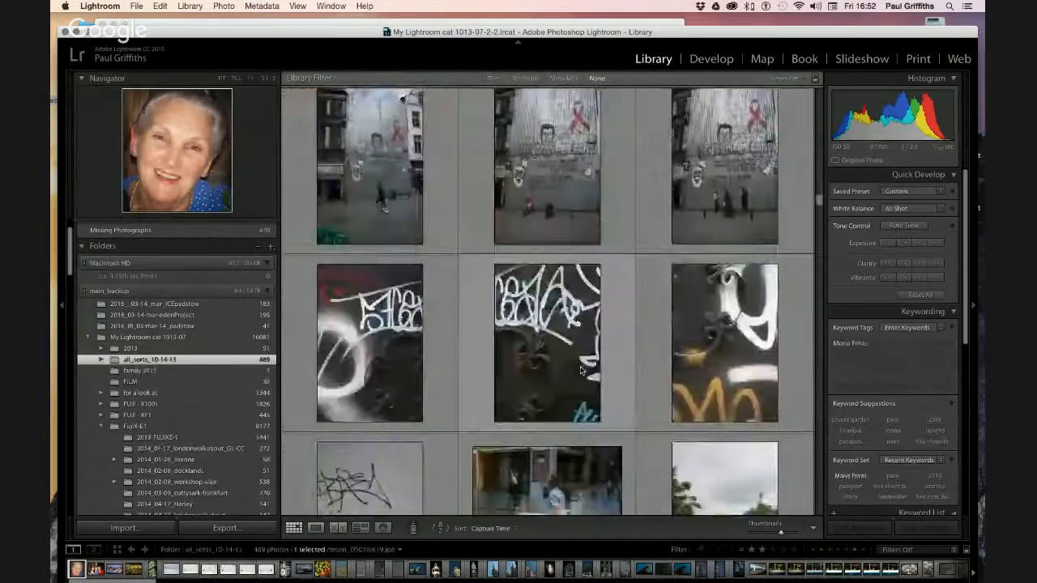
pyautogui.scroll(-3, 580, 370)
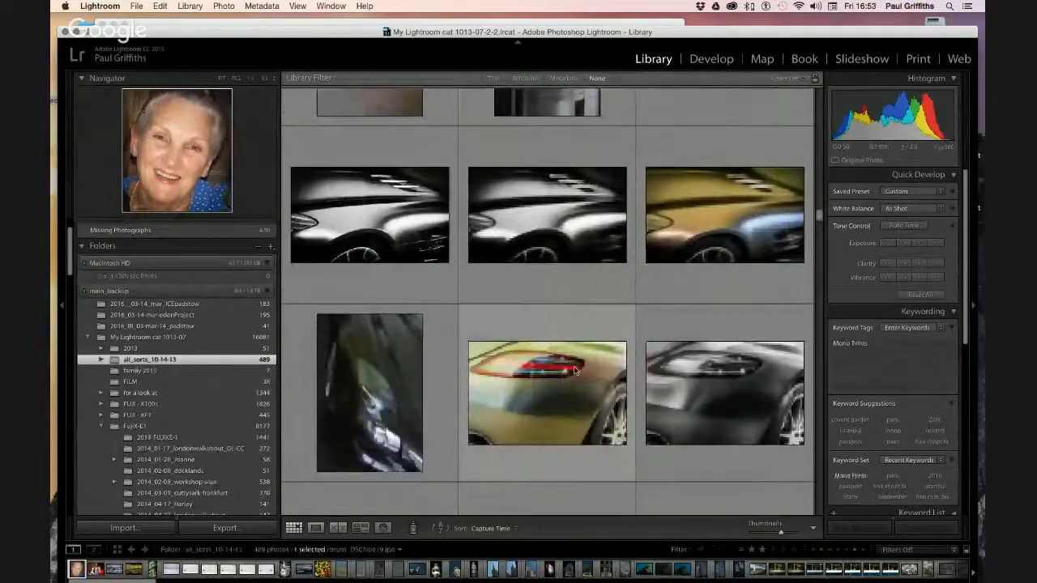
pyautogui.scroll(-20, 567, 370)
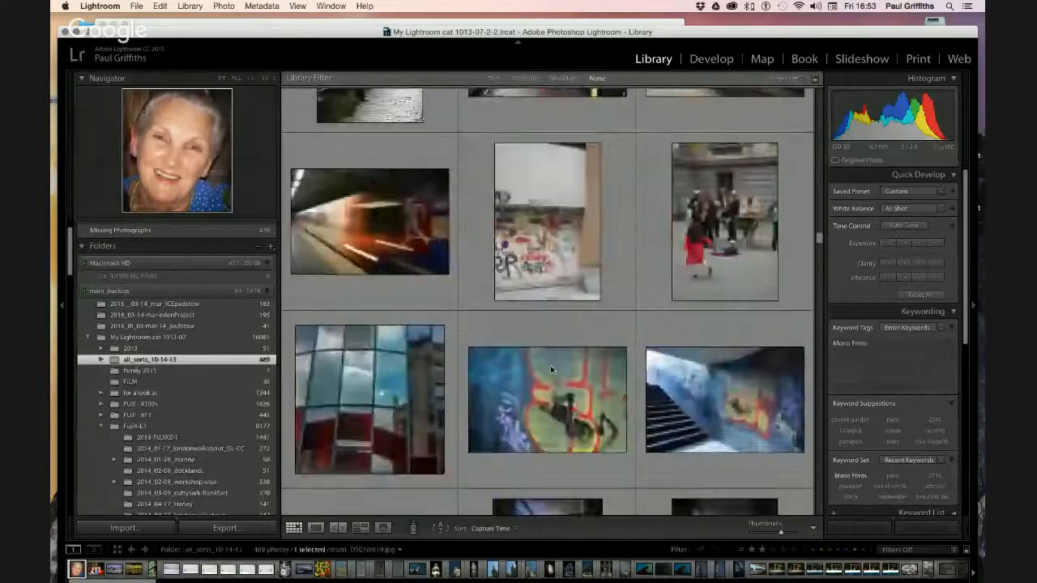
pyautogui.scroll(-20, 551, 370)
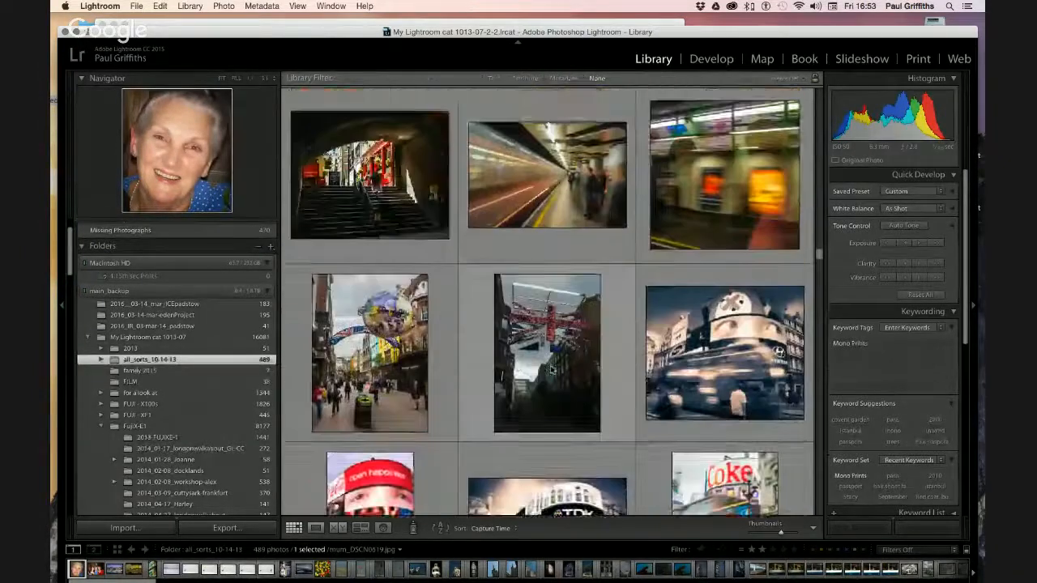
pyautogui.scroll(-20, 550, 370)
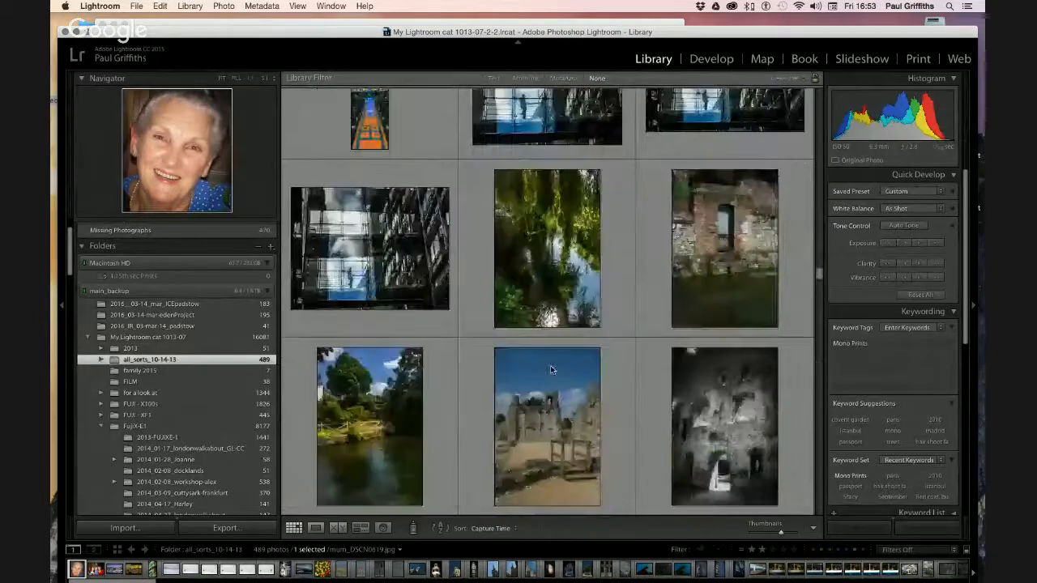
pyautogui.scroll(-20, 550, 369)
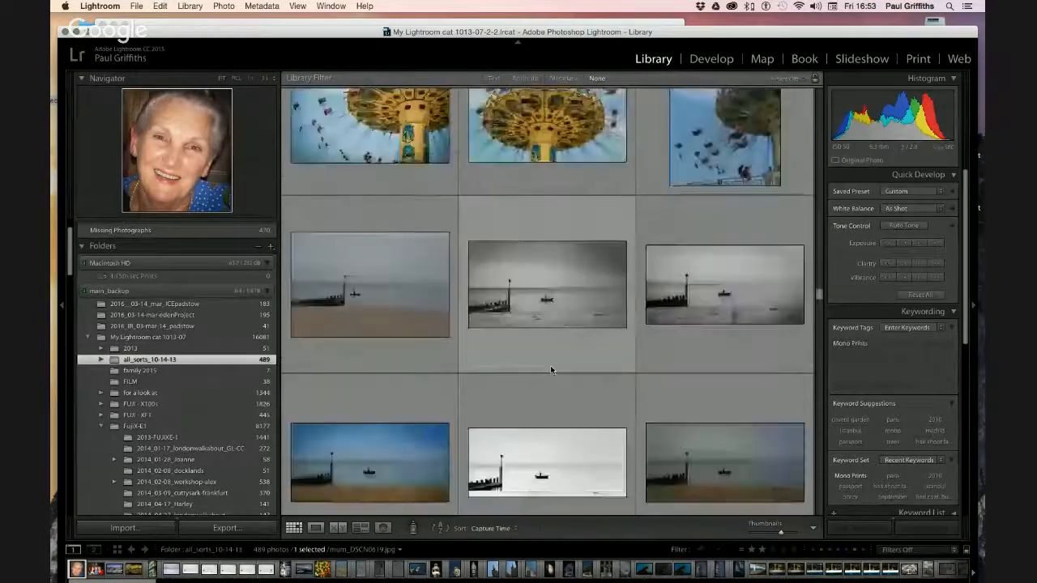
pyautogui.scroll(-15, 551, 370)
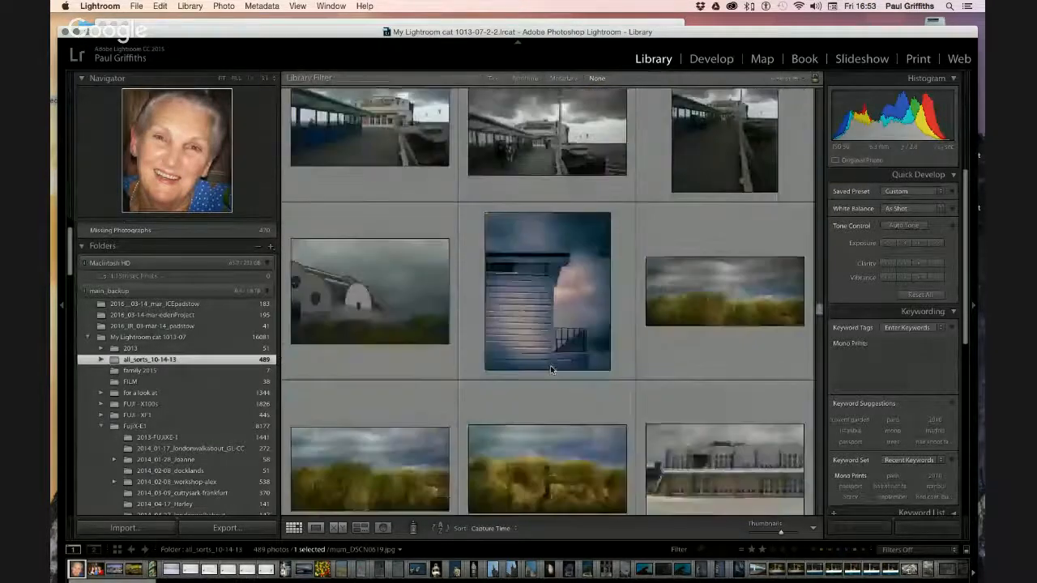
pyautogui.scroll(-5, 551, 371)
pyautogui.scroll(-5, 550, 370)
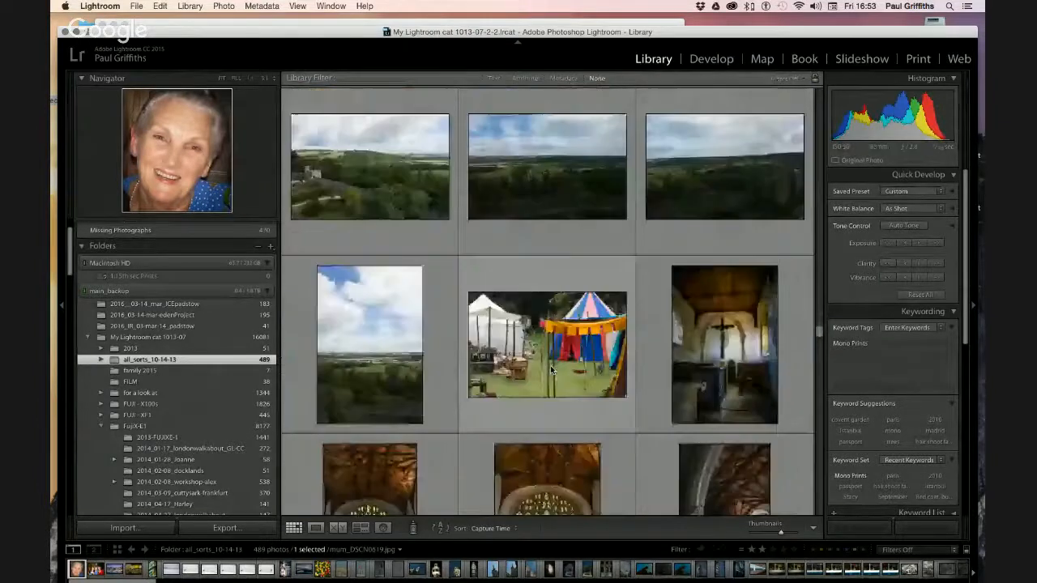
pyautogui.scroll(-3, 550, 370)
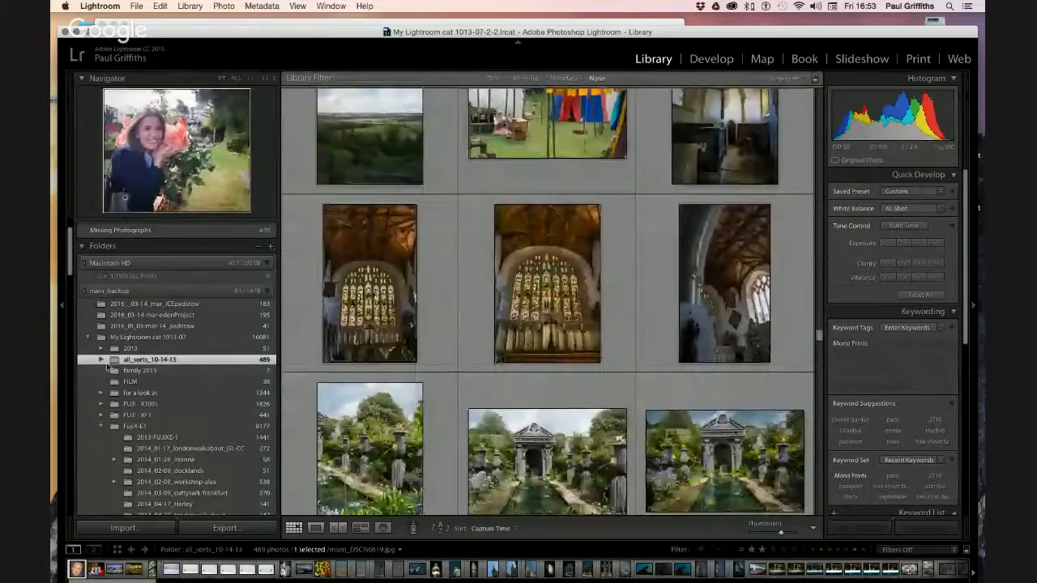
# Expand all_sorts_10-14-13 and open its 13_imported from old catalogue subfolder
pyautogui.click(101, 360)
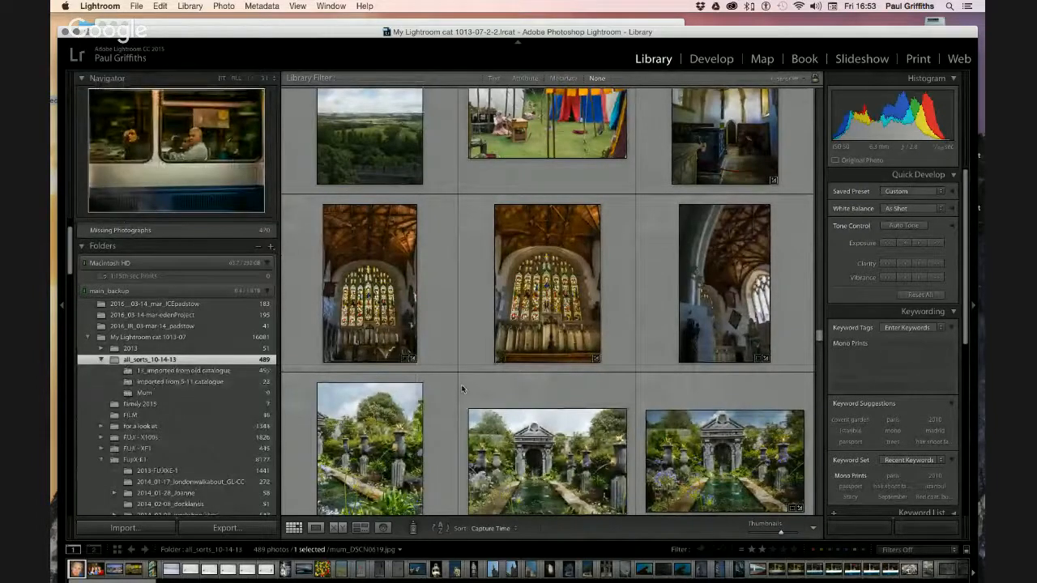
pyautogui.scroll(-10, 461, 390)
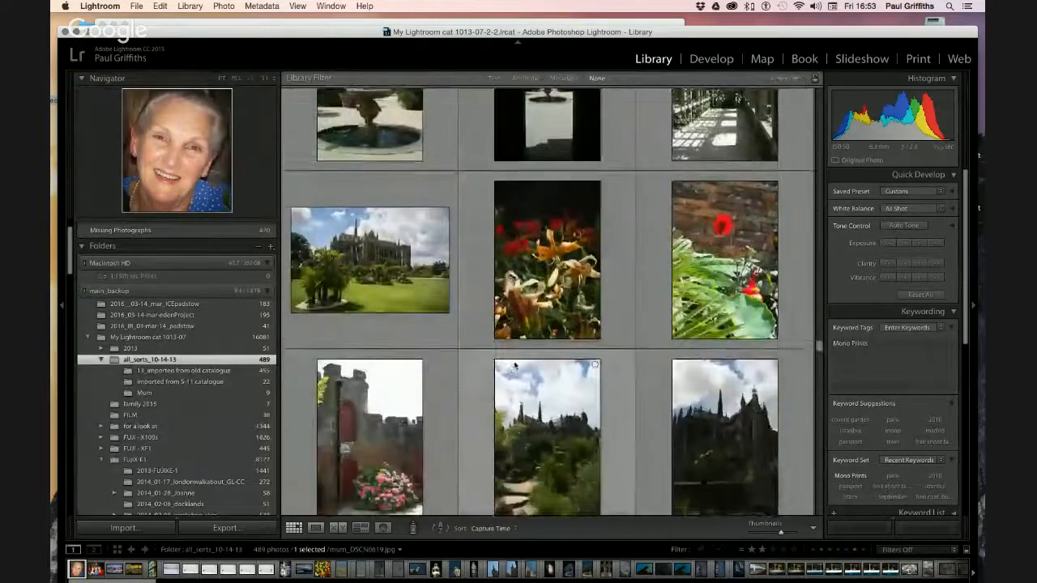
pyautogui.scroll(-15, 514, 366)
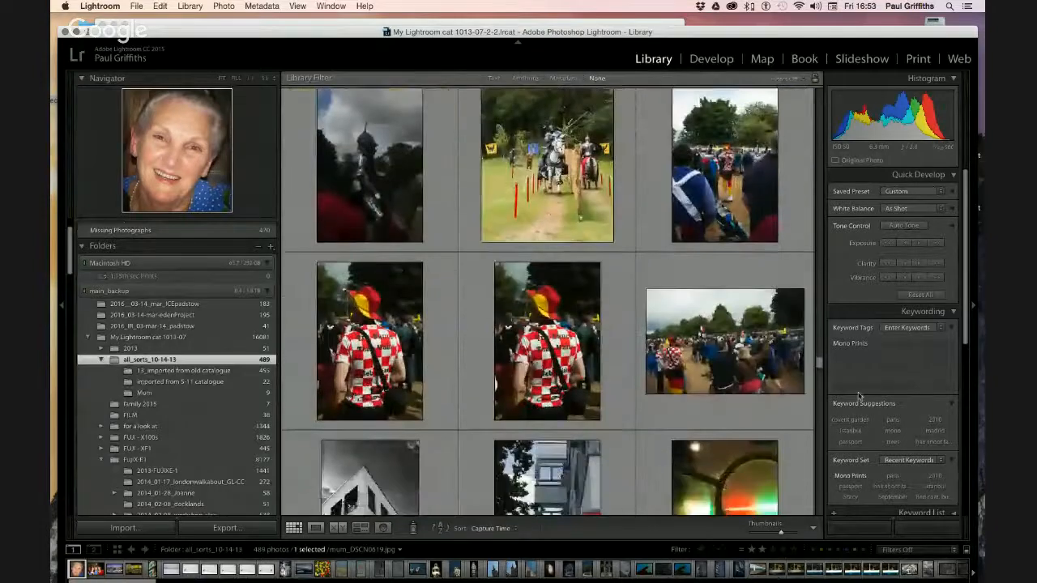
pyautogui.moveTo(819, 366); pyautogui.dragTo(820, 515)
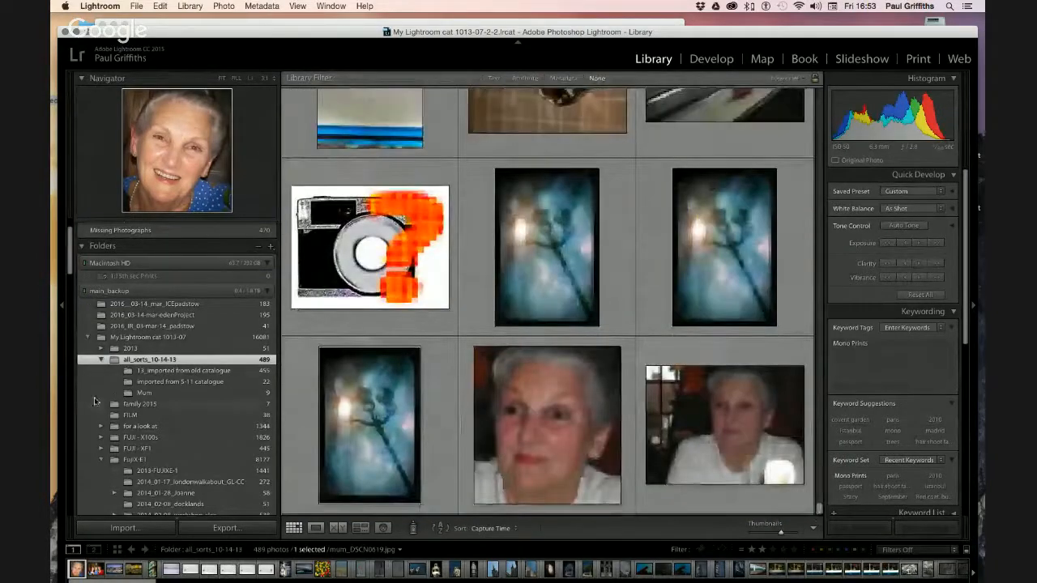
pyautogui.click(154, 372)
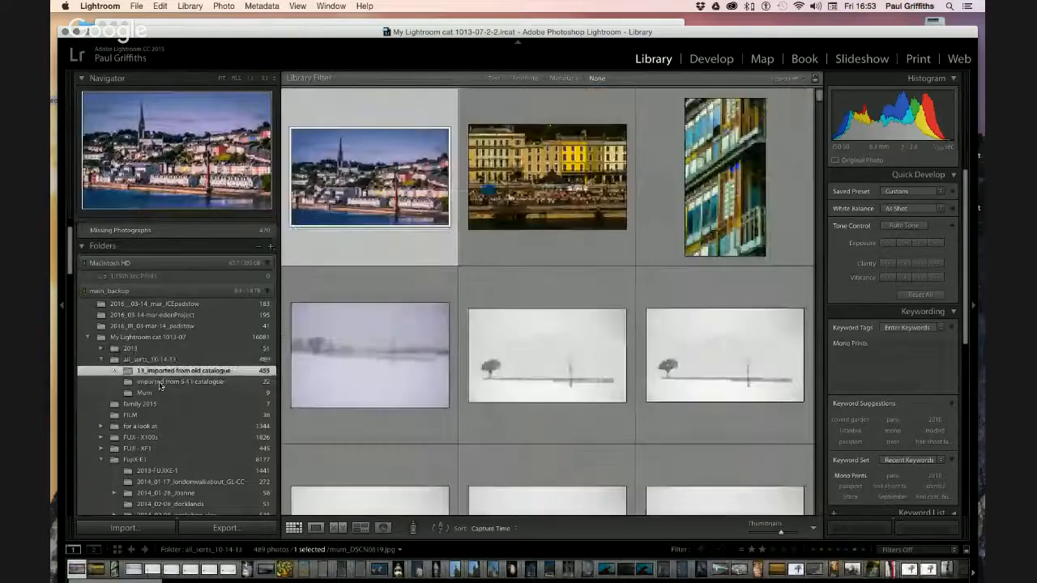
# Show the 22 photos of the 'imported from 5-11 catalogue' folder, then scroll down to Collections
pyautogui.click(160, 383)
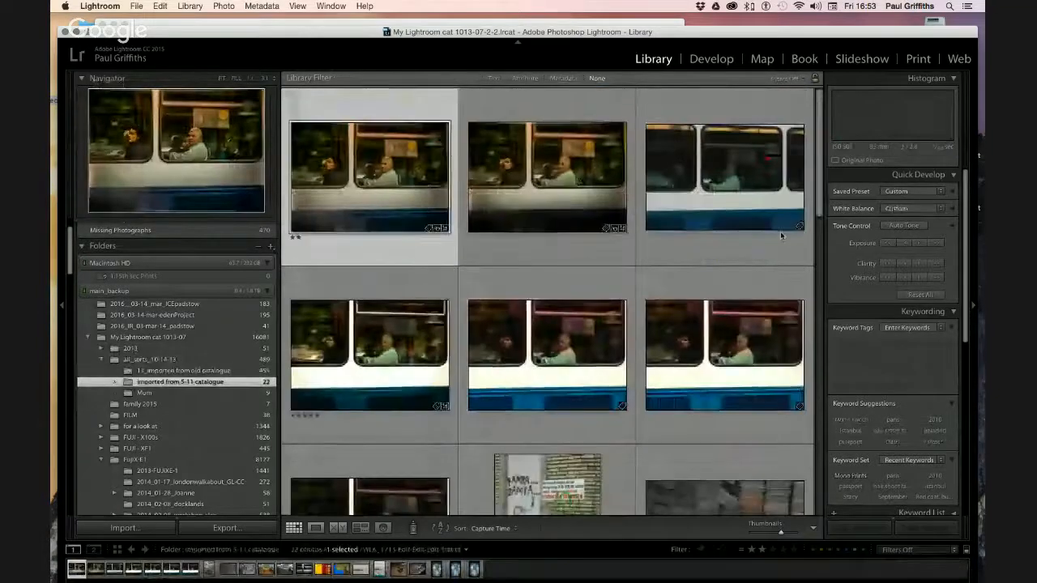
pyautogui.scroll(-15, 778, 231)
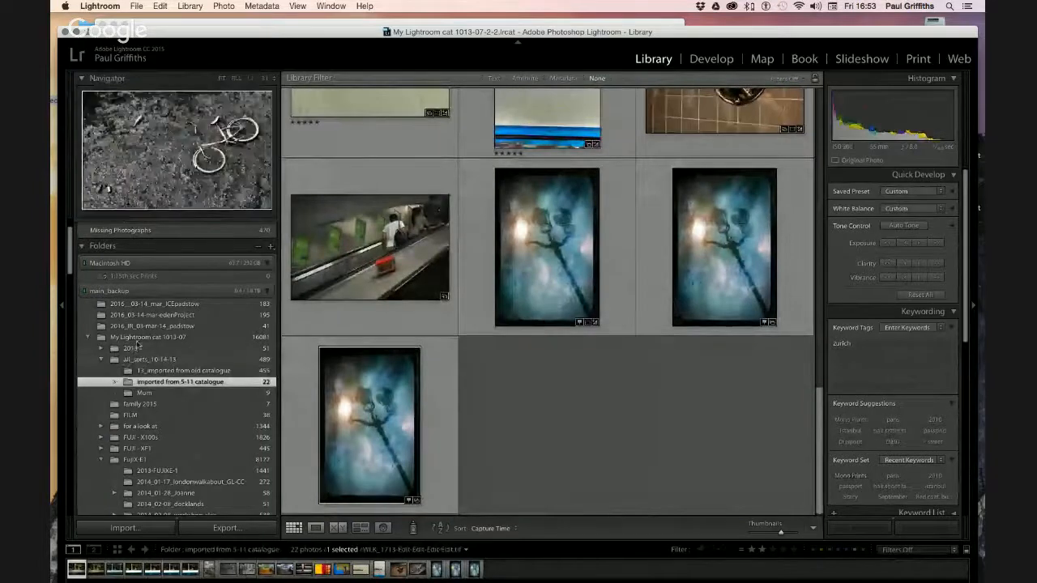
pyautogui.scroll(3, 146, 329)
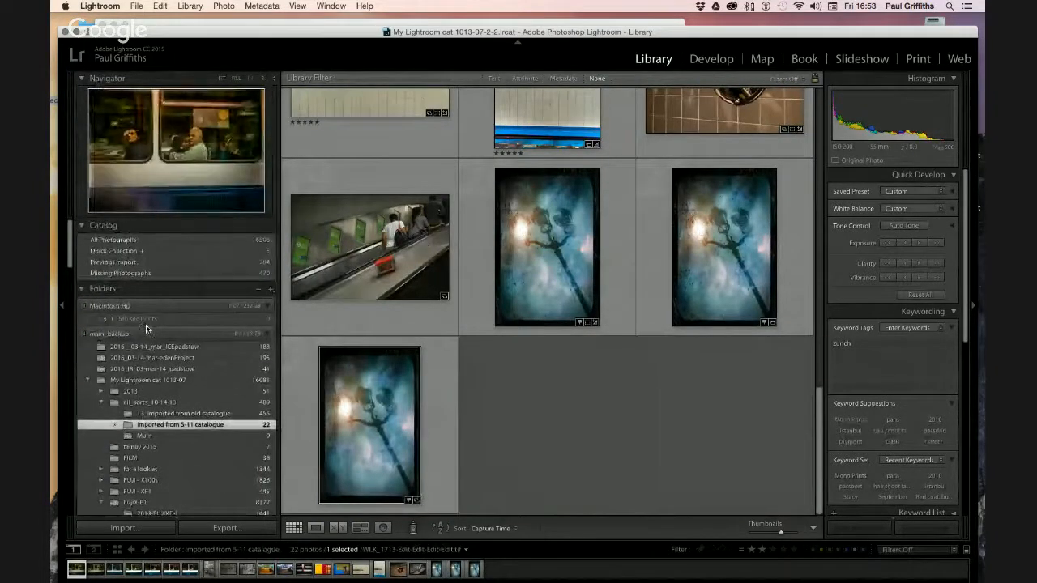
pyautogui.scroll(-5, 146, 325)
pyautogui.scroll(-5, 146, 325)
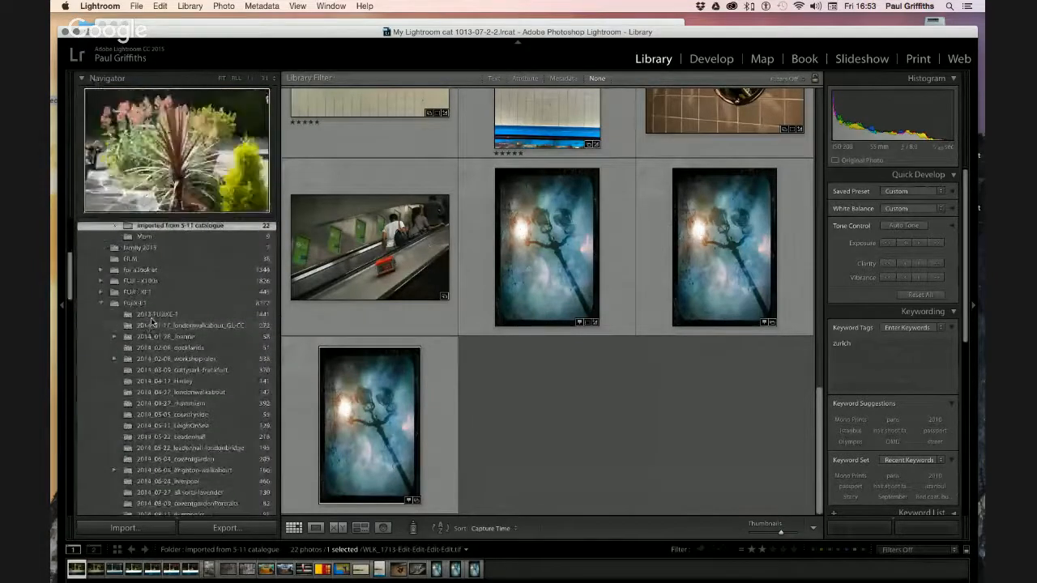
pyautogui.scroll(-10, 151, 321)
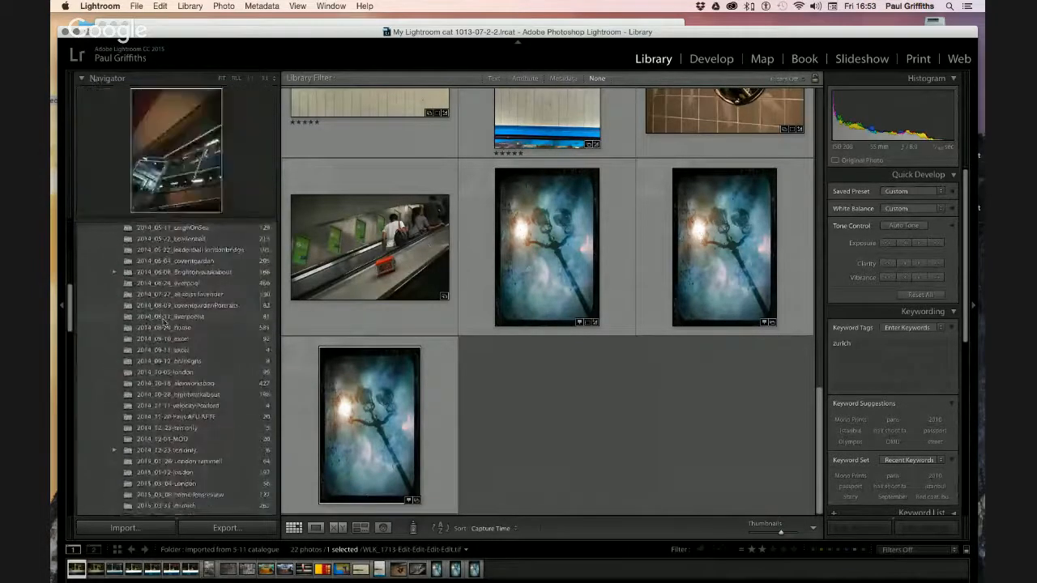
pyautogui.scroll(-4, 163, 324)
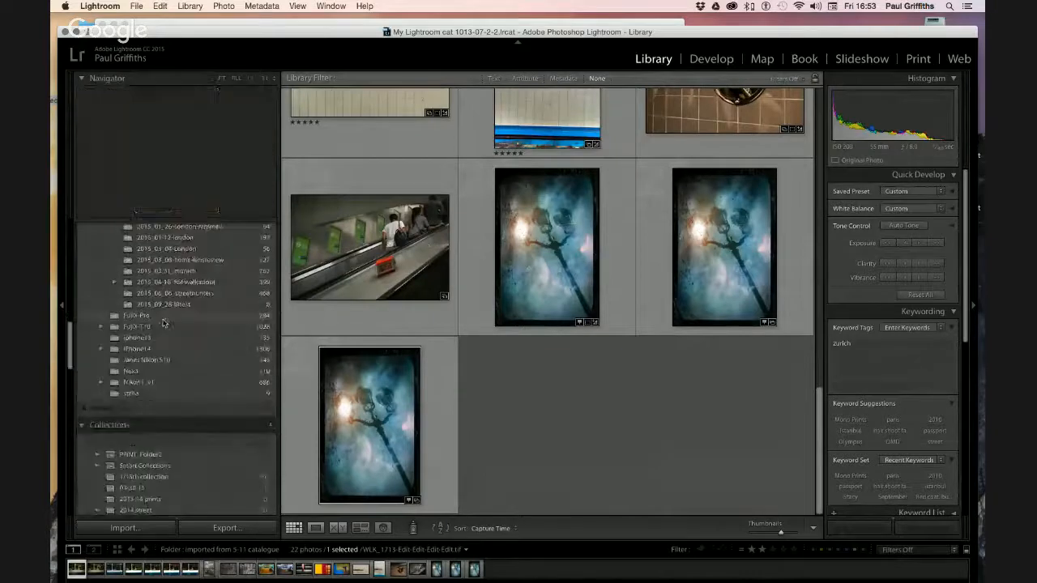
pyautogui.scroll(-8, 163, 324)
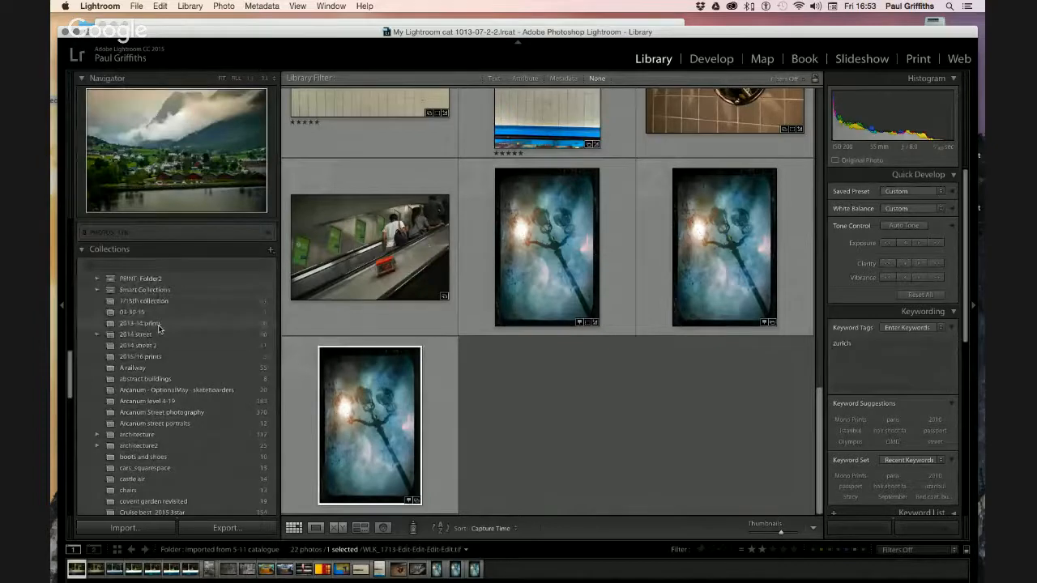
pyautogui.scroll(-10, 159, 327)
pyautogui.scroll(-15, 158, 327)
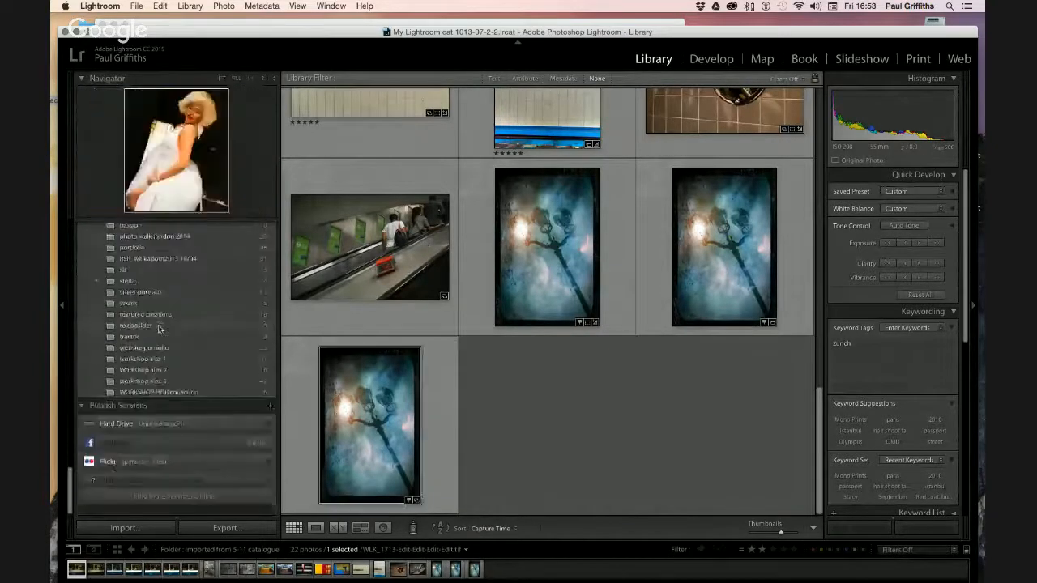
# Open the WORKSHOP HDR collection and compare its middle and Copy 3 fjord versions
pyautogui.click(149, 399)
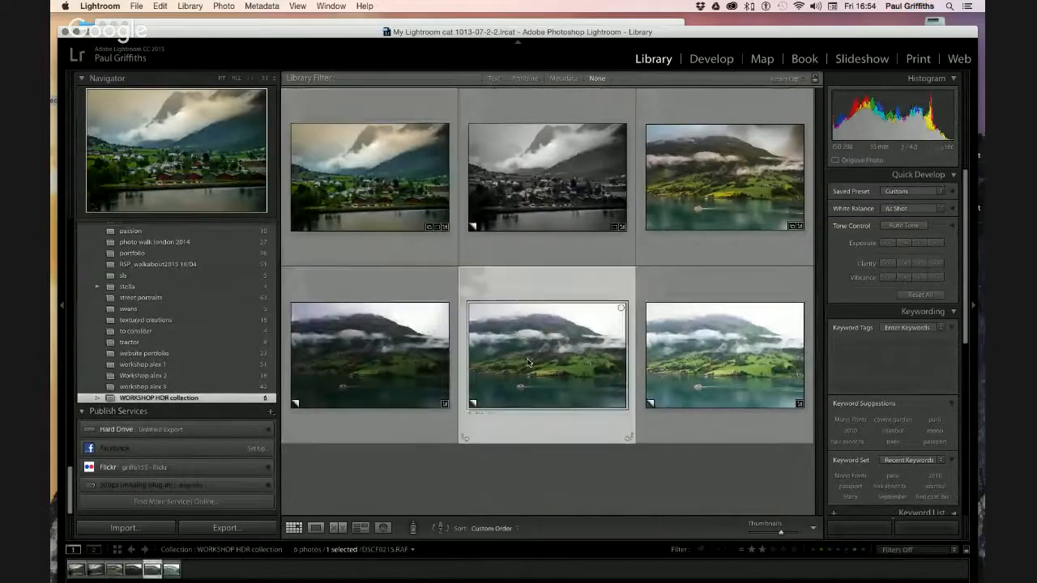
pyautogui.click(528, 362)
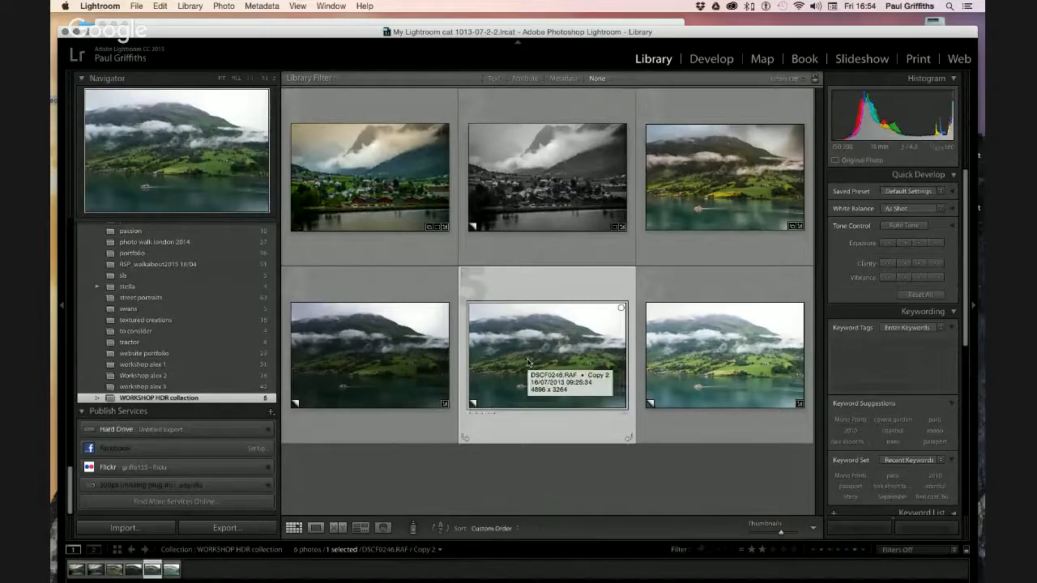
pyautogui.click(690, 350)
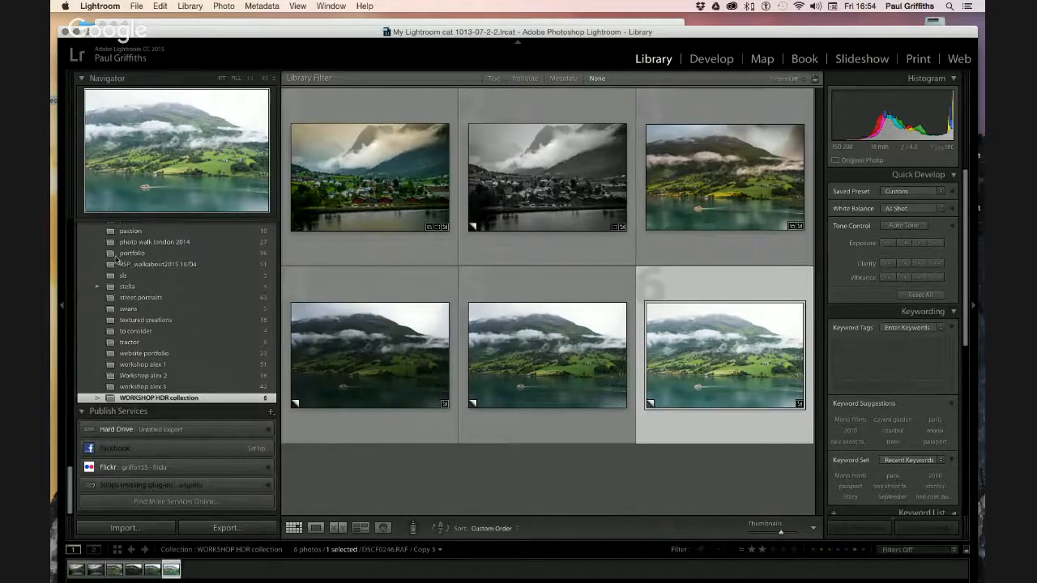
pyautogui.scroll(10, 119, 267)
pyautogui.scroll(-1, 120, 304)
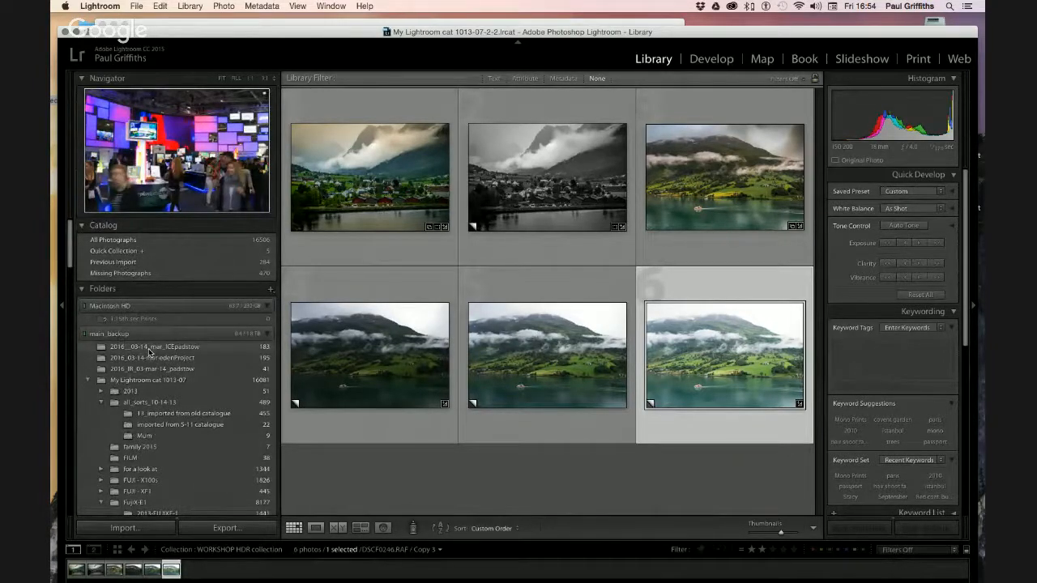
pyautogui.scroll(-5, 149, 374)
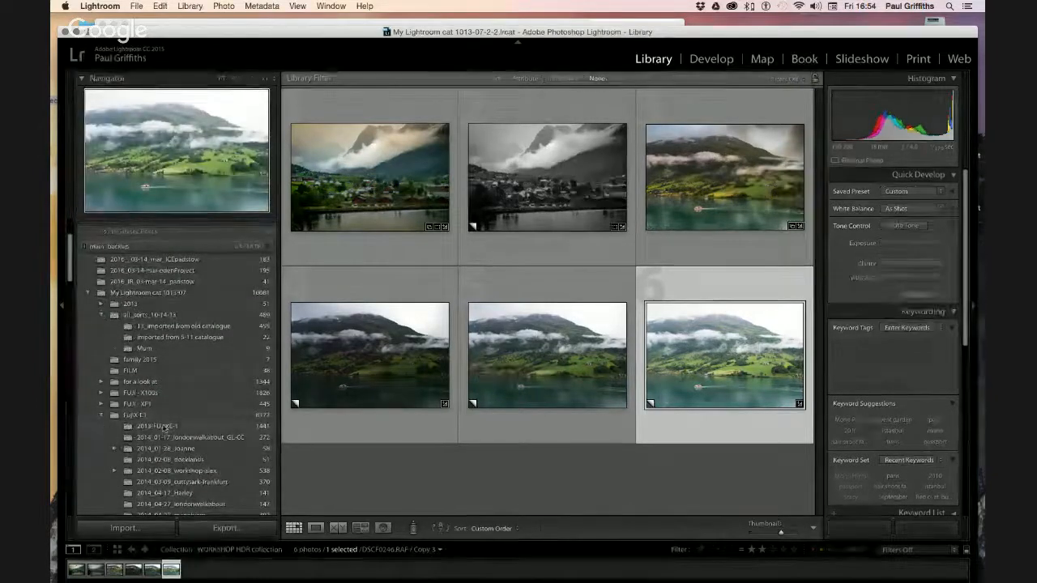
# Select DSCF0246_HDR.tif in the 2013-FUJIXE-1 folder
pyautogui.click(176, 426)
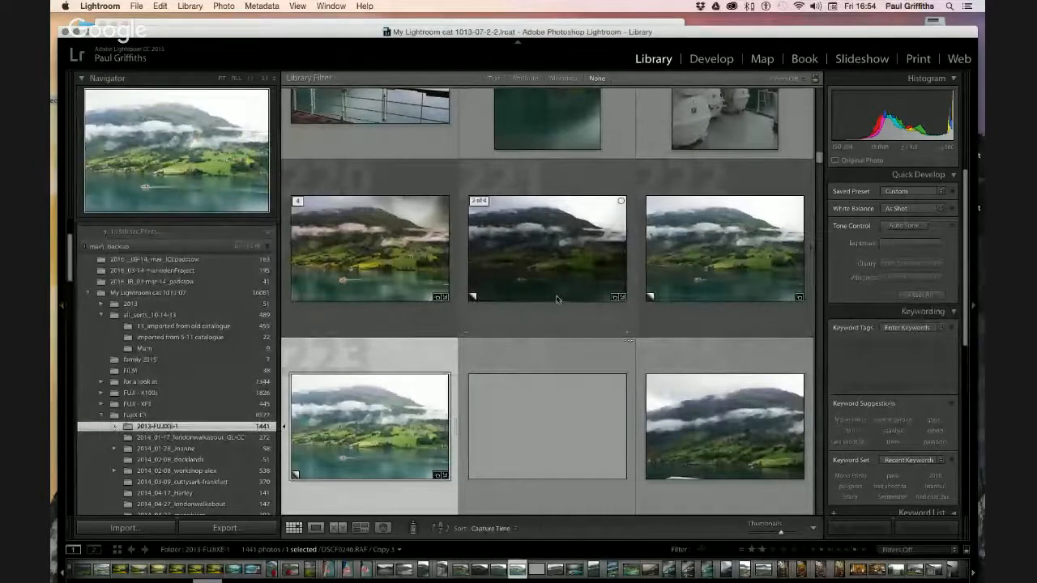
pyautogui.scroll(-2, 556, 299)
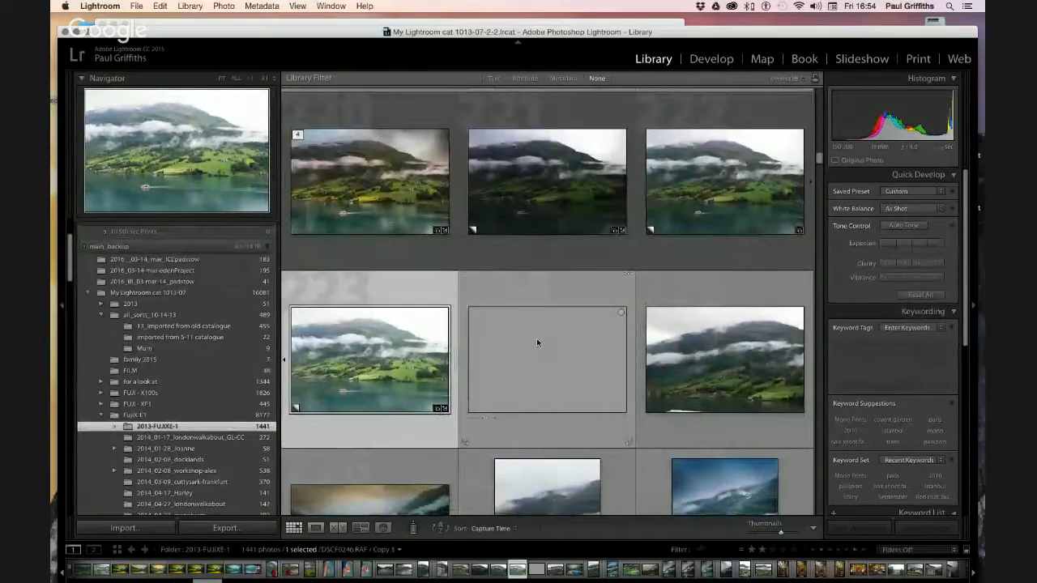
pyautogui.scroll(-3, 536, 338)
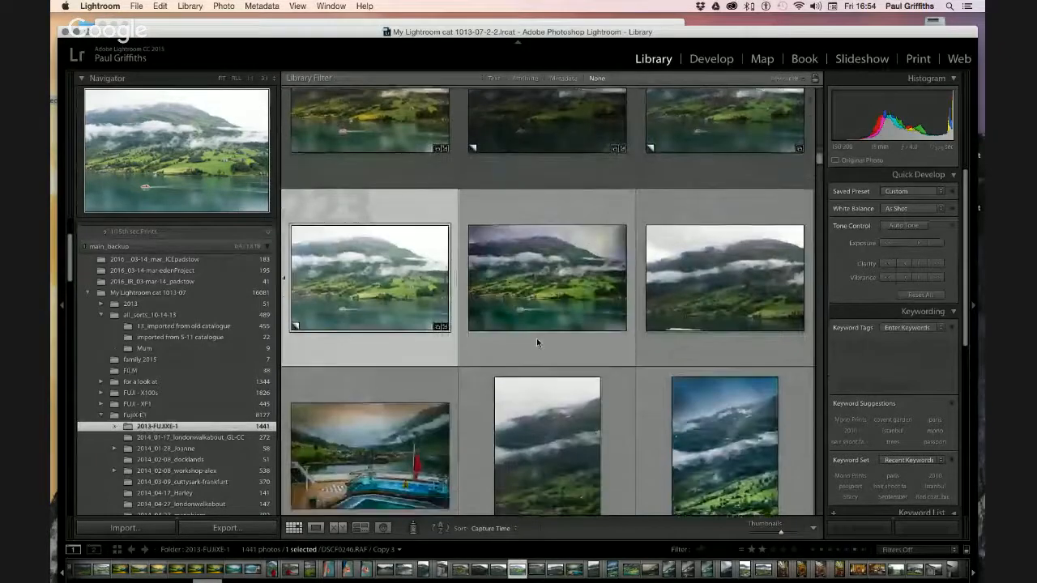
pyautogui.click(546, 282)
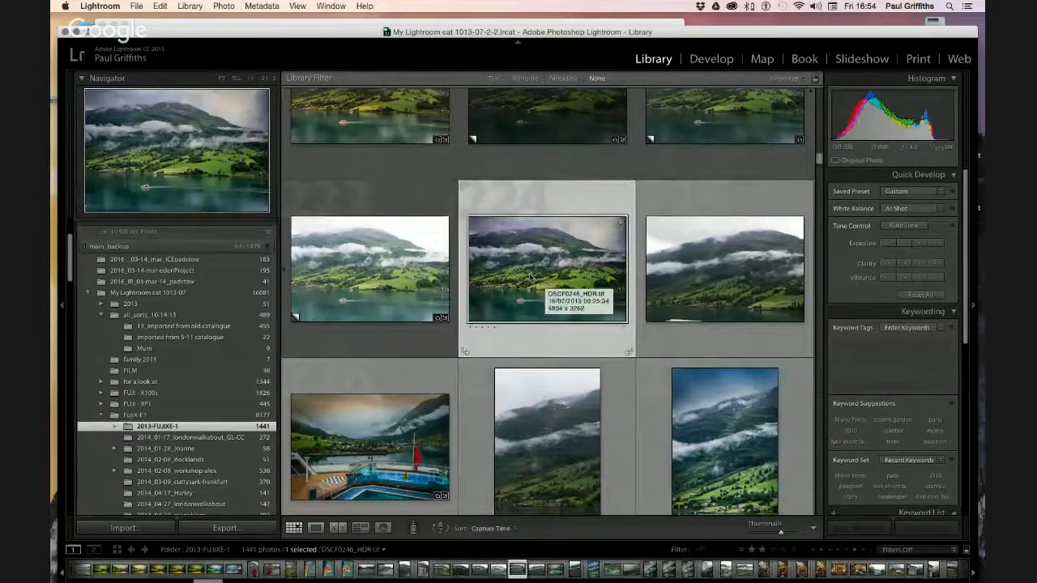
# Add DSCF0246_HDR.tif to the WORKSHOP HDR collection and view its seven photos
pyautogui.scroll(-10, 165, 329)
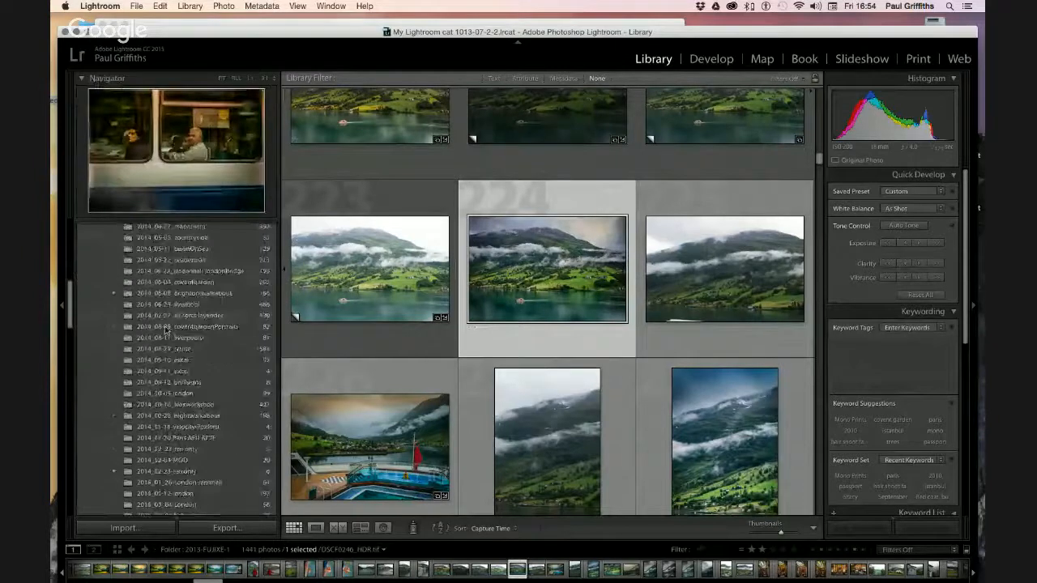
pyautogui.scroll(-15, 165, 329)
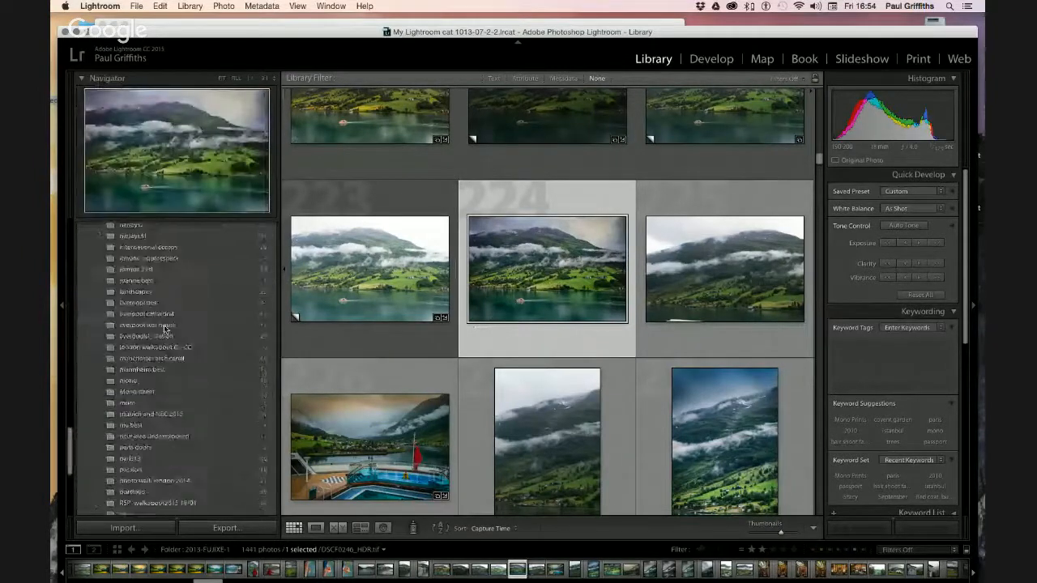
pyautogui.scroll(-5, 164, 330)
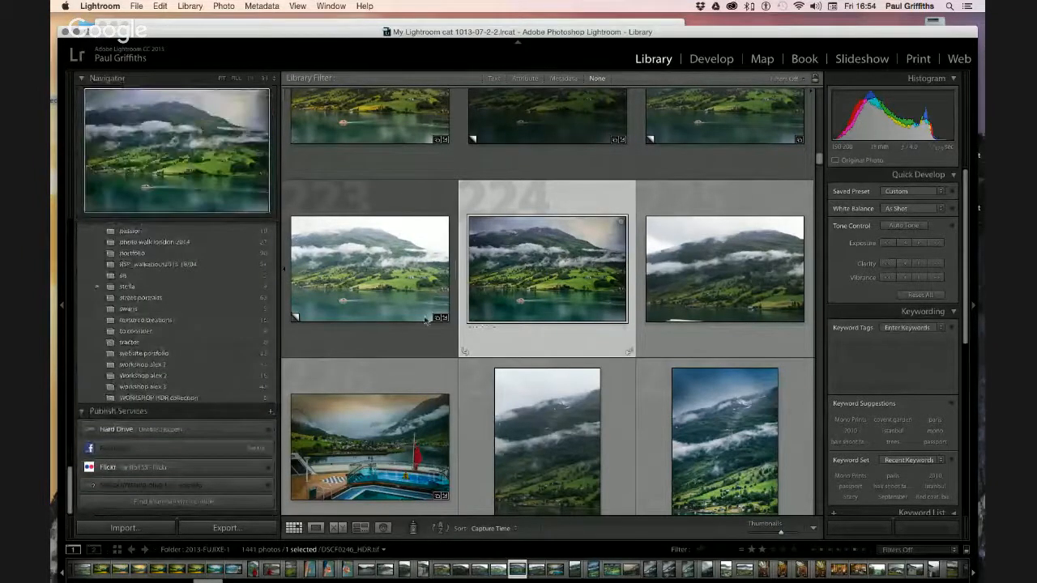
pyautogui.moveTo(519, 269); pyautogui.dragTo(184, 401)
pyautogui.click(184, 398)
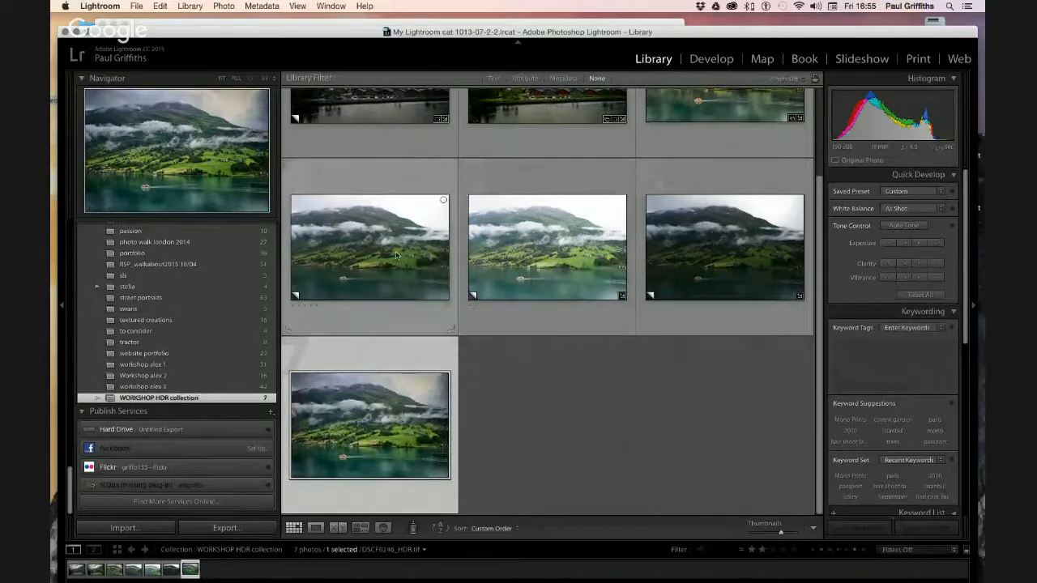
pyautogui.click(512, 248)
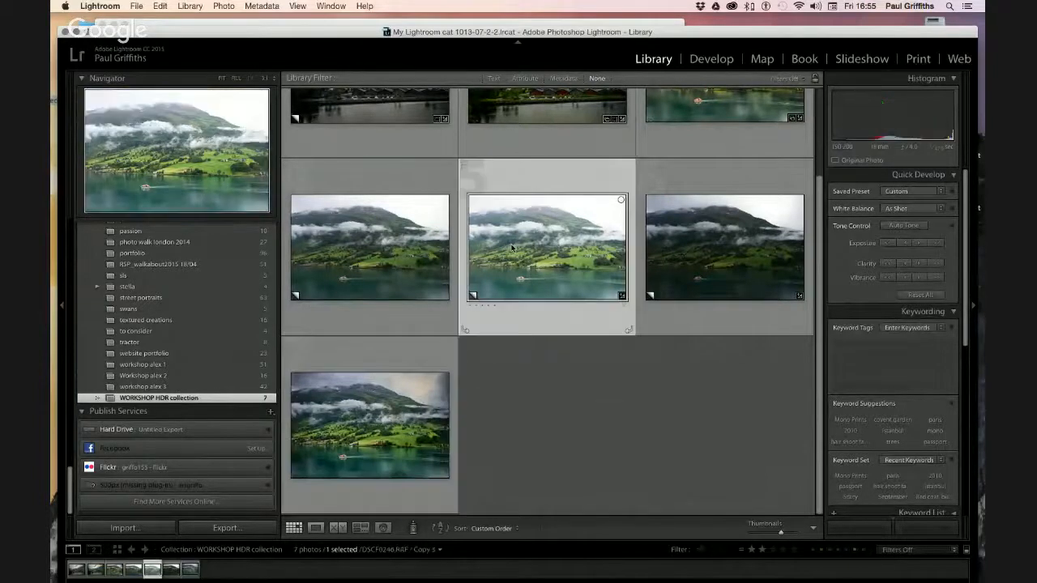
pyautogui.doubleClick(512, 246)
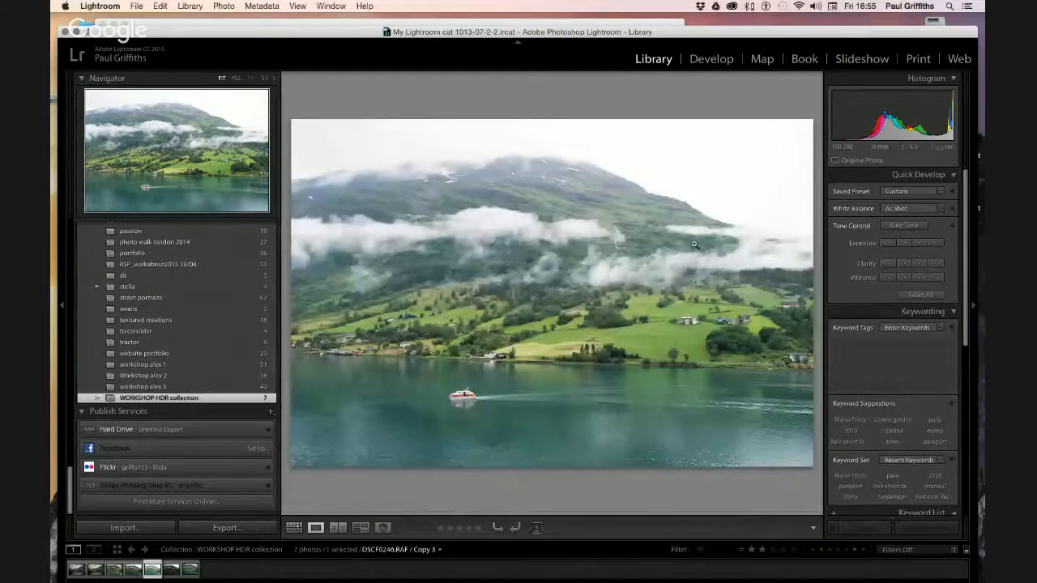
pyautogui.press('Left')
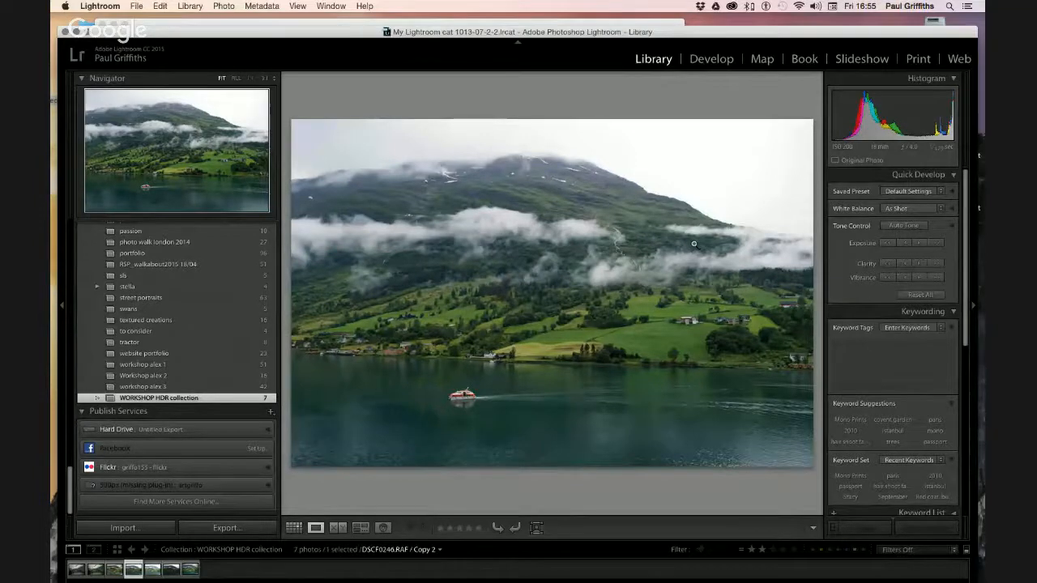
pyautogui.press('Left')
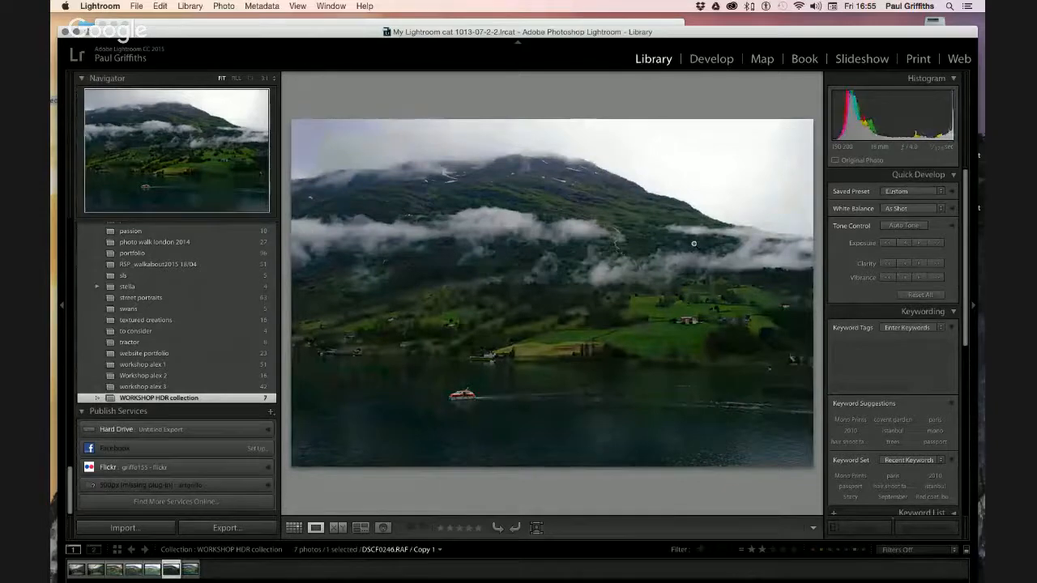
pyautogui.press('Left')
pyautogui.press('Left')
pyautogui.press('Left')
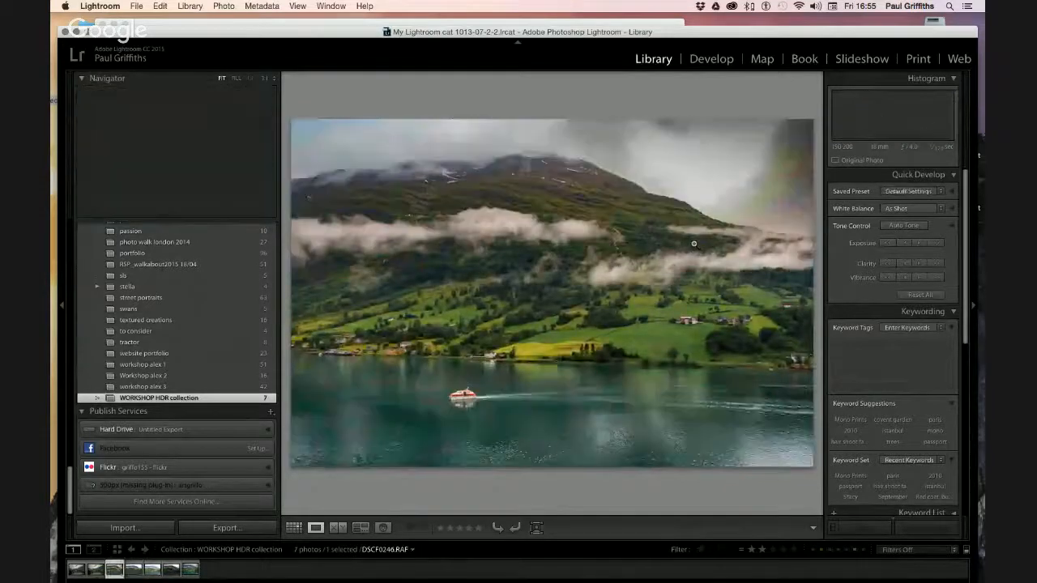
pyautogui.press('Right')
pyautogui.press('Right')
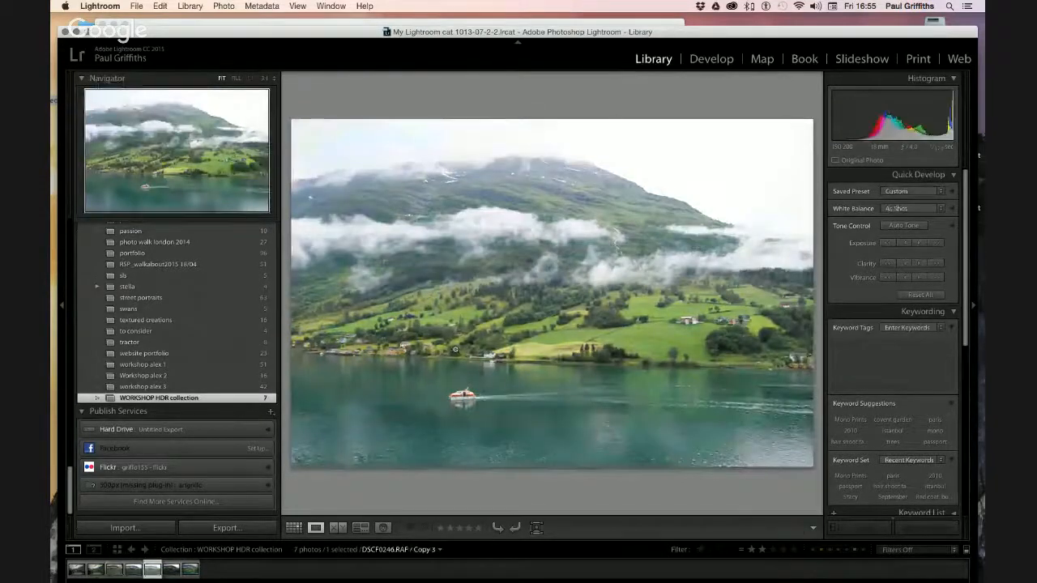
pyautogui.click(294, 527)
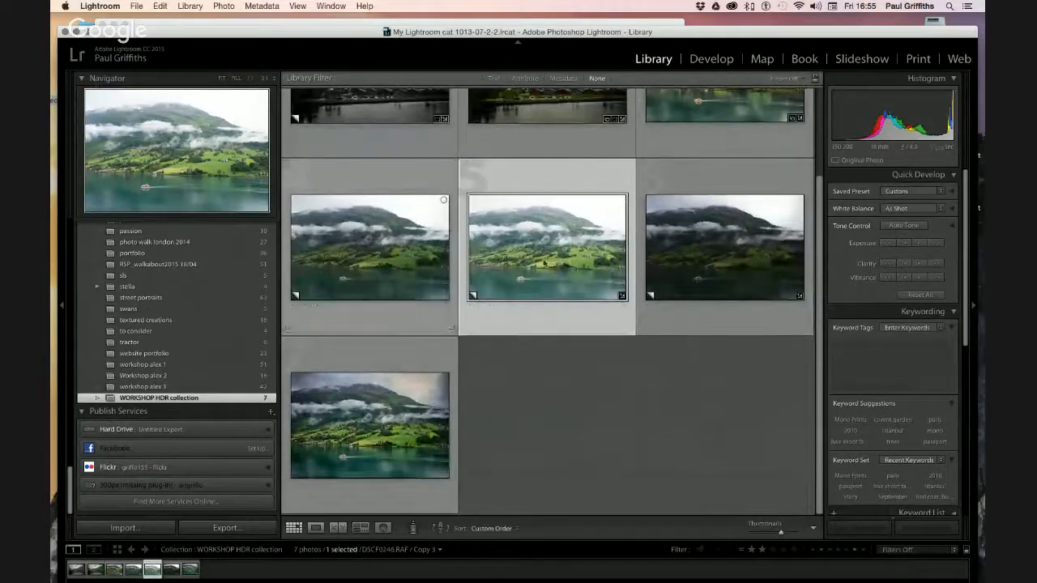
# Compare Copy 2, the middle and the darker right-hand fjord versions in the grid
pyautogui.click(388, 258)
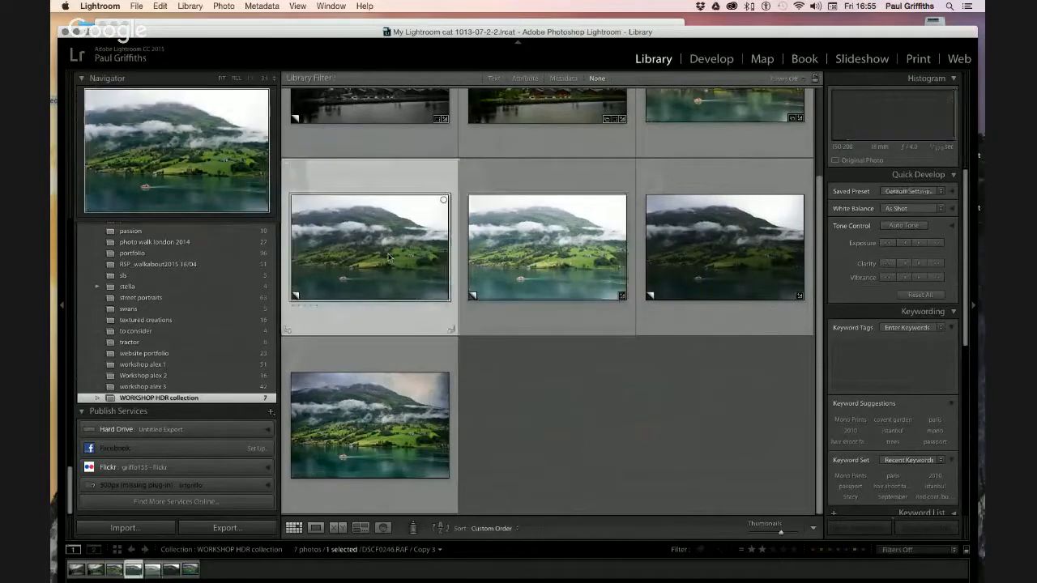
pyautogui.click(517, 258)
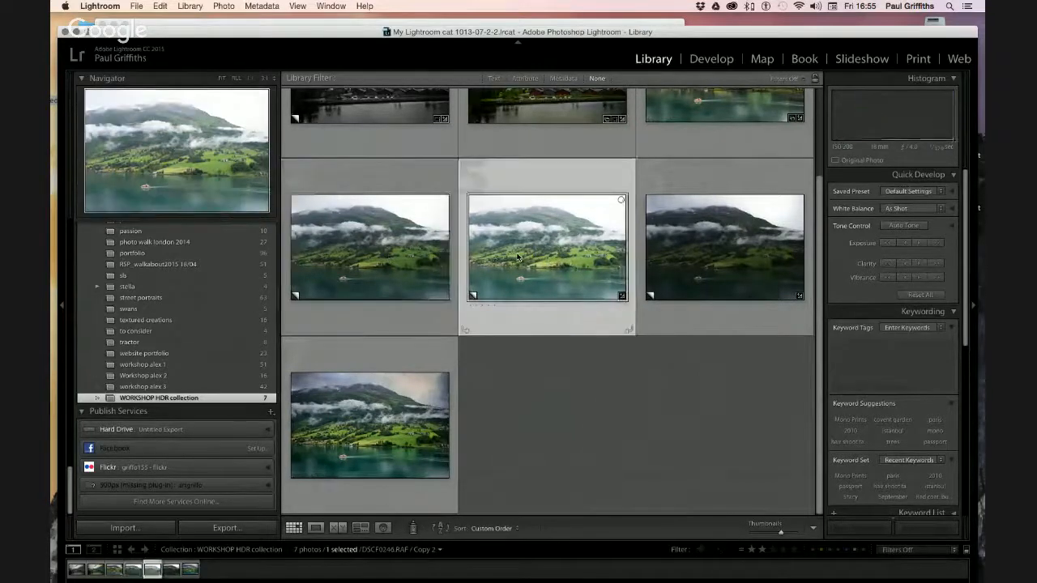
pyautogui.click(705, 250)
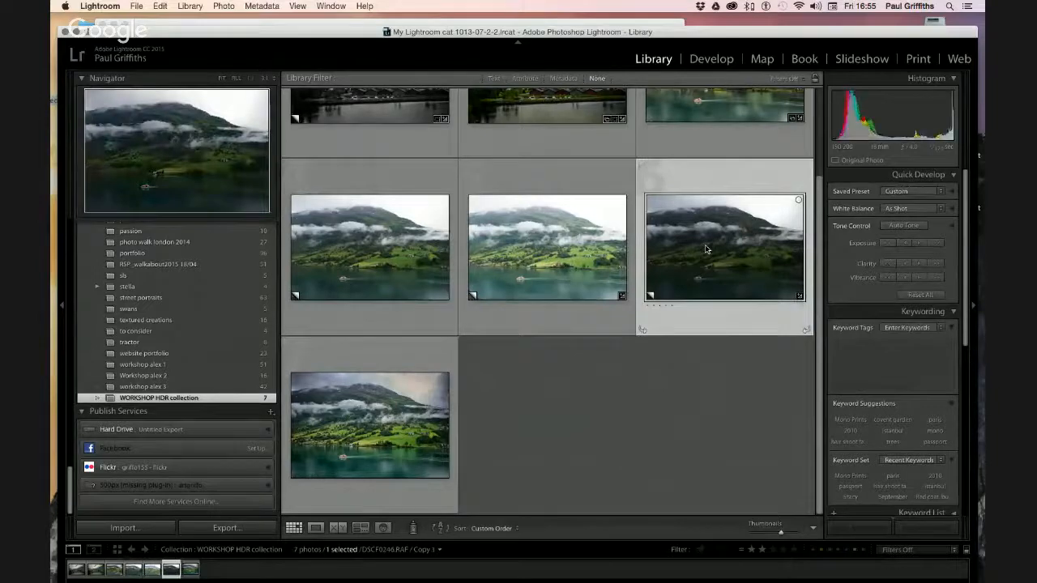
pyautogui.scroll(2, 706, 250)
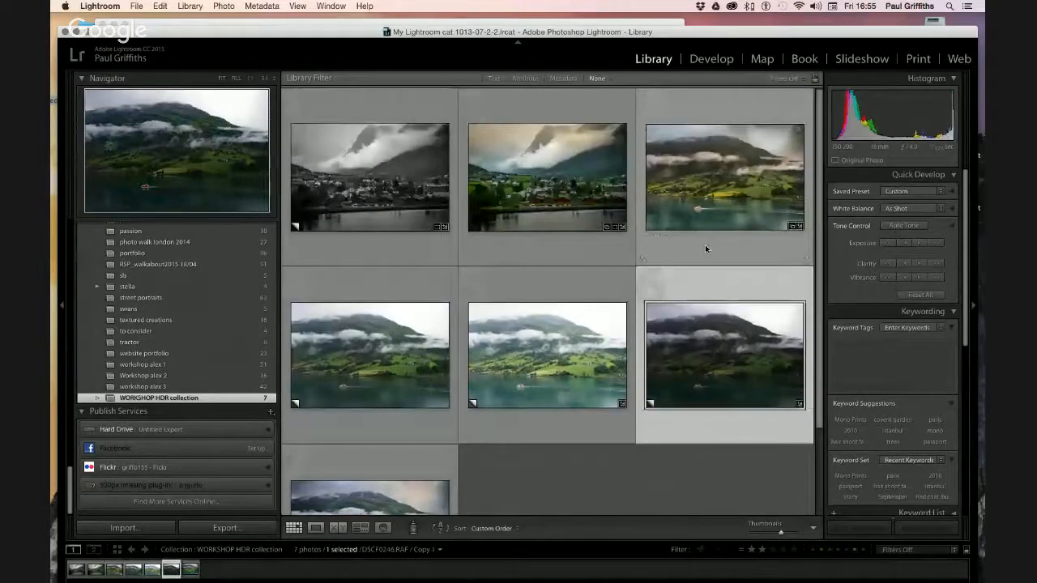
pyautogui.click(568, 358)
pyautogui.scroll(-3, 565, 332)
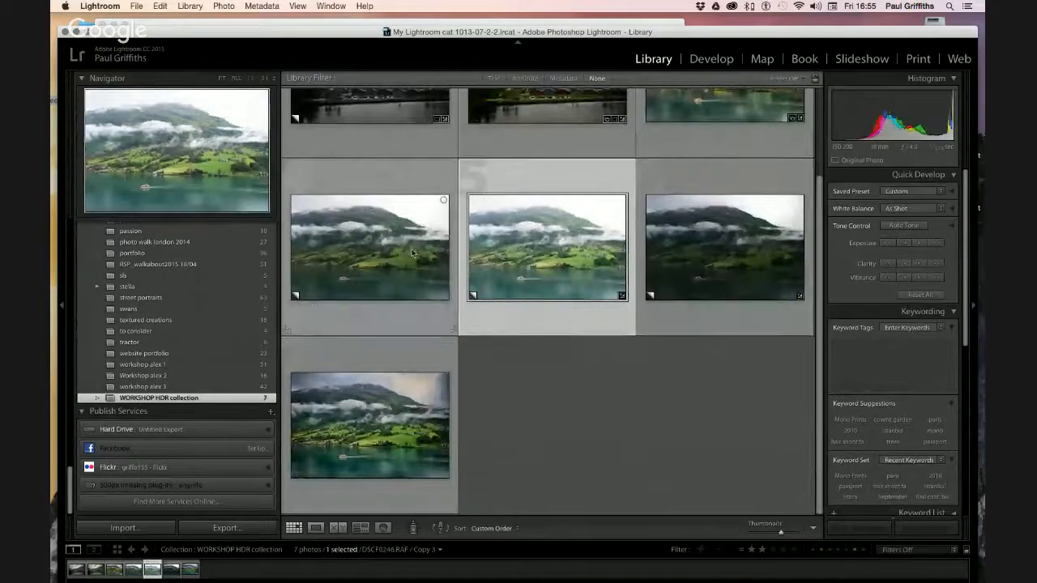
# Recheck the three versions, then show Copy 2 full size in Loupe view
pyautogui.click(346, 246)
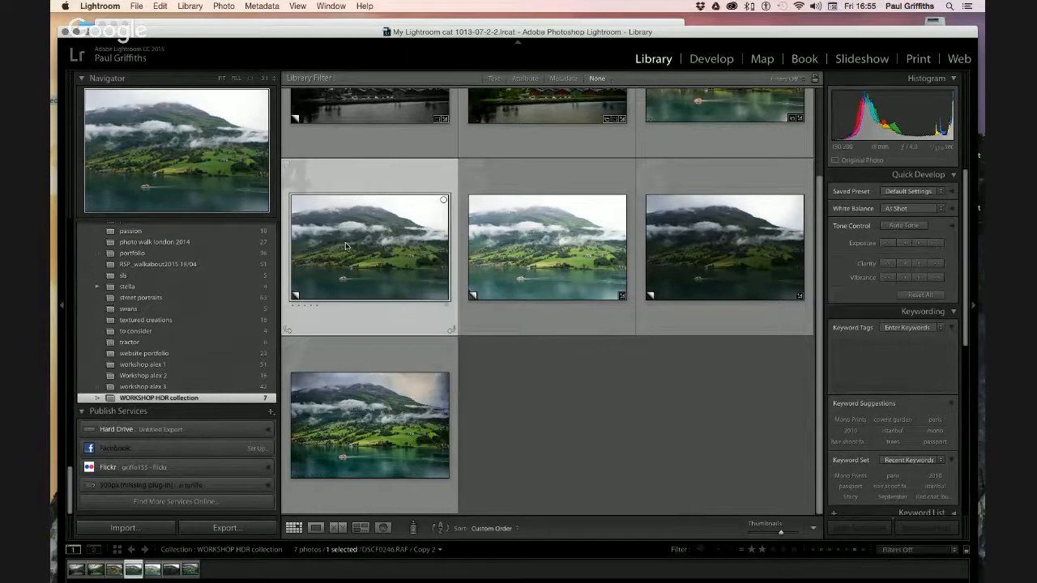
pyautogui.click(522, 249)
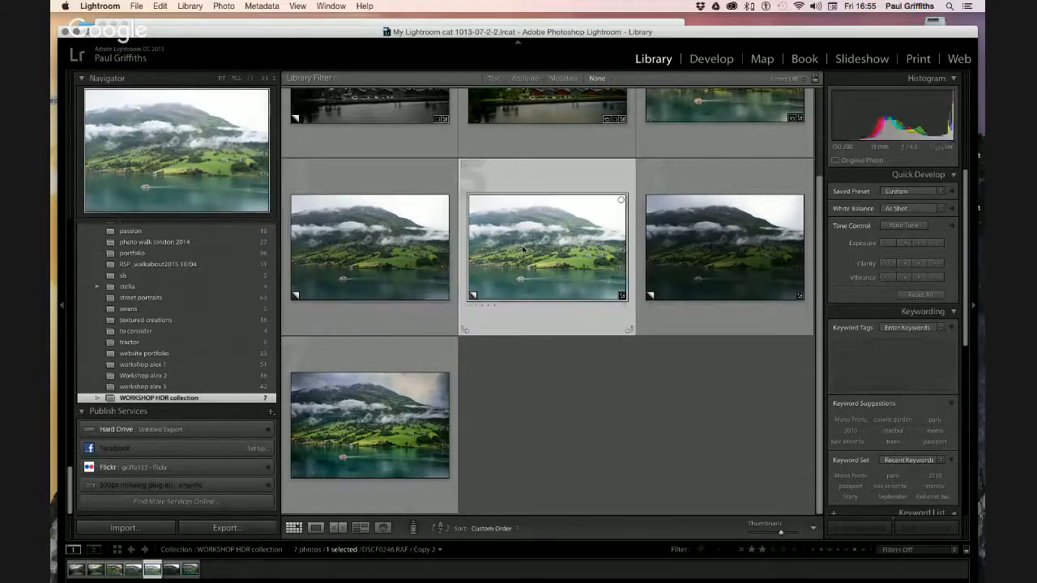
pyautogui.click(693, 248)
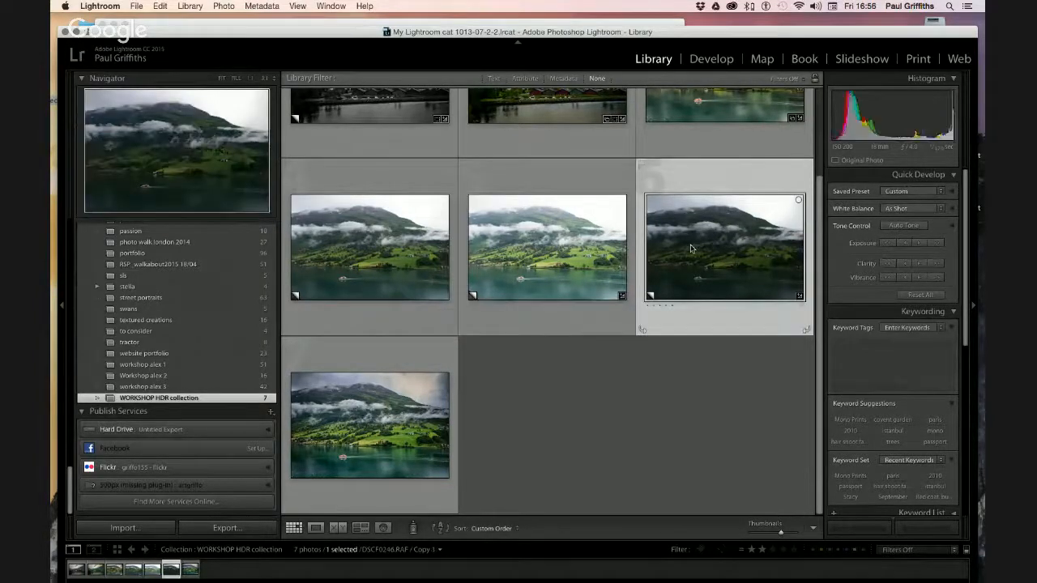
pyautogui.doubleClick(405, 251)
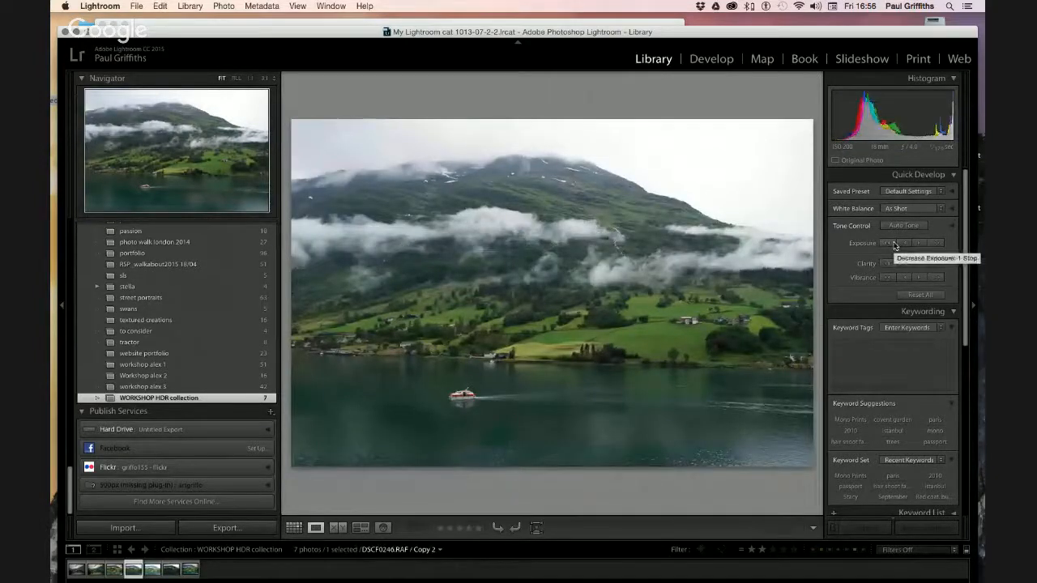
# Step through Copy 3 and Copy 1 to DSCF0246_HDR.tif and take it into Develop
pyautogui.press('Right')
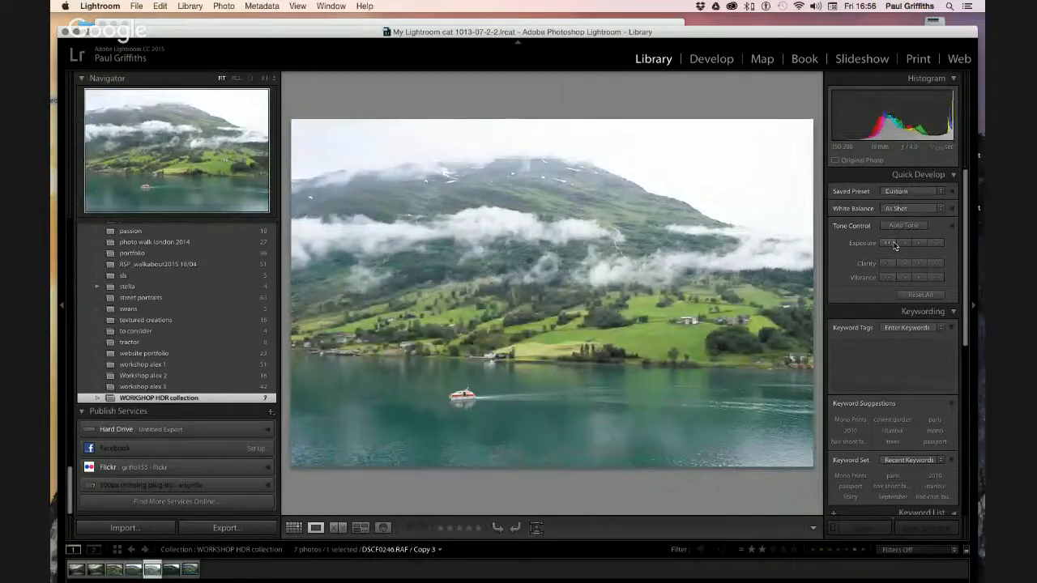
pyautogui.press('Right')
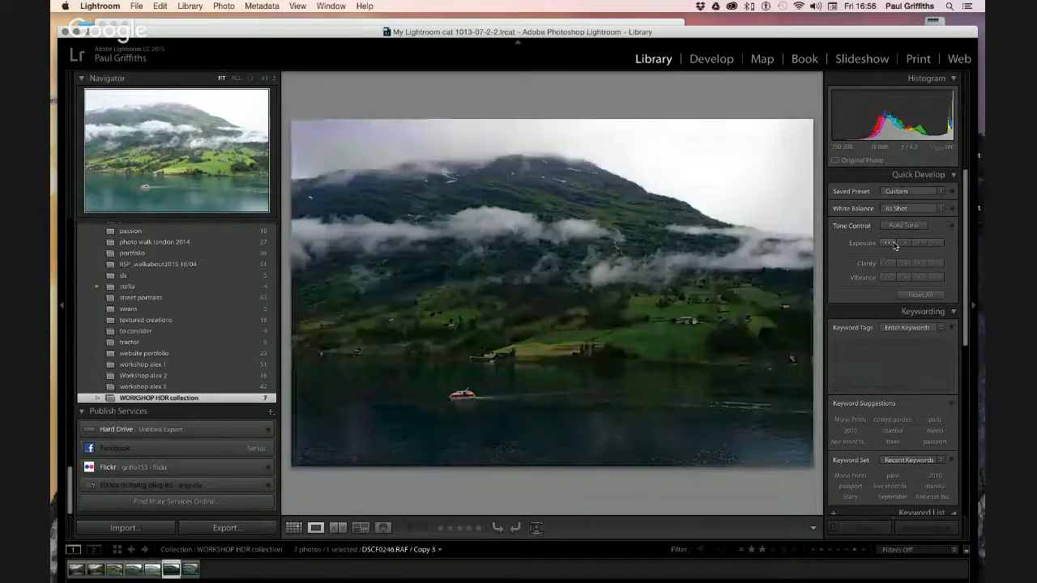
pyautogui.press('Right')
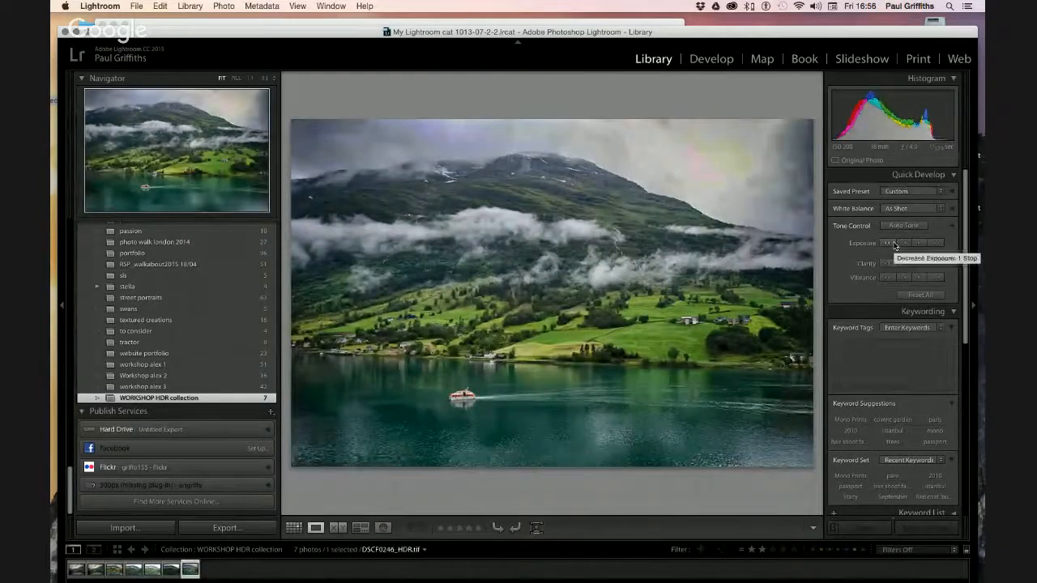
pyautogui.click(895, 245)
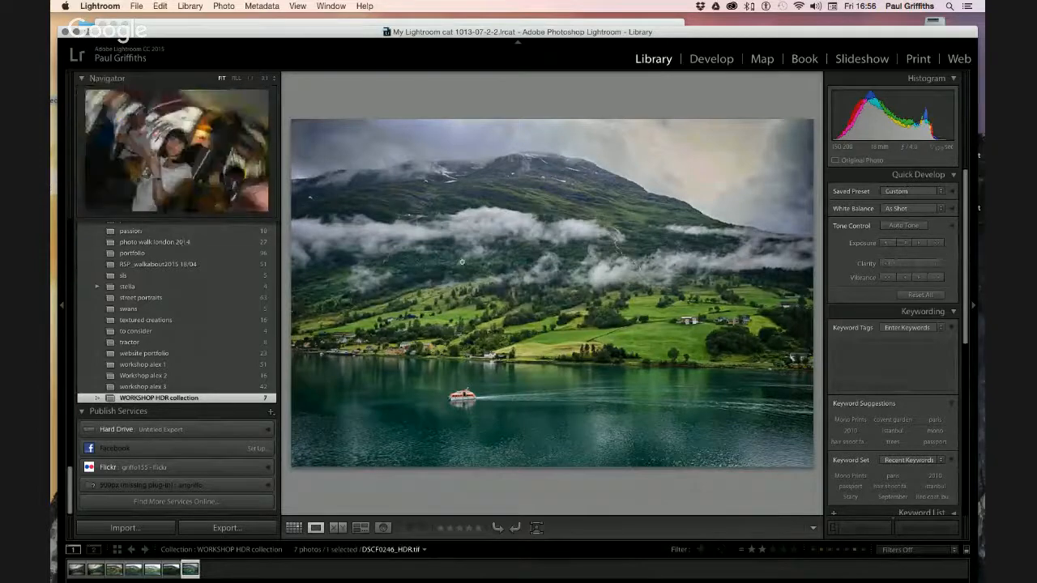
pyautogui.click(710, 59)
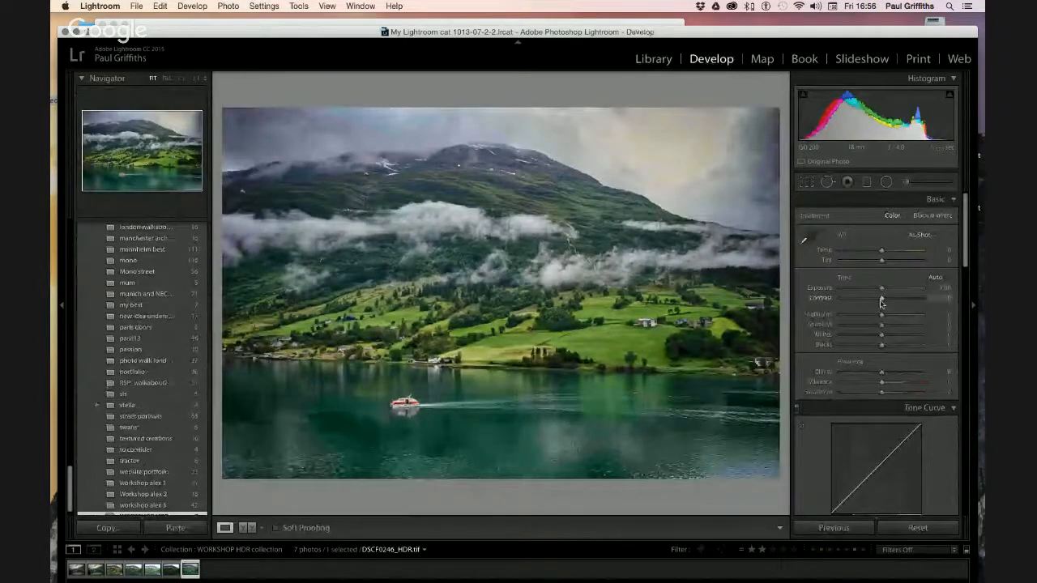
# Set Highlights -38, Shadows +29 and Clarity +13, then select the Adjustment Brush
pyautogui.moveTo(881, 318)
pyautogui.mouseDown()
pyautogui.moveTo(851, 318)
pyautogui.moveTo(893, 329)
pyautogui.mouseUp()
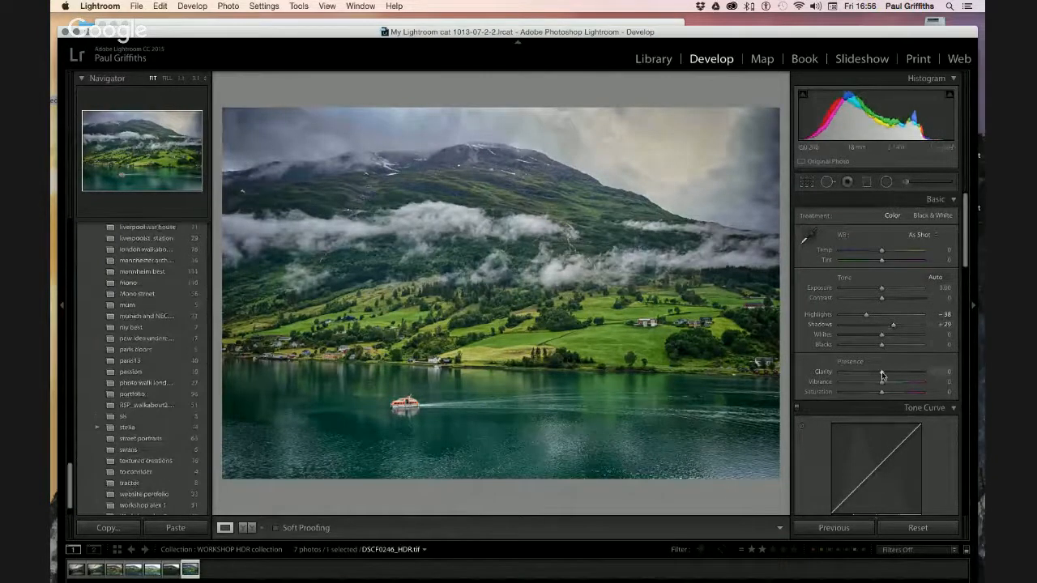
pyautogui.moveTo(883, 374); pyautogui.dragTo(889, 375)
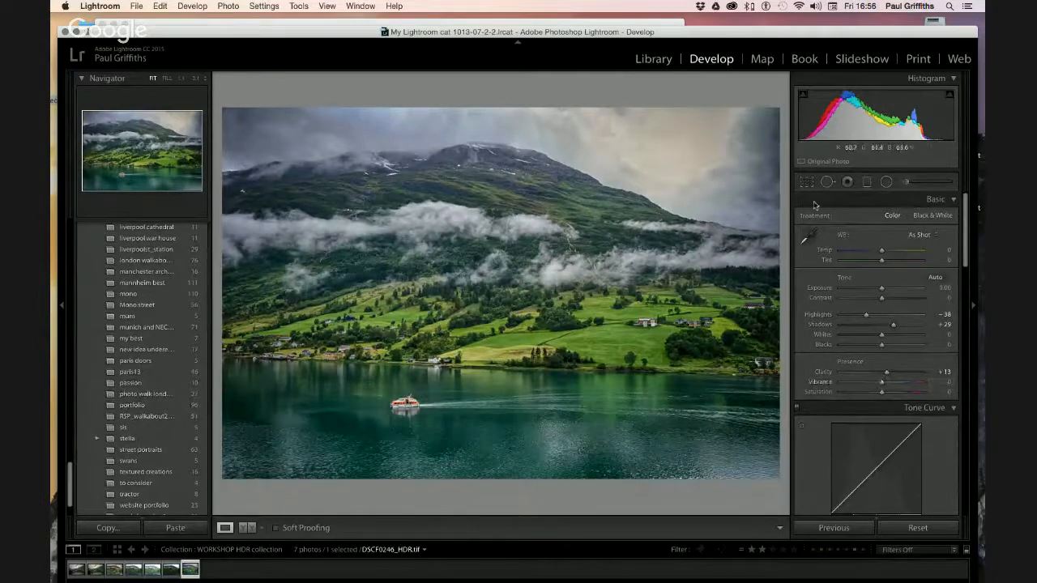
pyautogui.click(908, 185)
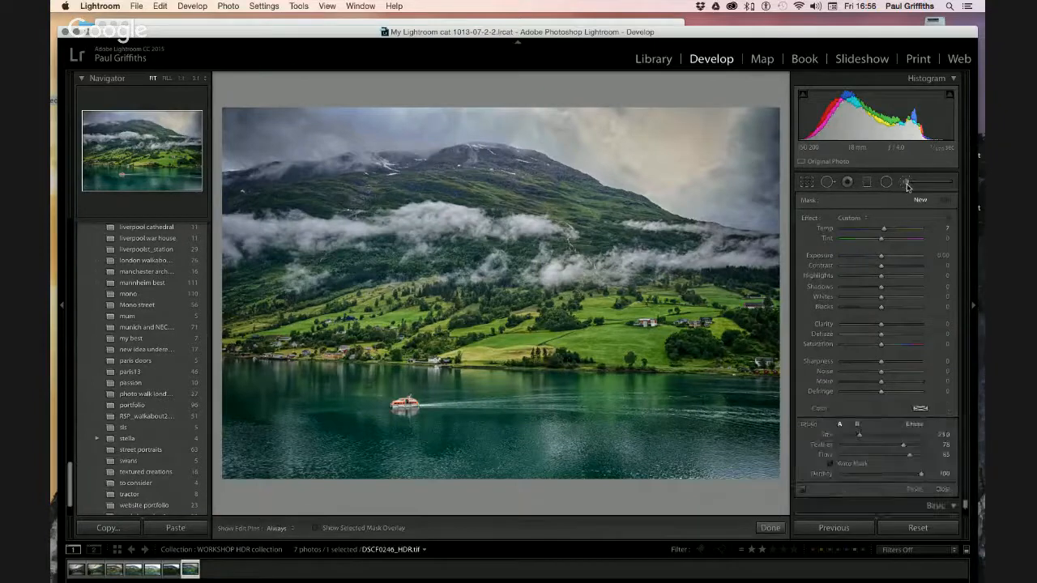
# Brush over the clouds with Highlights 62 and Whites 36
pyautogui.scroll(-5, 242, 225)
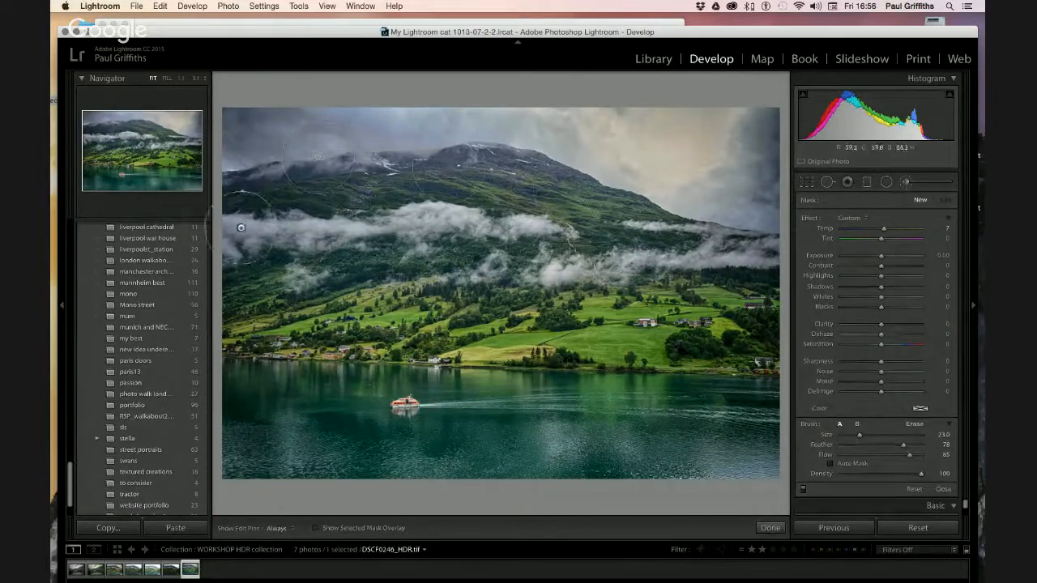
pyautogui.scroll(4, 242, 225)
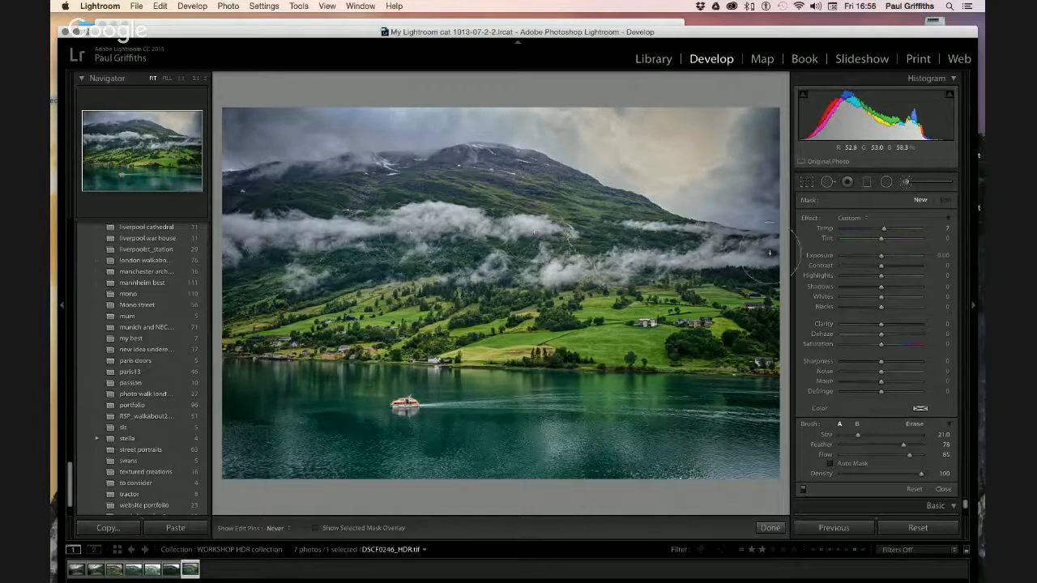
pyautogui.scroll(-1, 197, 243)
pyautogui.moveTo(243, 255)
pyautogui.mouseDown()
pyautogui.moveTo(299, 255)
pyautogui.moveTo(243, 236)
pyautogui.mouseUp()
pyautogui.scroll(1, 203, 239)
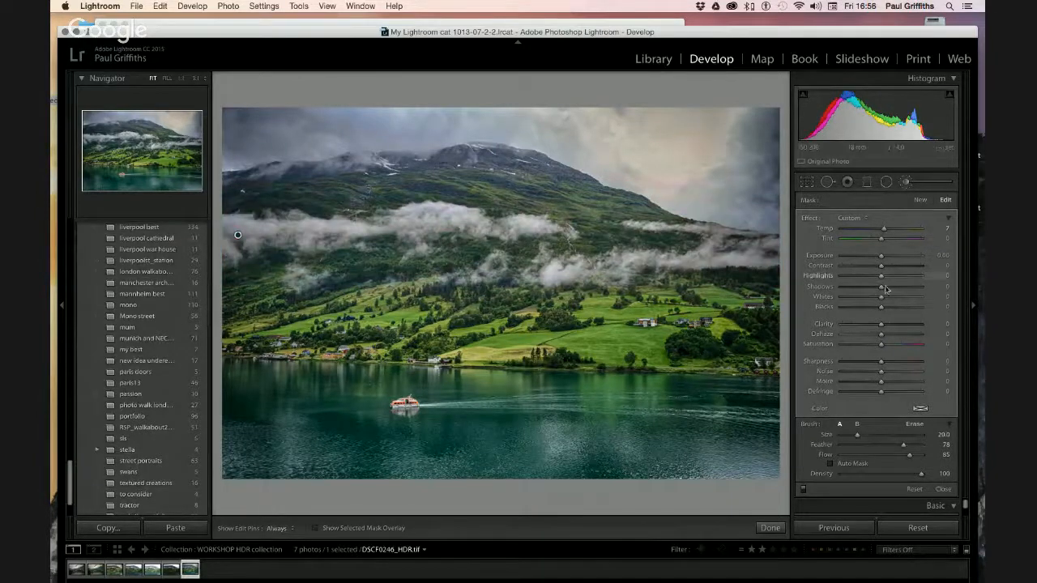
pyautogui.moveTo(881, 278); pyautogui.dragTo(892, 279)
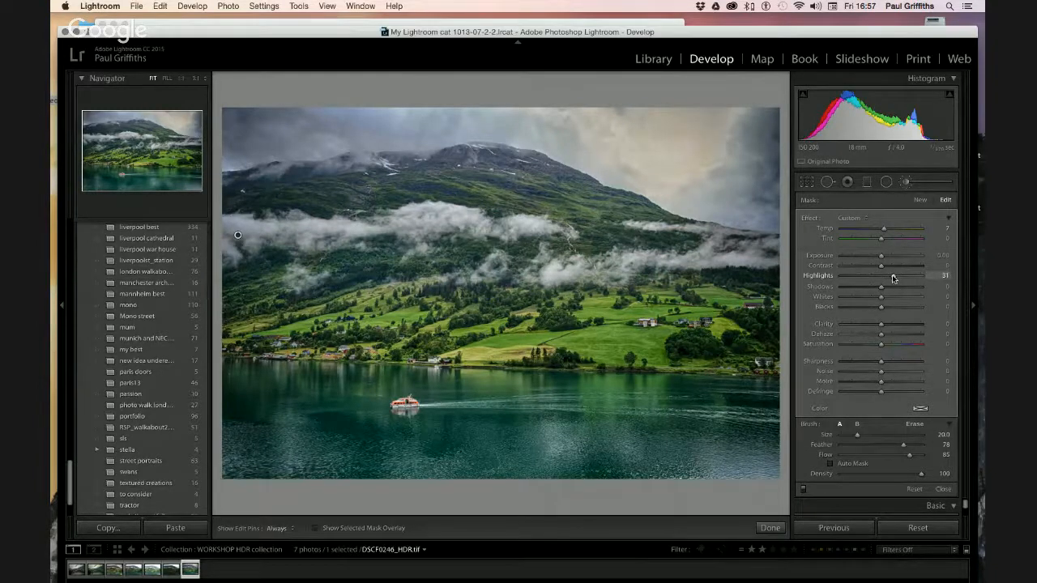
pyautogui.moveTo(907, 280); pyautogui.dragTo(912, 279)
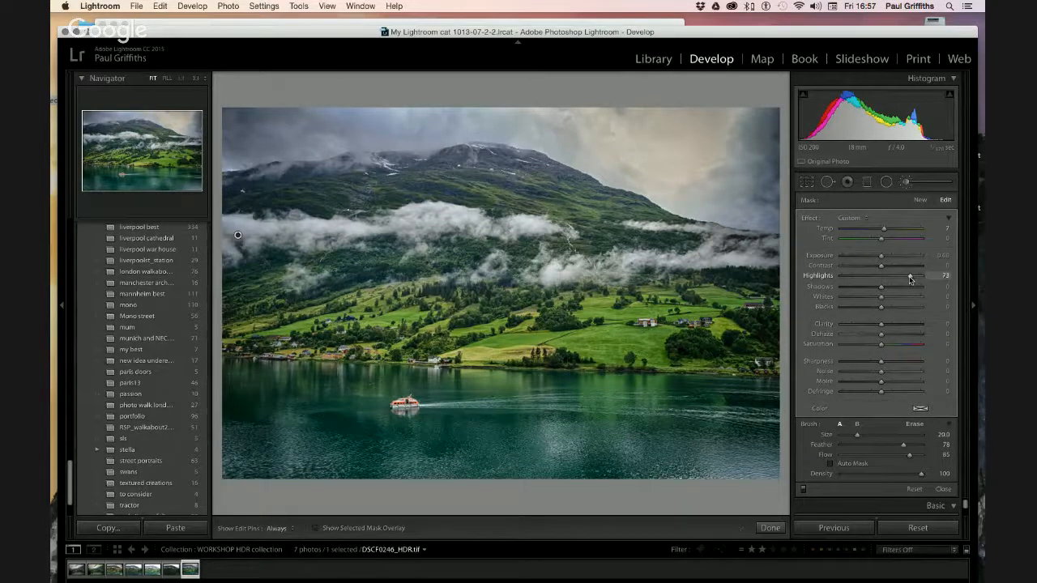
pyautogui.moveTo(908, 279); pyautogui.dragTo(906, 279)
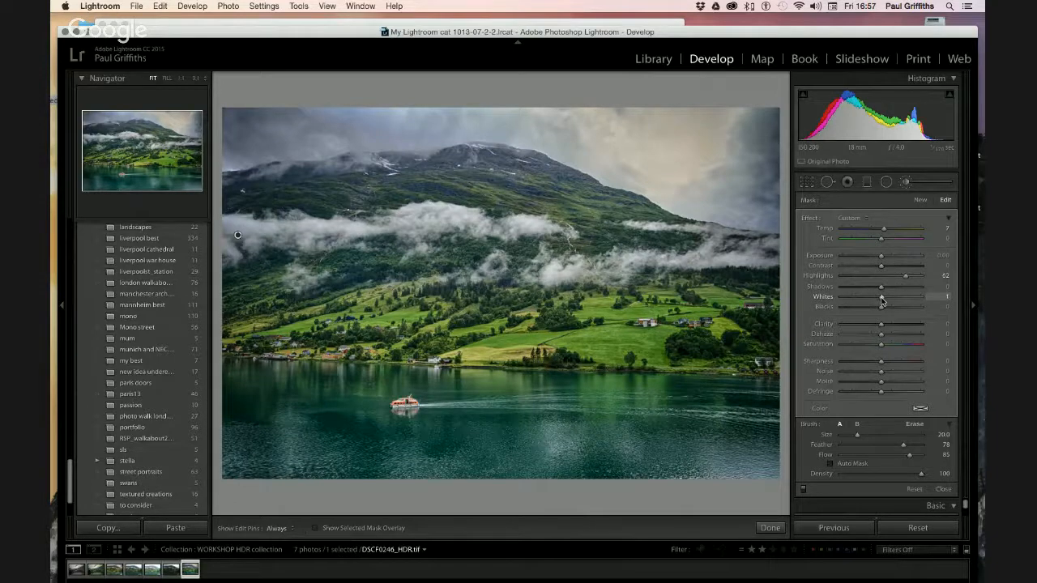
pyautogui.moveTo(881, 301)
pyautogui.mouseDown()
pyautogui.moveTo(922, 301)
pyautogui.moveTo(898, 300)
pyautogui.mouseUp()
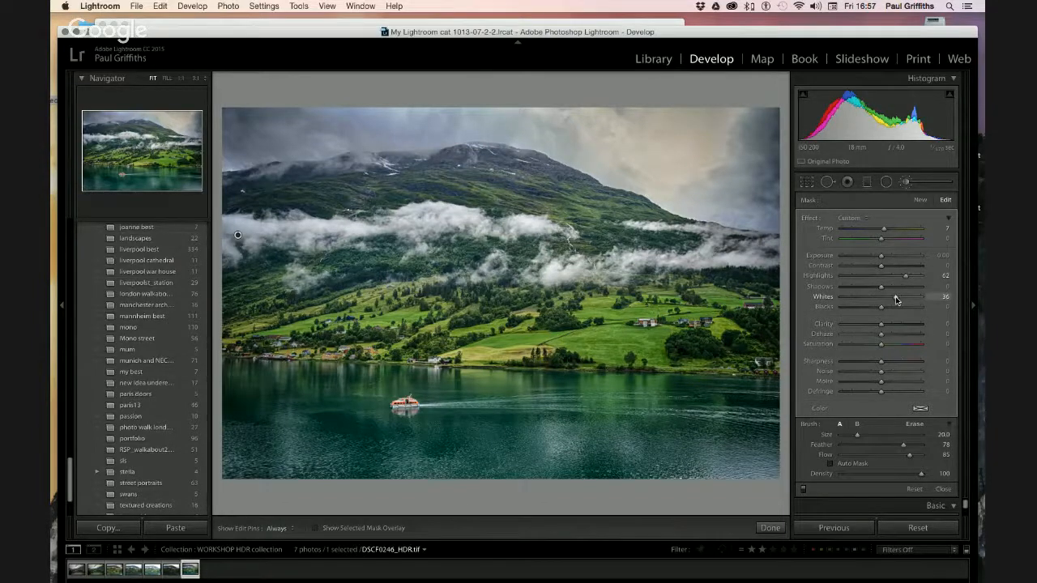
# Finish the brush edit and end the Hangouts live broadcast
pyautogui.click(770, 527)
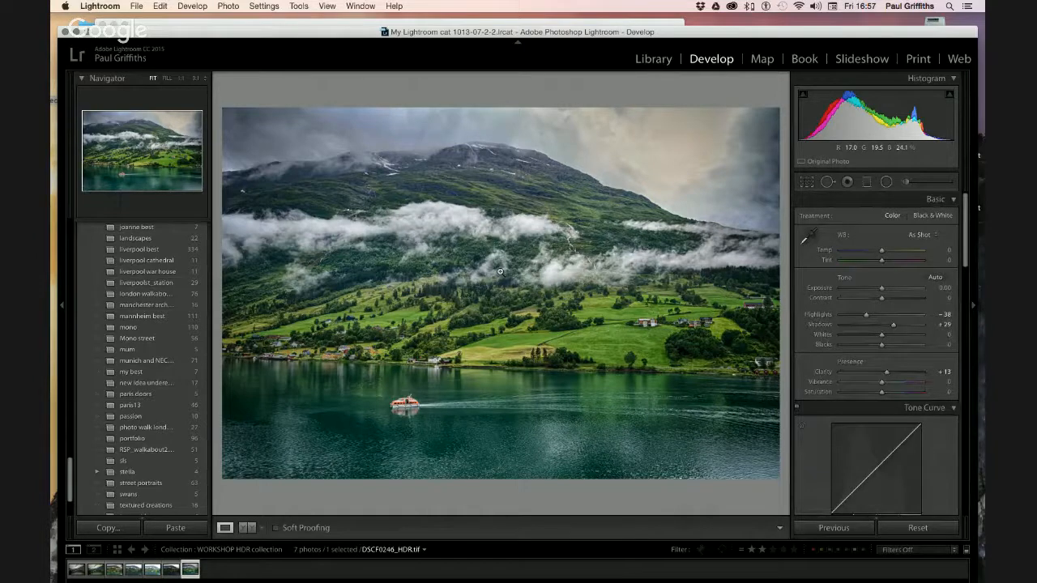
pyautogui.click(192, 23)
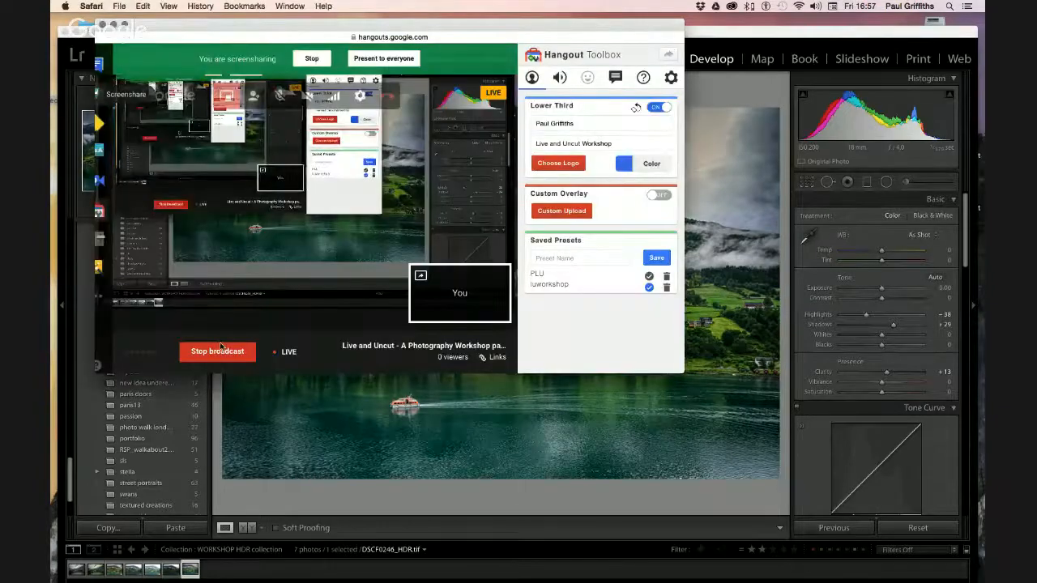
pyautogui.click(219, 350)
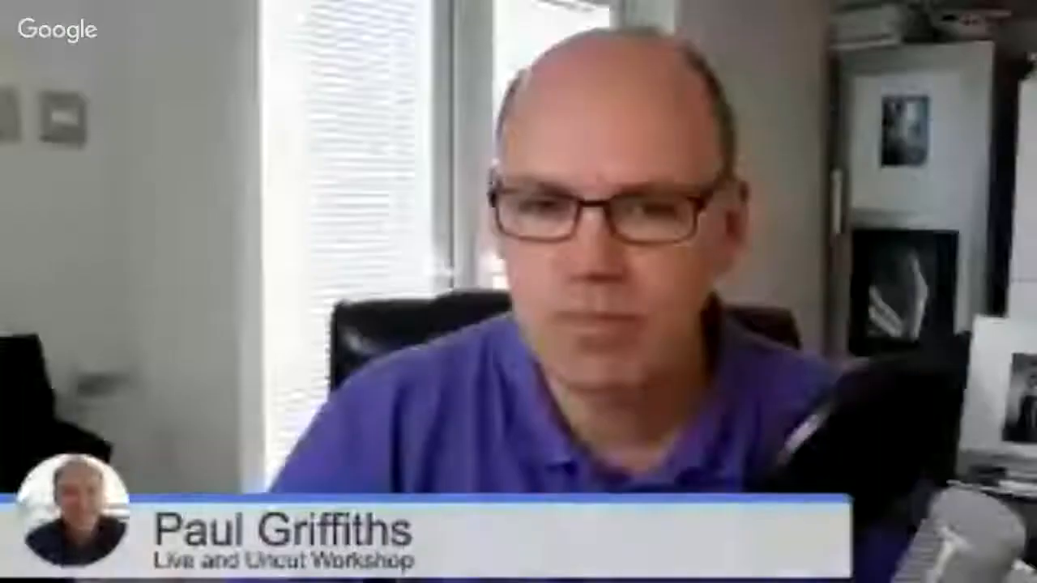